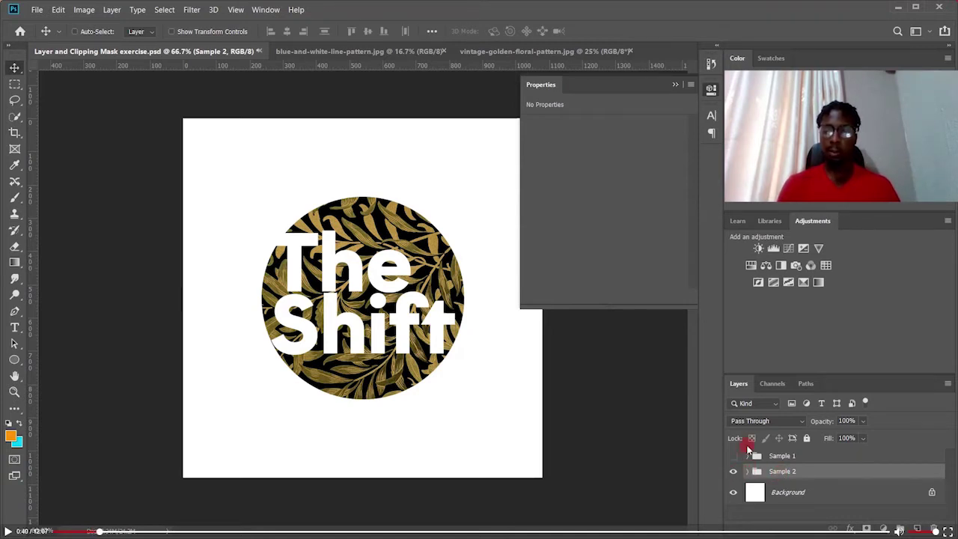
# Step: Show the Sample 1 group and hide the Sample 2 group
pyautogui.click(733, 456)
pyautogui.click(735, 471)
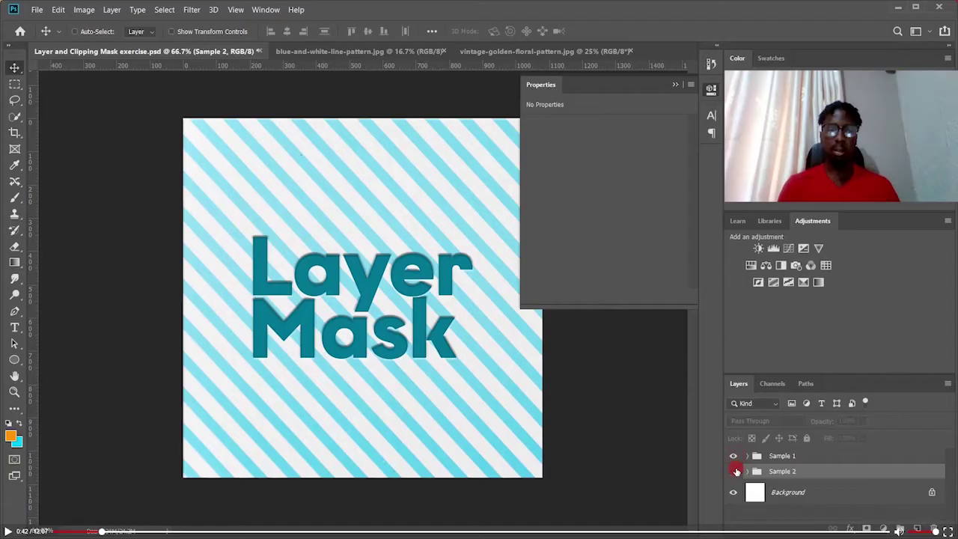
# Step: Revert the document through its history to the second Group Layers state, with only the scaled striped pattern grouped above Sample 2
pyautogui.click(711, 63)
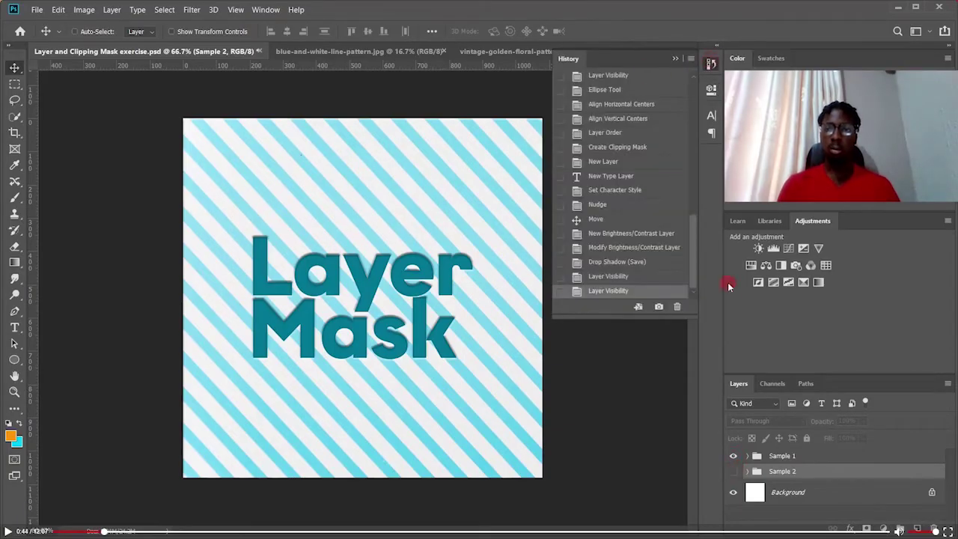
pyautogui.scroll(5, 692, 237)
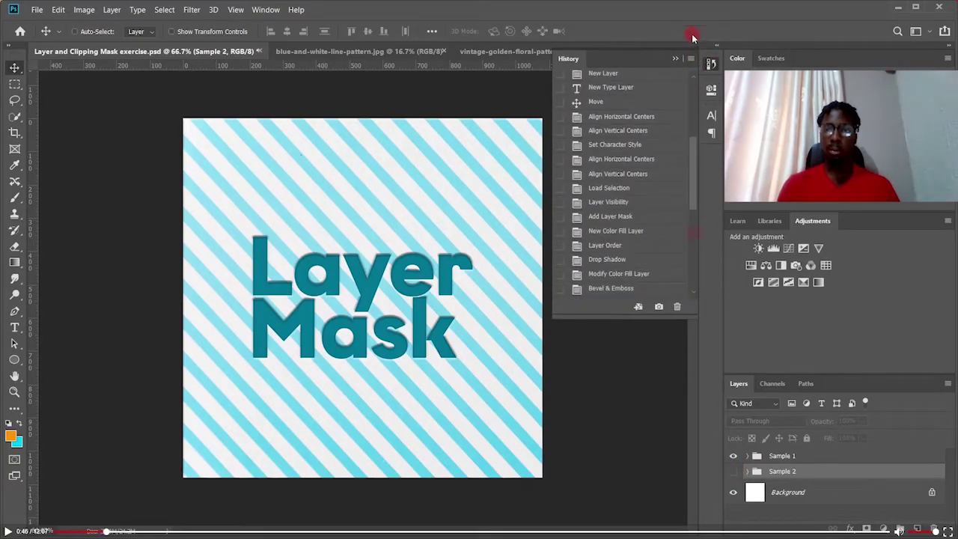
pyautogui.moveTo(692, 146); pyautogui.dragTo(694, 59)
pyautogui.click(640, 80)
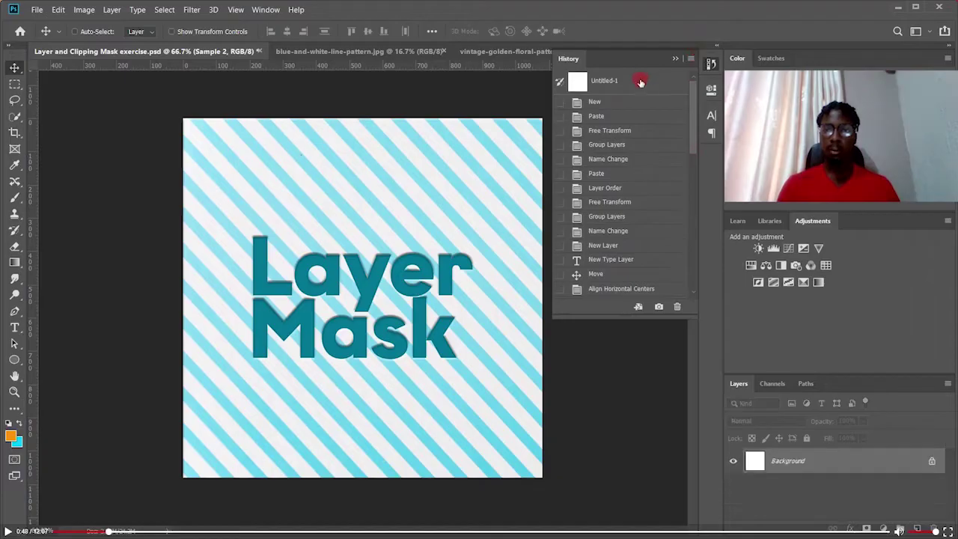
pyautogui.click(625, 118)
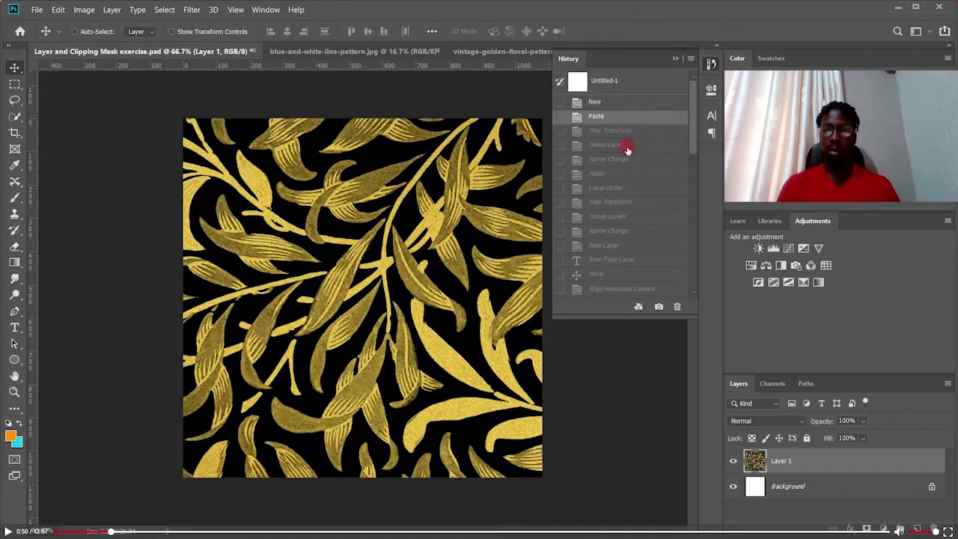
pyautogui.click(626, 145)
pyautogui.click(626, 160)
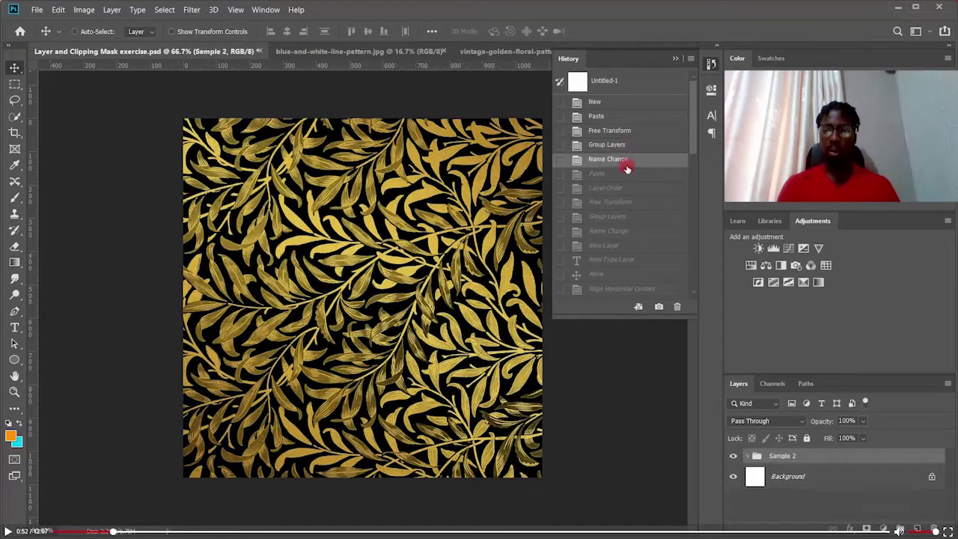
pyautogui.click(626, 175)
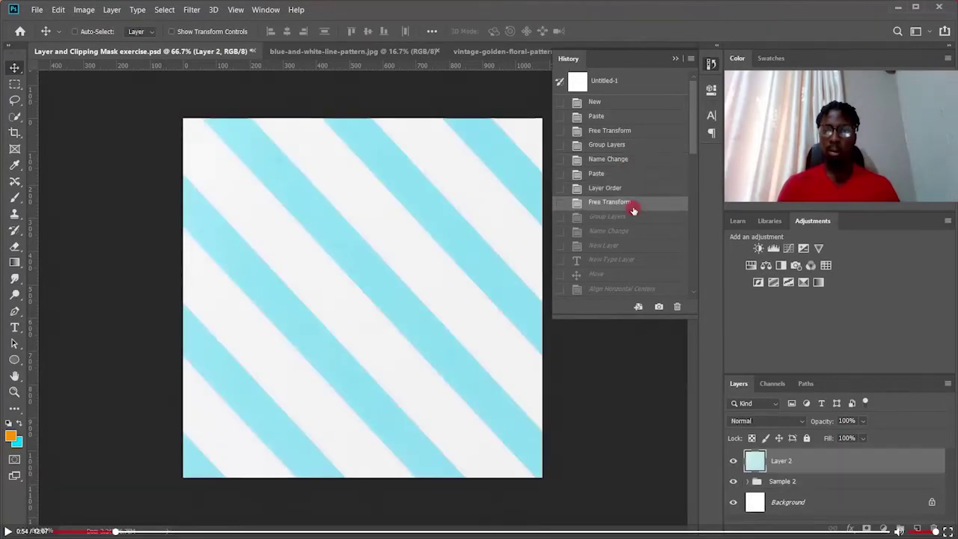
pyautogui.click(633, 203)
pyautogui.click(634, 217)
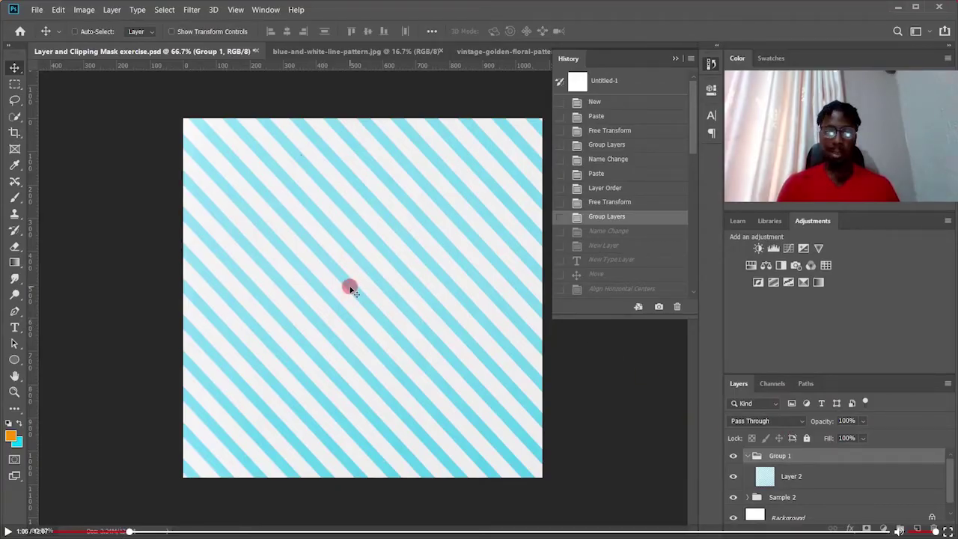
# Step: Add the text "Layer Mask" on two lines over the striped pattern in white Graphit Bold, 60 pt
pyautogui.press('t')
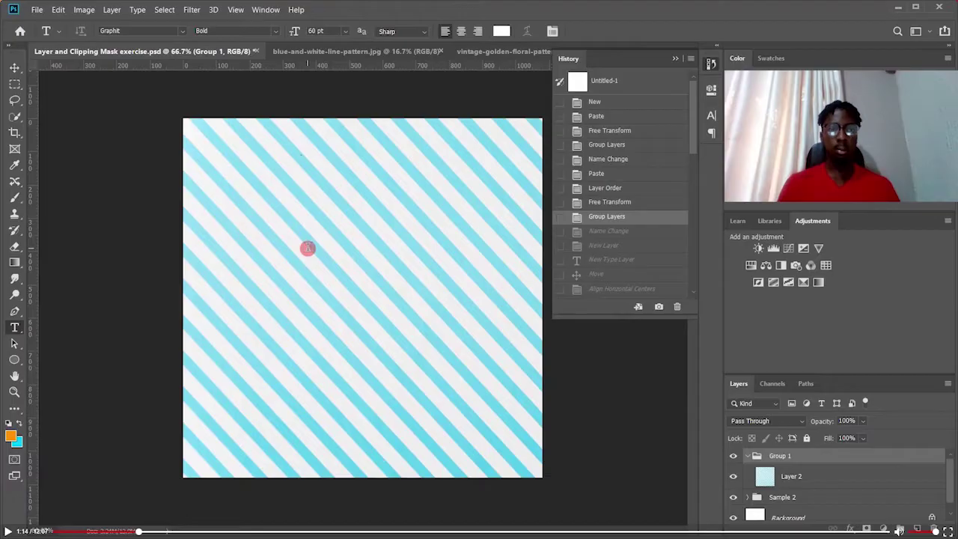
pyautogui.click(308, 248)
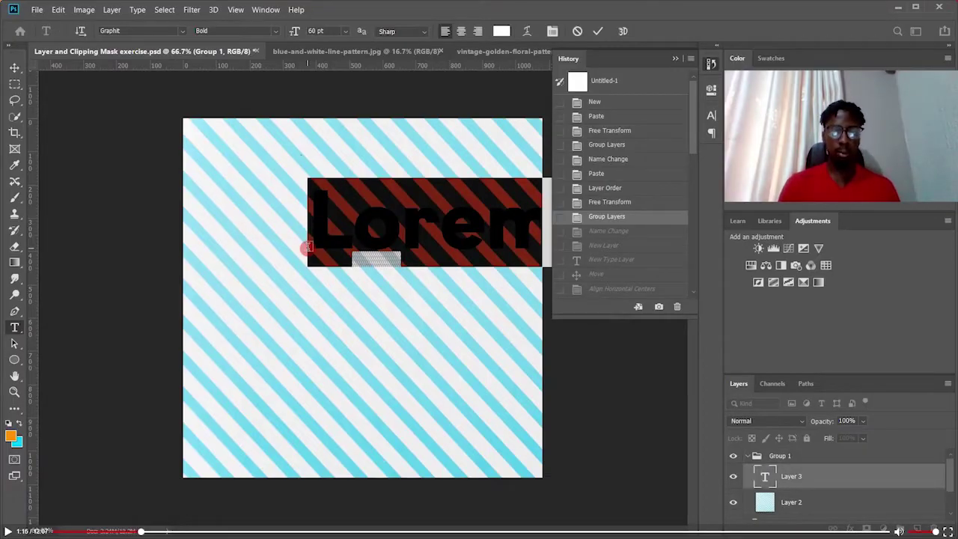
pyautogui.write('Layer')
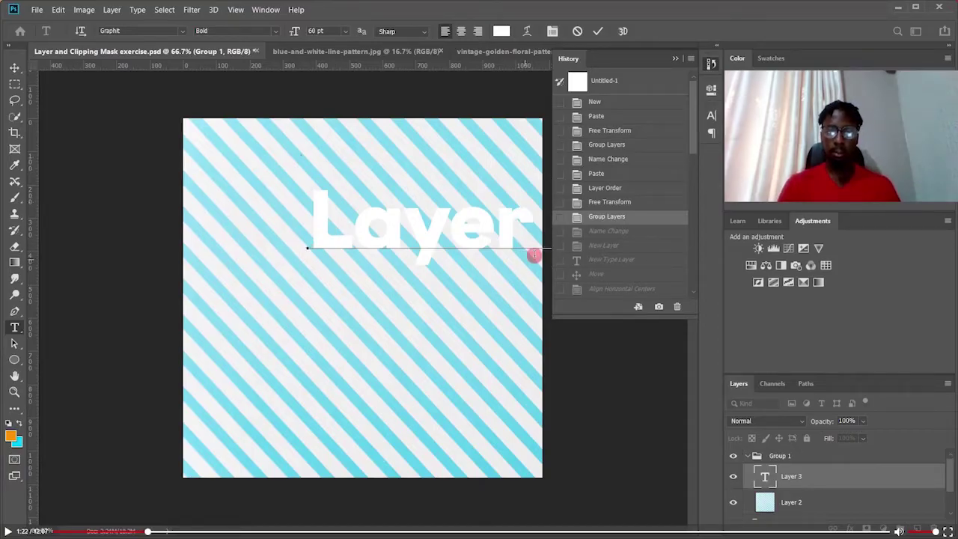
pyautogui.press('BackSpace')
pyautogui.press('Return')
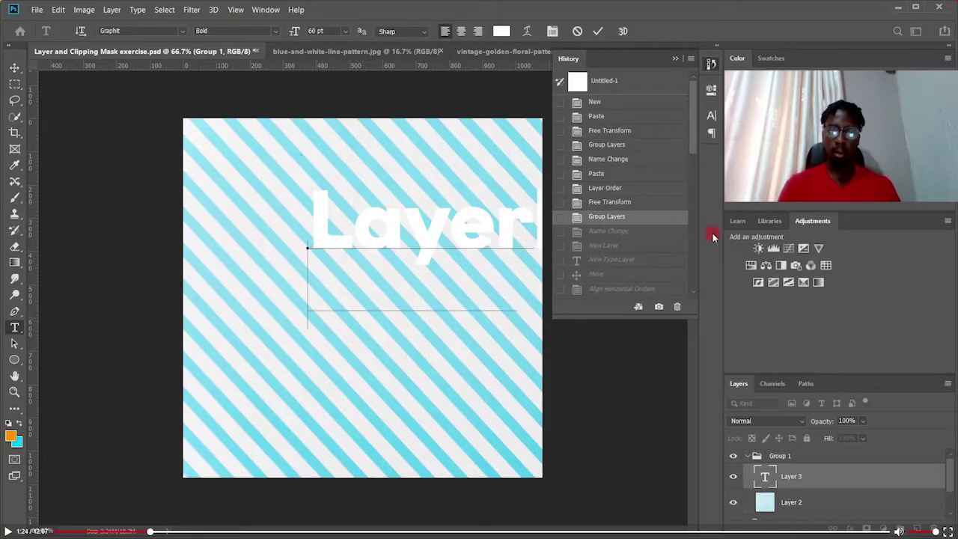
pyautogui.write('Mask')
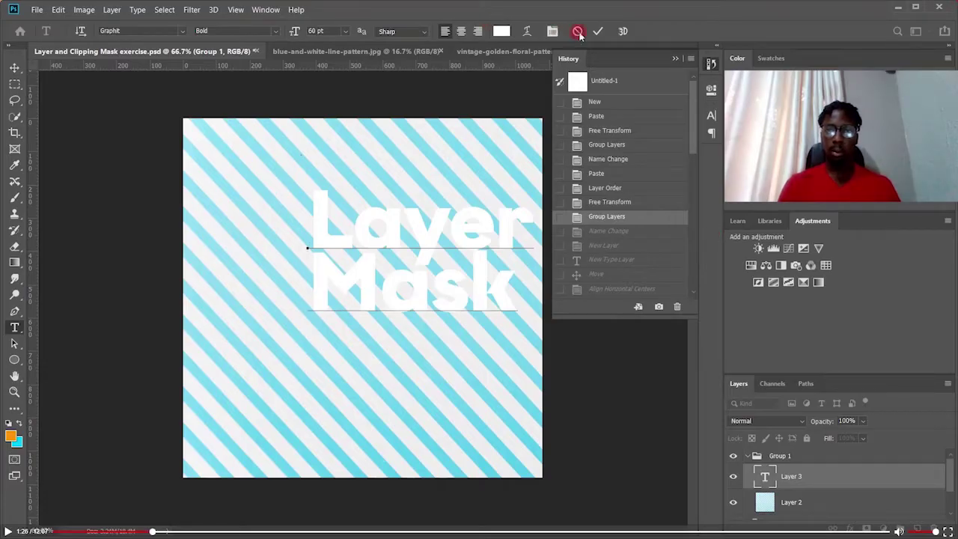
pyautogui.click(603, 33)
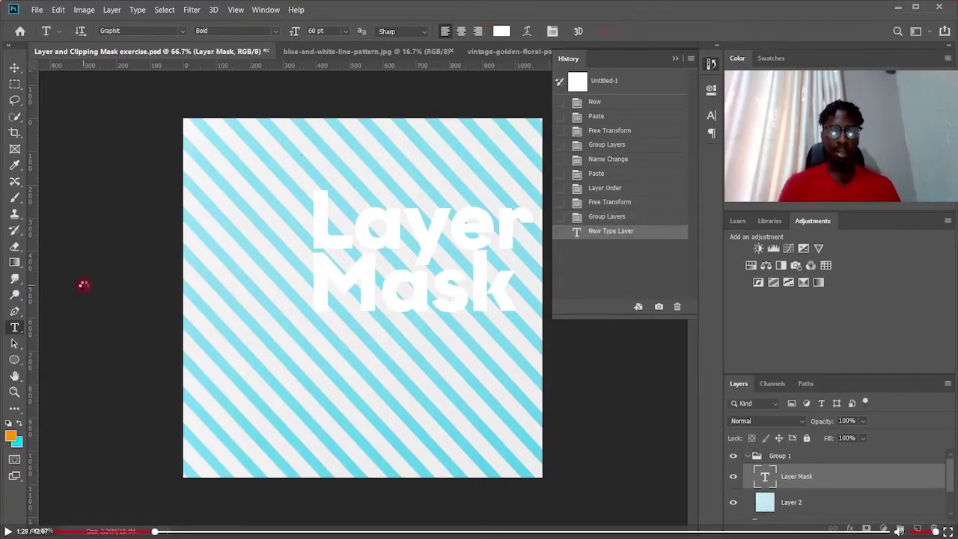
# Step: Move the "Layer Mask" text inward and align its horizontal and vertical centers with the Background layer
pyautogui.press('v')
pyautogui.moveTo(500, 234); pyautogui.dragTo(448, 257)
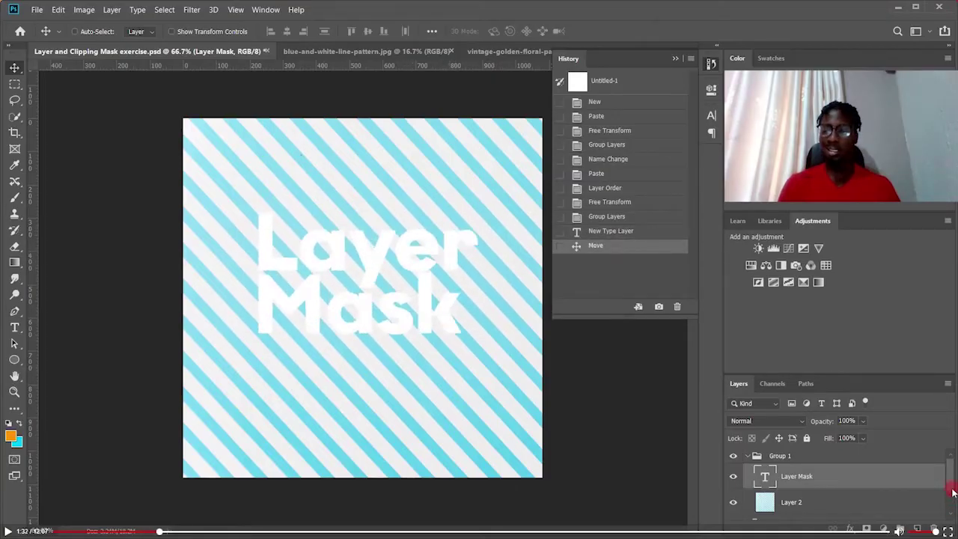
pyautogui.click(952, 495)
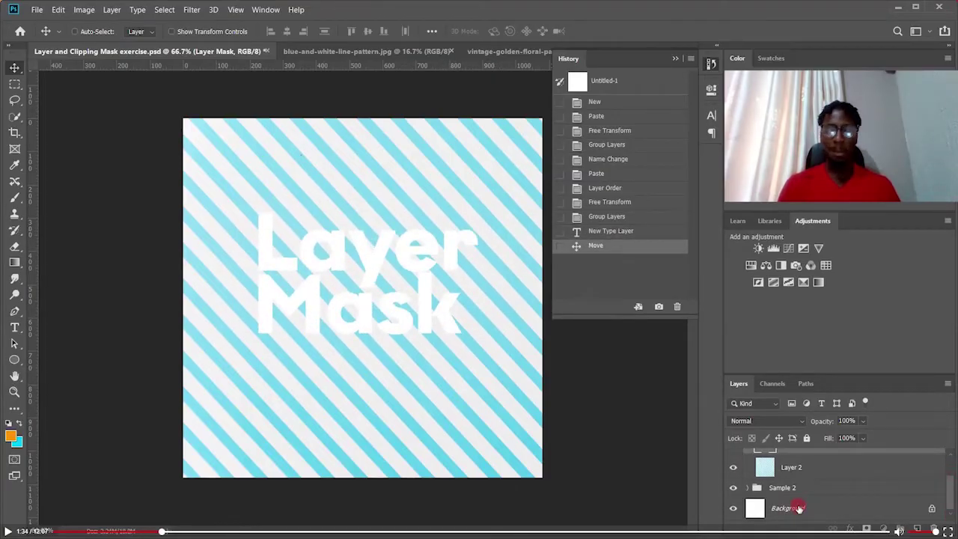
pyautogui.click(800, 508)
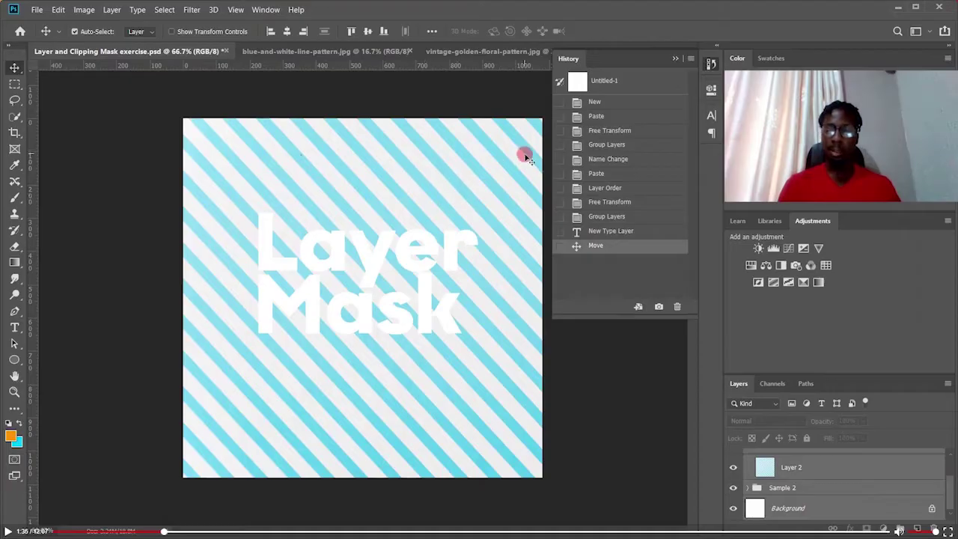
pyautogui.click(845, 509)
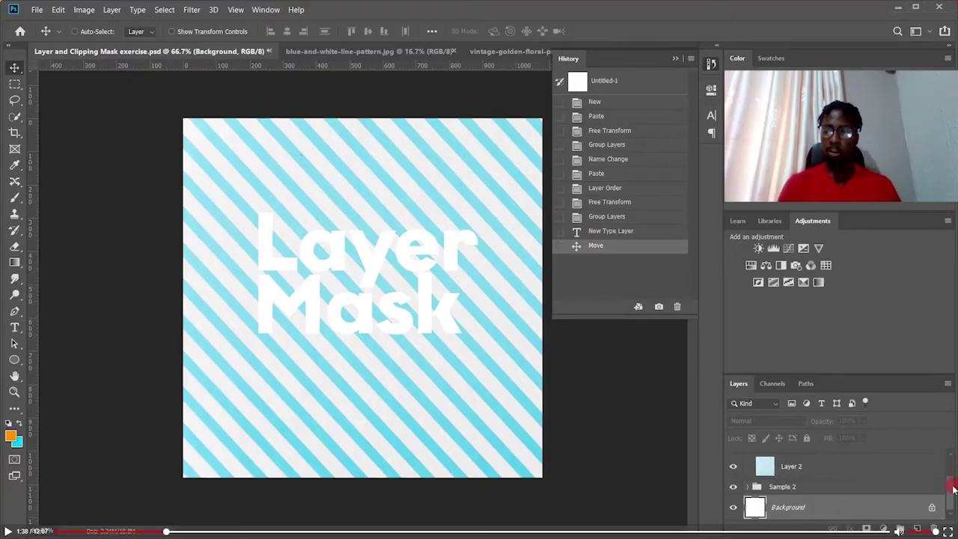
pyautogui.moveTo(953, 473); pyautogui.dragTo(944, 462)
pyautogui.press('ctrl')
pyautogui.click(825, 473)
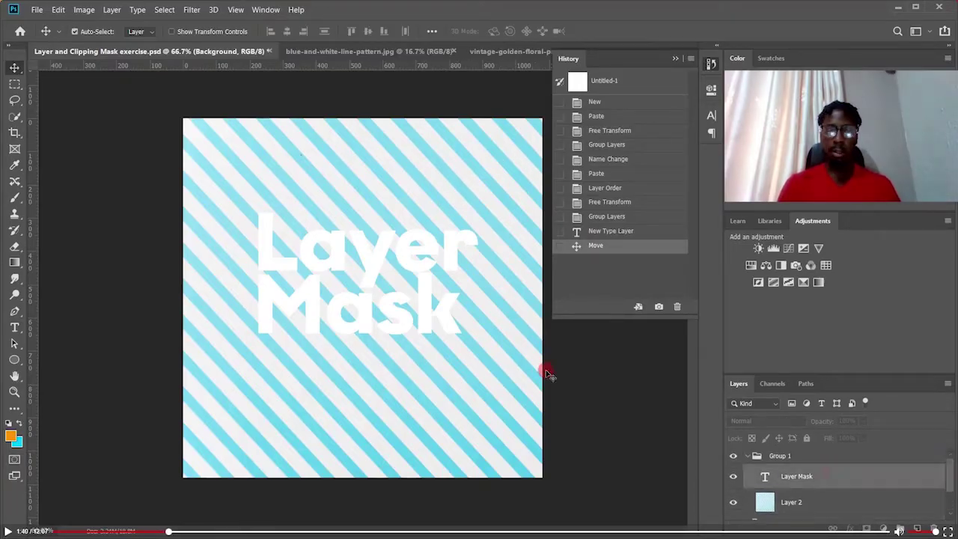
pyautogui.click(286, 31)
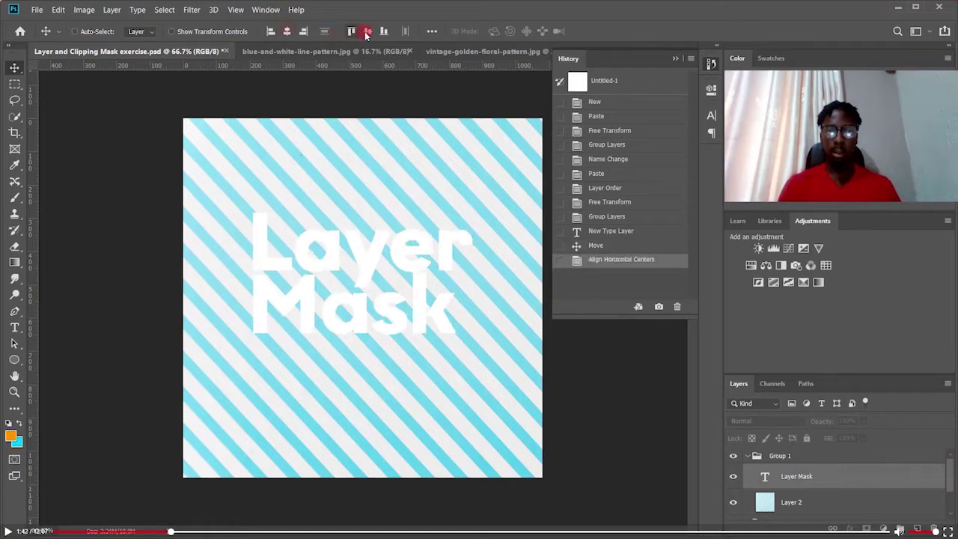
pyautogui.click(368, 31)
pyautogui.click(818, 477)
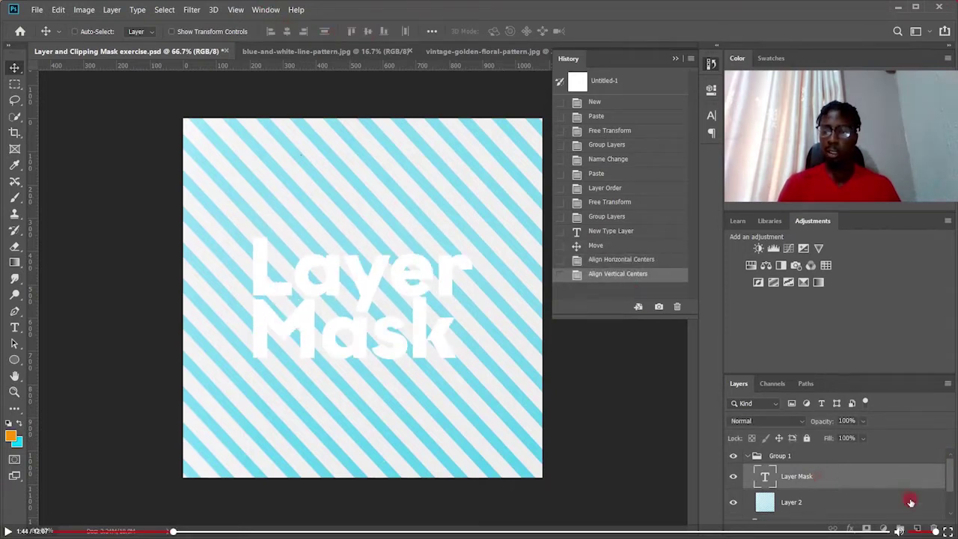
# Step: Hide the Sample 2 group beneath the striped Layer 2 and show it again, checking the group's contents
pyautogui.scroll(-2, 949, 482)
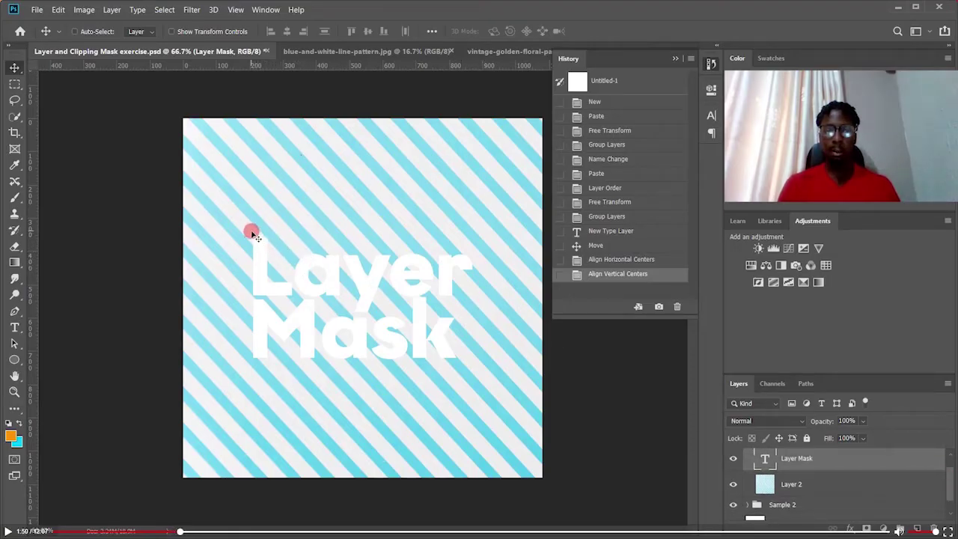
pyautogui.click(796, 483)
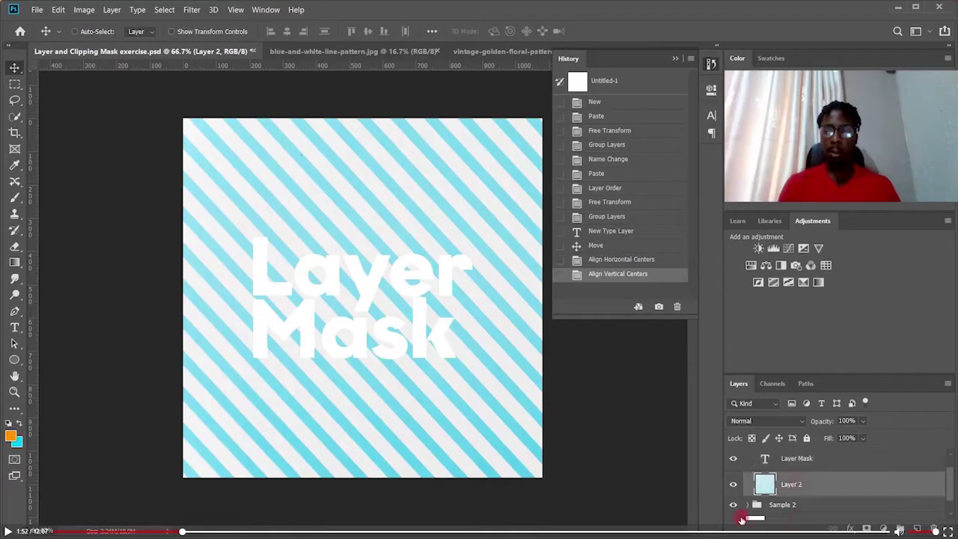
pyautogui.click(732, 505)
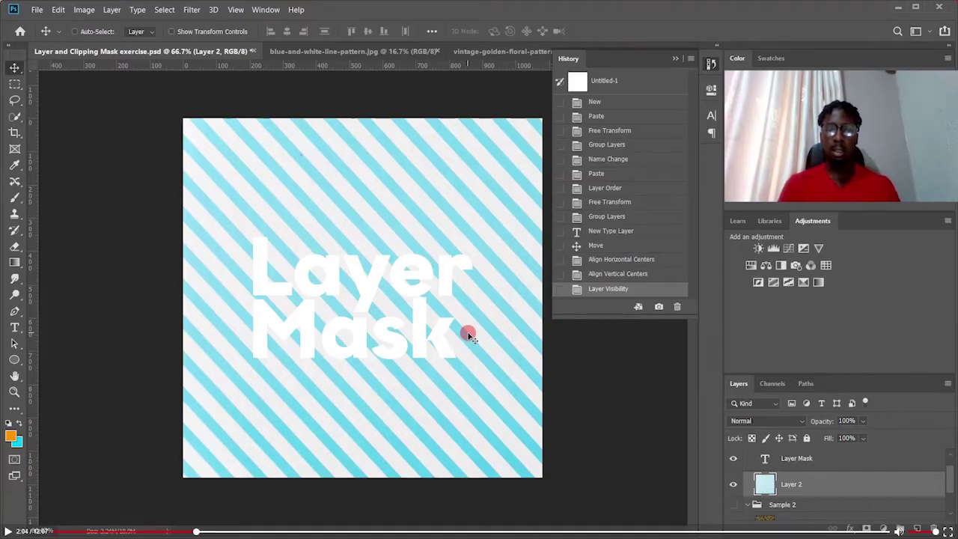
pyautogui.scroll(-2, 951, 477)
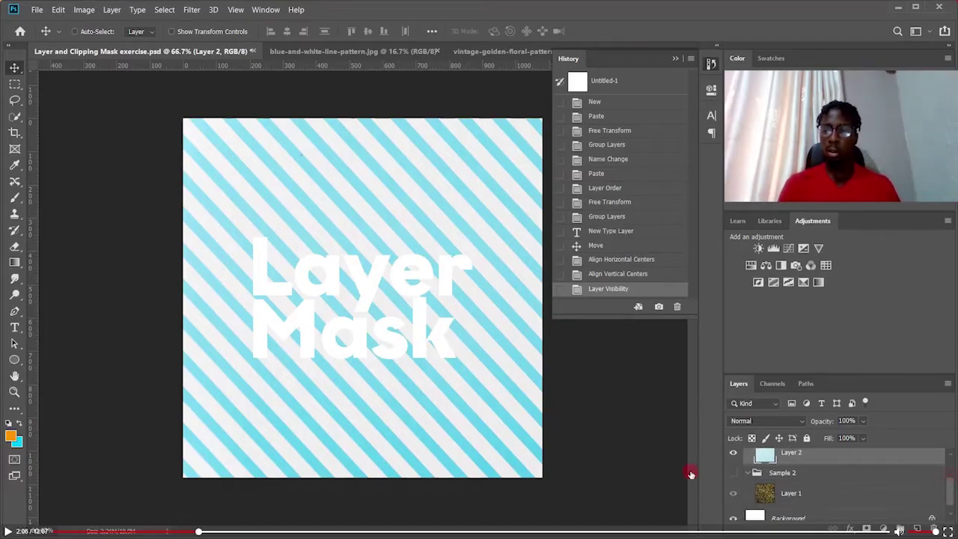
pyautogui.click(732, 473)
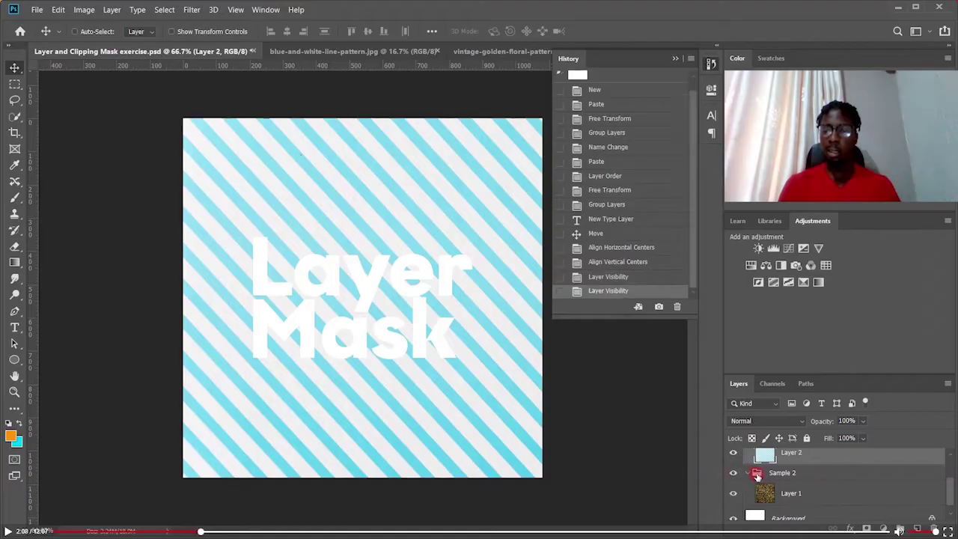
pyautogui.click(747, 473)
pyautogui.click(747, 487)
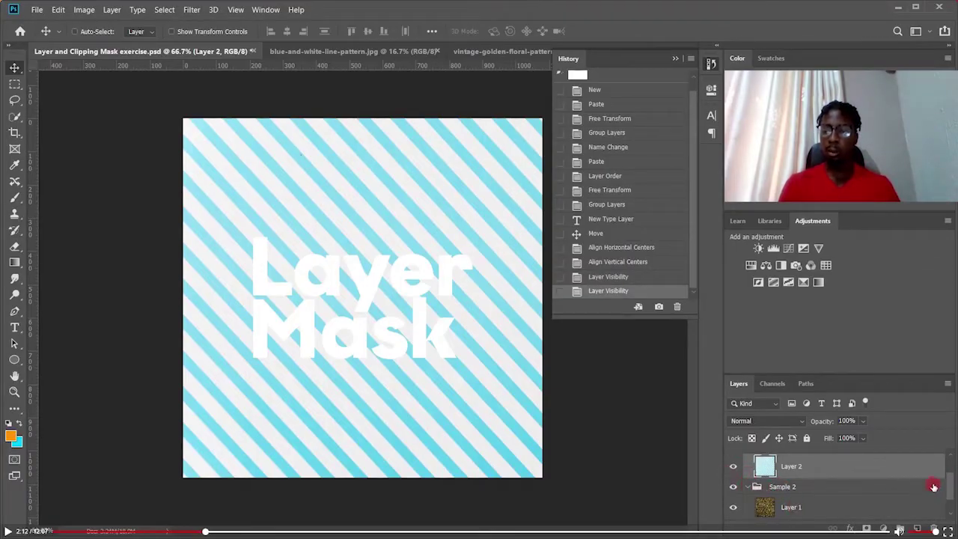
# Step: Try a free transform on the striped Layer 2 and undo it
pyautogui.scroll(2, 952, 481)
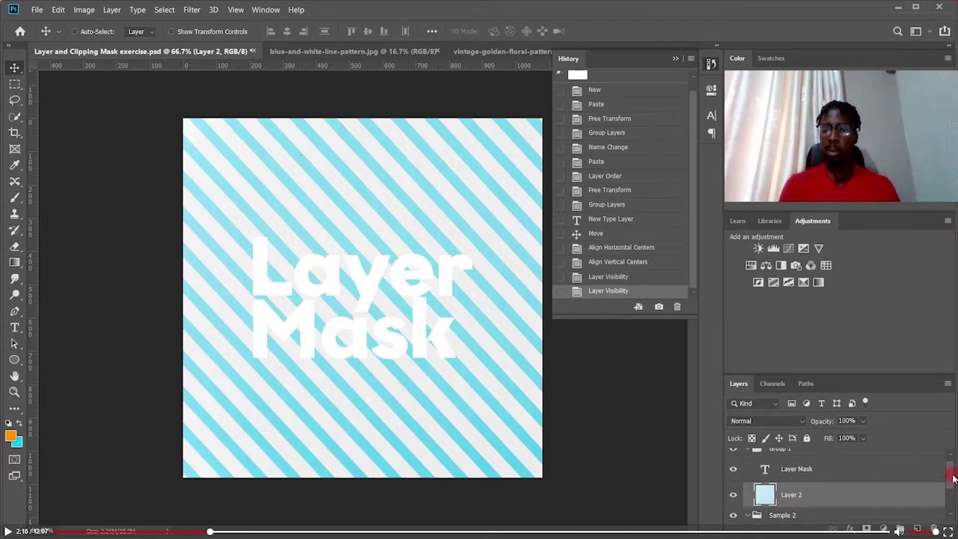
pyautogui.click(814, 502)
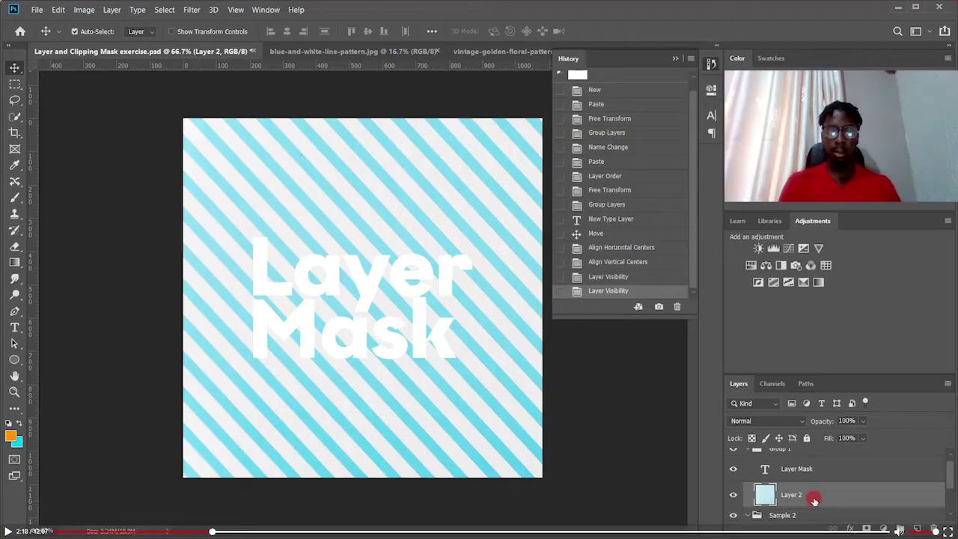
pyautogui.hotkey('ctrl', 't')
pyautogui.moveTo(361, 238); pyautogui.dragTo(350, 198)
pyautogui.press('Return')
pyautogui.hotkey('ctrl', 'z')
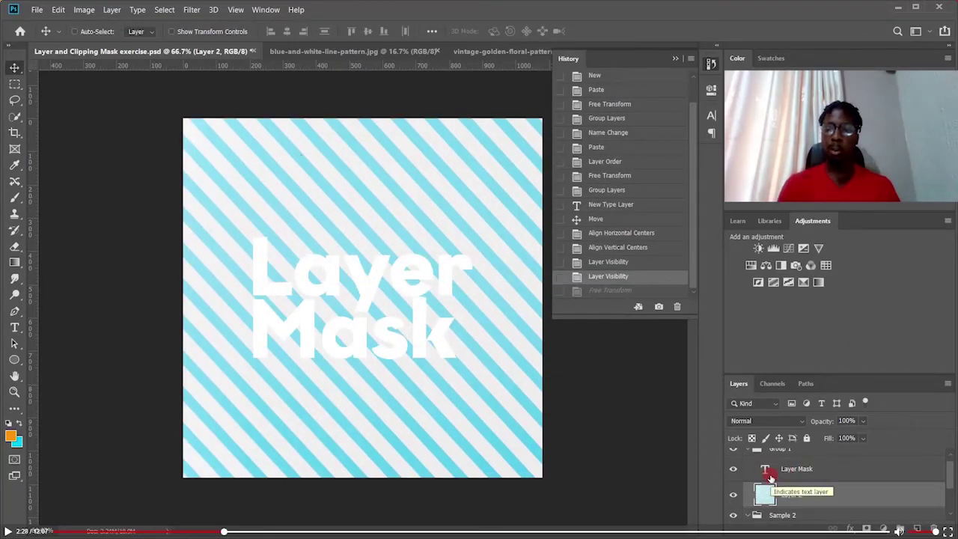
# Step: Try moving the striped layer and the text layer independently of each other, and undo the moves
pyautogui.moveTo(349, 325); pyautogui.dragTo(344, 276)
pyautogui.hotkey('ctrl', 'z')
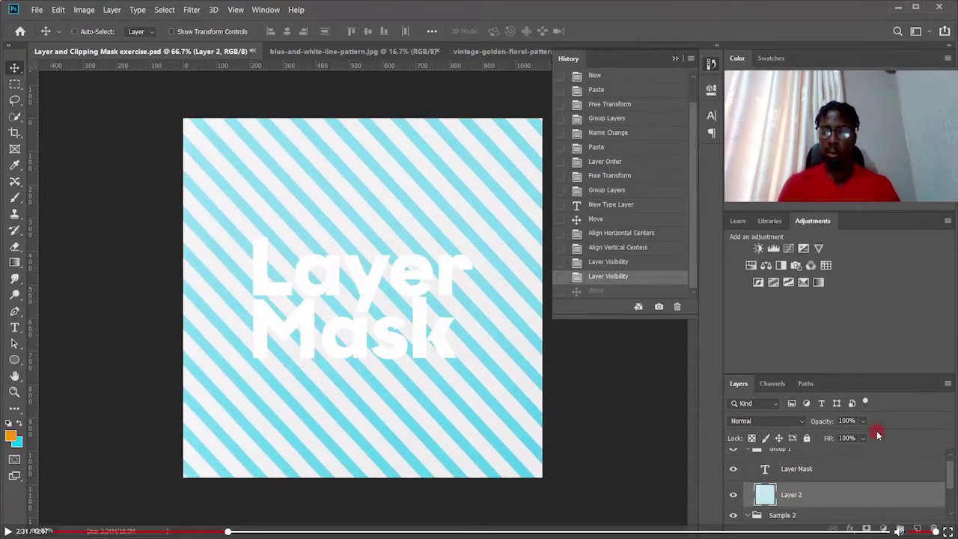
pyautogui.click(841, 471)
pyautogui.moveTo(459, 327); pyautogui.dragTo(423, 313)
pyautogui.click(882, 494)
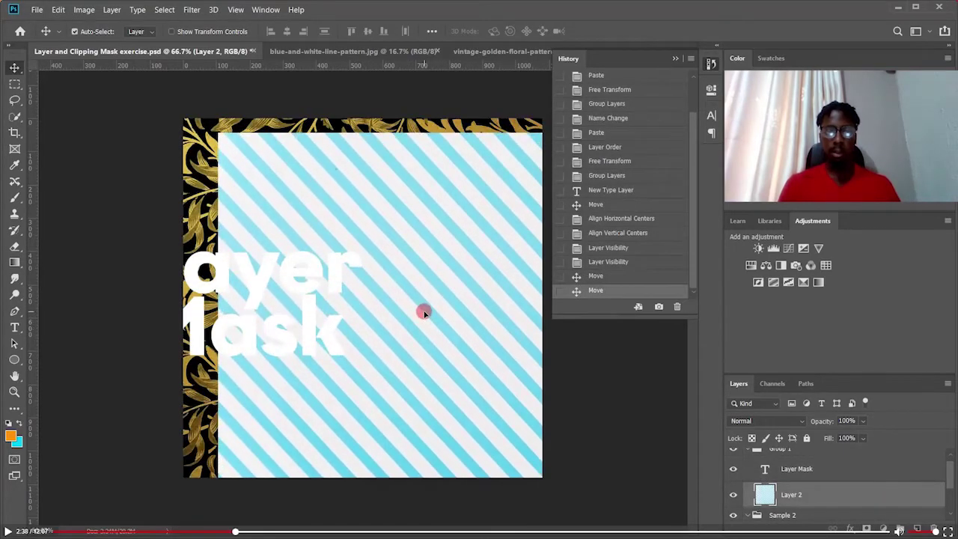
pyautogui.hotkey('ctrl', 'z')
pyautogui.hotkey('ctrl', 'z')
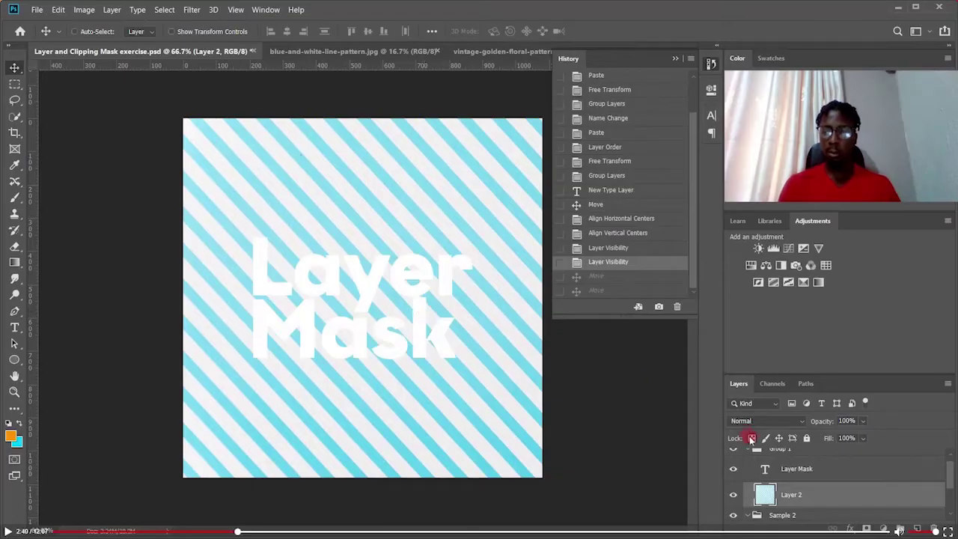
# Step: Load the outline of the "Layer Mask" text as a selection while keeping the striped Layer 2 active
pyautogui.press('ctrl')
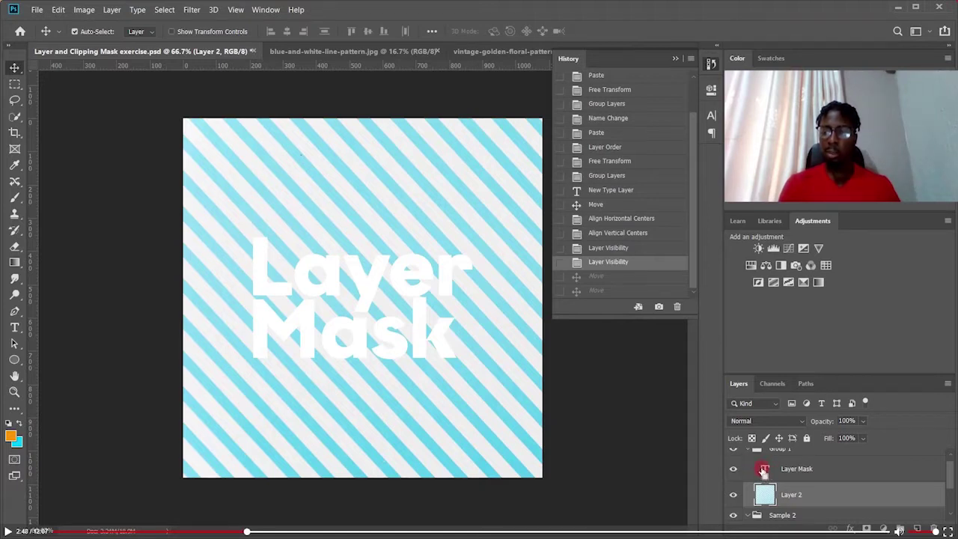
pyautogui.keyDown('ctrl'); pyautogui.click(763, 470); pyautogui.keyUp('ctrl')
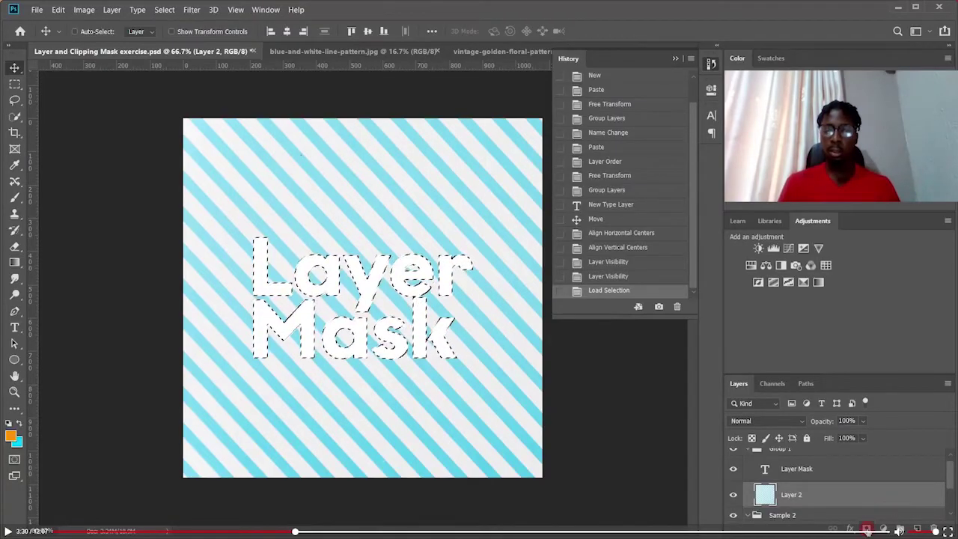
# Step: Try an inverted layer mask from the text selection on Layer 2 with the text hidden, and undo both changes
pyautogui.click(866, 527)
pyautogui.click(733, 471)
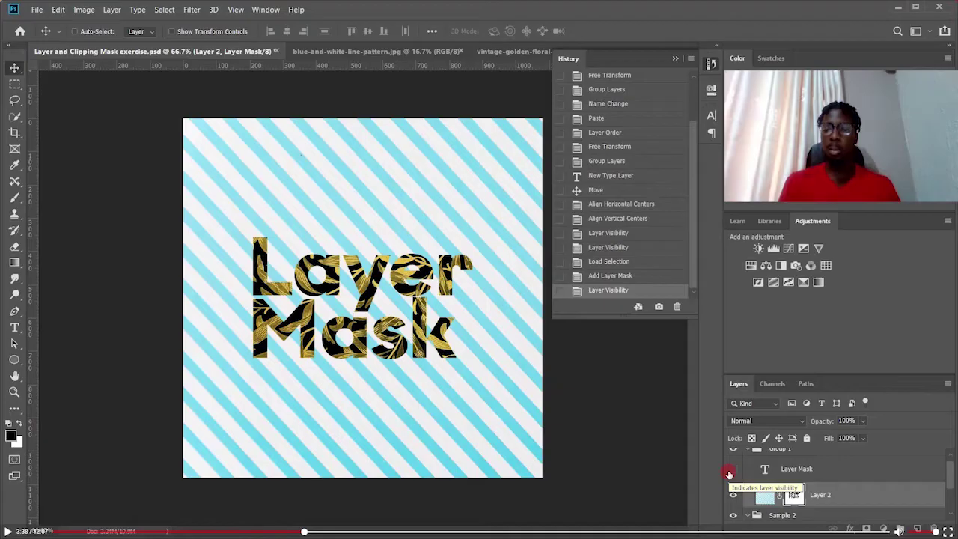
pyautogui.hotkey('ctrl', 'z')
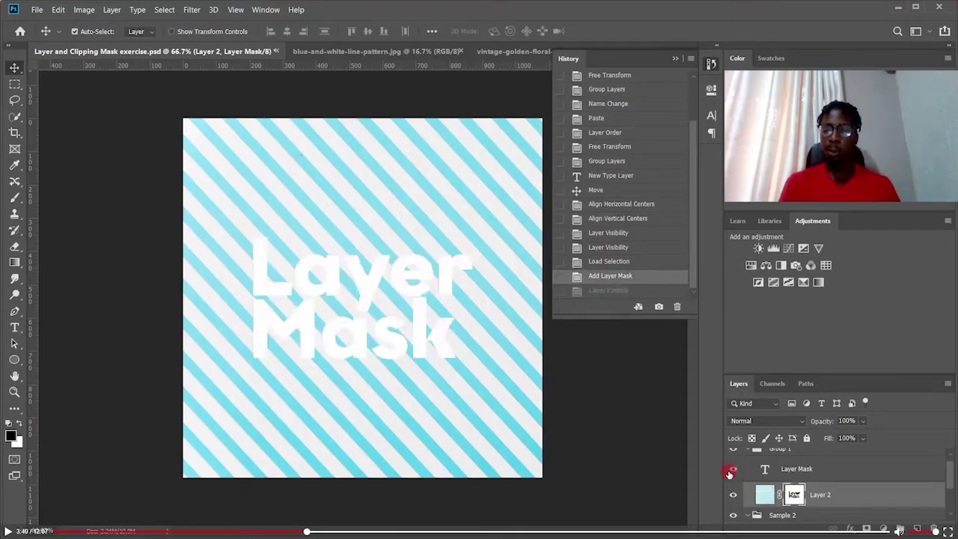
pyautogui.hotkey('ctrl', 'z')
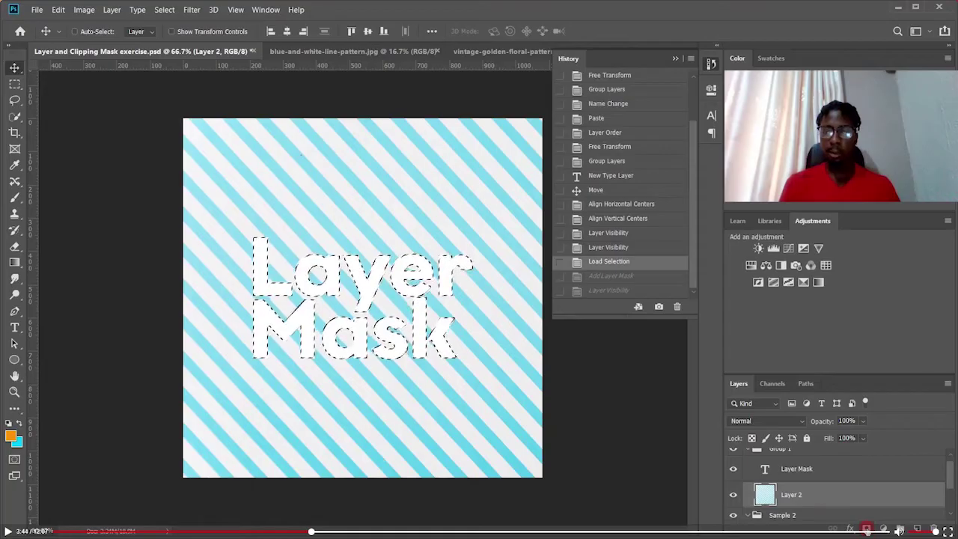
# Step: Add a layer mask to the striped Layer 2 from the text selection and hide the Layer Mask text layer
pyautogui.click(866, 527)
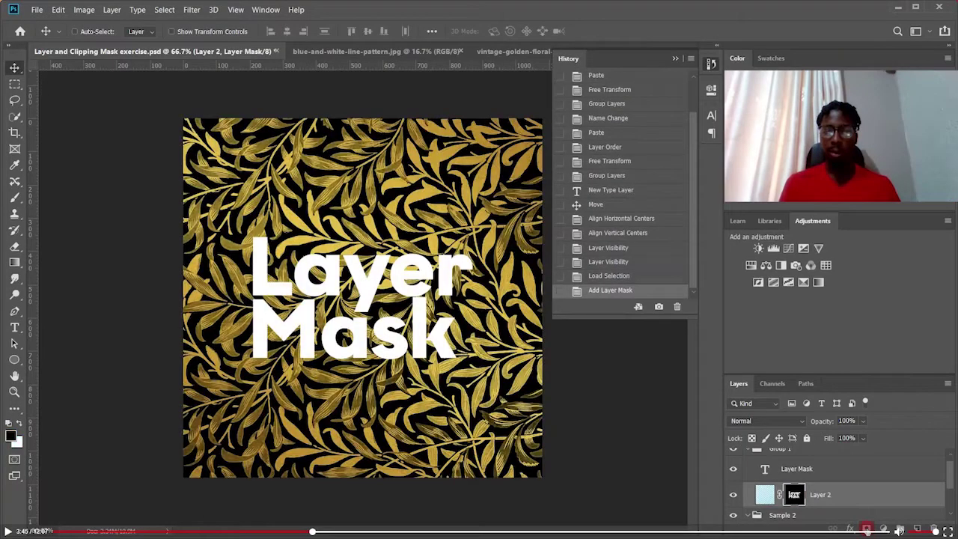
pyautogui.click(733, 469)
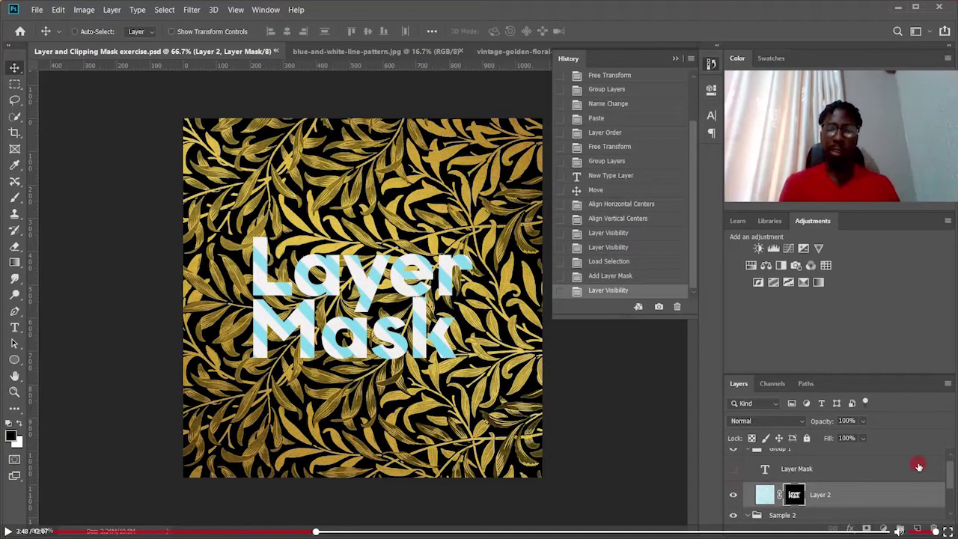
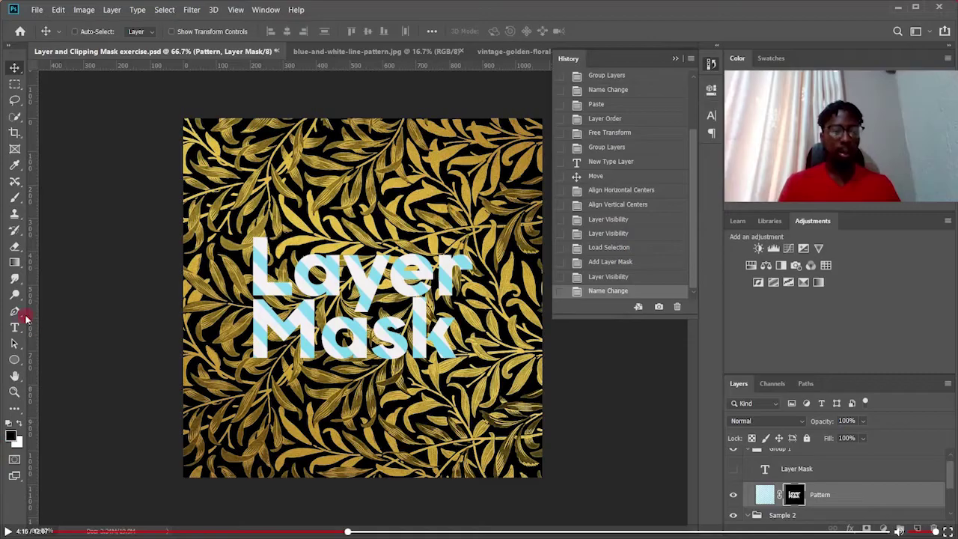
# Step: Paint over the first letters in black on the Pattern layer's mask with the 50 px Kyle's Screentones 35 brush
pyautogui.click(14, 196)
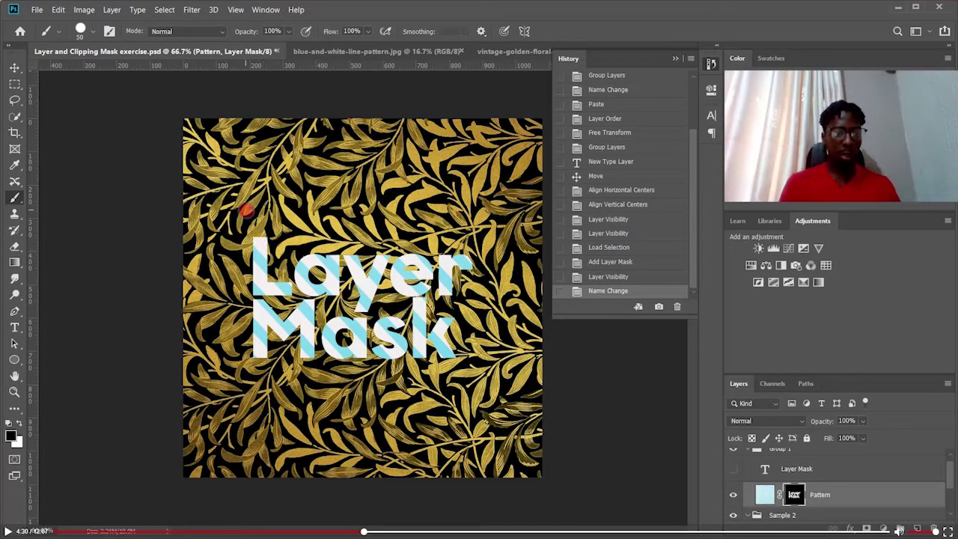
pyautogui.rightClick(245, 250)
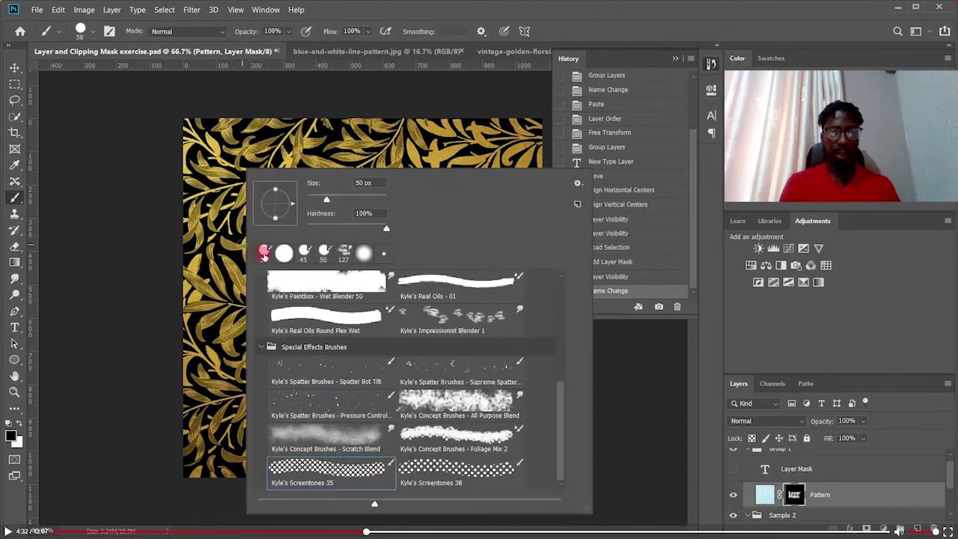
pyautogui.click(316, 145)
pyautogui.moveTo(263, 261)
pyautogui.mouseDown()
pyautogui.moveTo(258, 232)
pyautogui.moveTo(249, 238)
pyautogui.moveTo(261, 282)
pyautogui.moveTo(274, 266)
pyautogui.moveTo(271, 304)
pyautogui.moveTo(278, 289)
pyautogui.moveTo(329, 264)
pyautogui.moveTo(261, 265)
pyautogui.moveTo(324, 247)
pyautogui.moveTo(317, 290)
pyautogui.moveTo(291, 276)
pyautogui.moveTo(350, 263)
pyautogui.moveTo(309, 276)
pyautogui.mouseUp()
# Step: Choose a solid brush preset in place of the screentone brush and undo the last brush stroke on the mask
pyautogui.rightClick(299, 171)
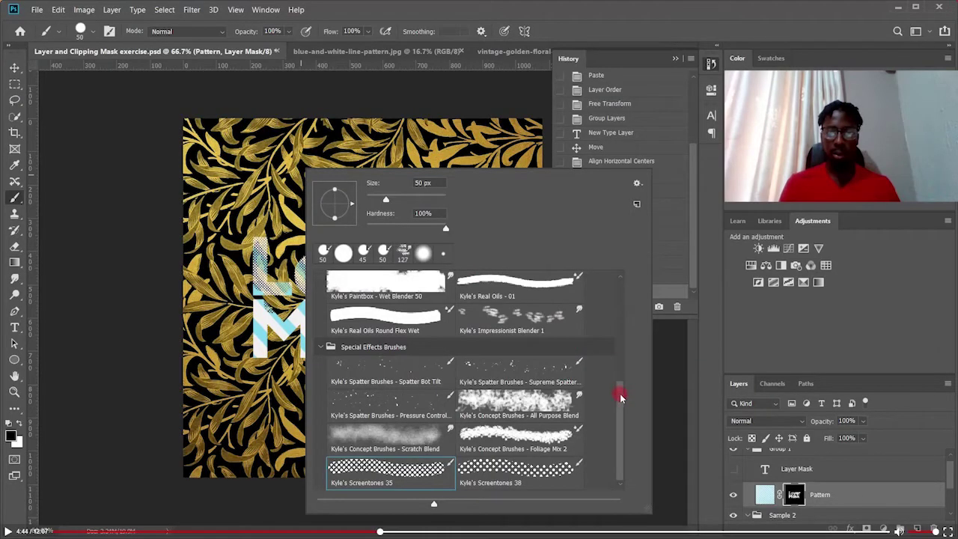
pyautogui.moveTo(619, 397); pyautogui.dragTo(614, 268)
pyautogui.click(484, 313)
pyautogui.press('Return')
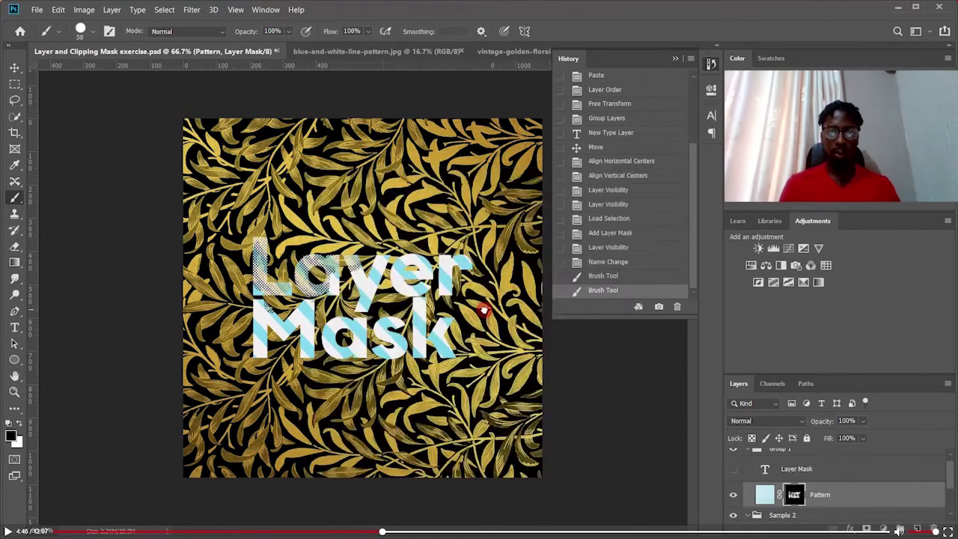
pyautogui.hotkey('ctrl', 'z')
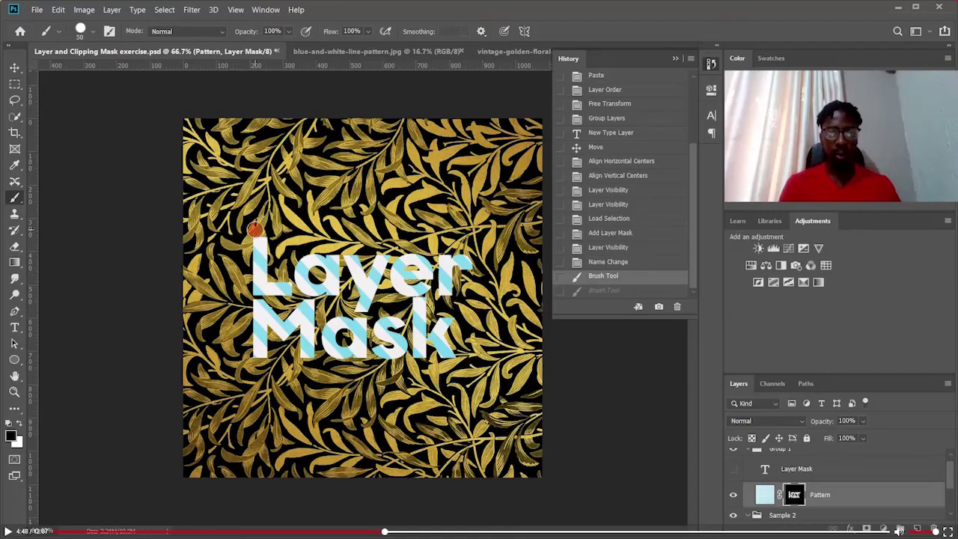
# Step: Try hiding letters with black and revealing stripes with white on the Pattern layer's mask, and undo both strokes
pyautogui.click(254, 229)
pyautogui.moveTo(259, 262)
pyautogui.mouseDown()
pyautogui.moveTo(300, 275)
pyautogui.moveTo(295, 314)
pyautogui.moveTo(358, 281)
pyautogui.mouseUp()
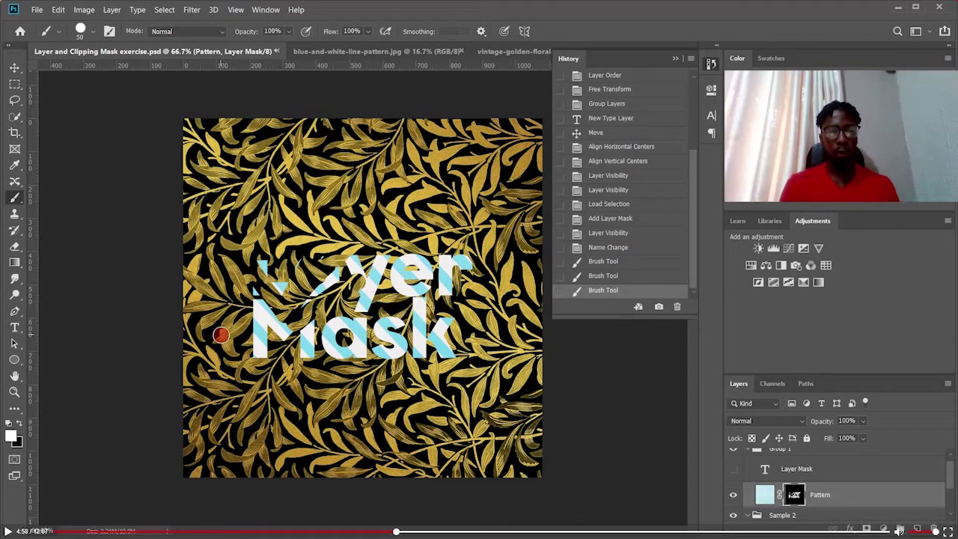
pyautogui.moveTo(468, 264)
pyautogui.mouseDown()
pyautogui.moveTo(246, 261)
pyautogui.moveTo(375, 266)
pyautogui.moveTo(255, 303)
pyautogui.moveTo(338, 276)
pyautogui.moveTo(215, 237)
pyautogui.moveTo(455, 250)
pyautogui.moveTo(137, 216)
pyautogui.moveTo(63, 260)
pyautogui.moveTo(246, 220)
pyautogui.moveTo(293, 263)
pyautogui.moveTo(475, 313)
pyautogui.moveTo(222, 332)
pyautogui.moveTo(269, 376)
pyautogui.moveTo(237, 360)
pyautogui.moveTo(496, 368)
pyautogui.moveTo(466, 338)
pyautogui.moveTo(455, 361)
pyautogui.moveTo(370, 292)
pyautogui.moveTo(441, 292)
pyautogui.moveTo(409, 301)
pyautogui.mouseUp()
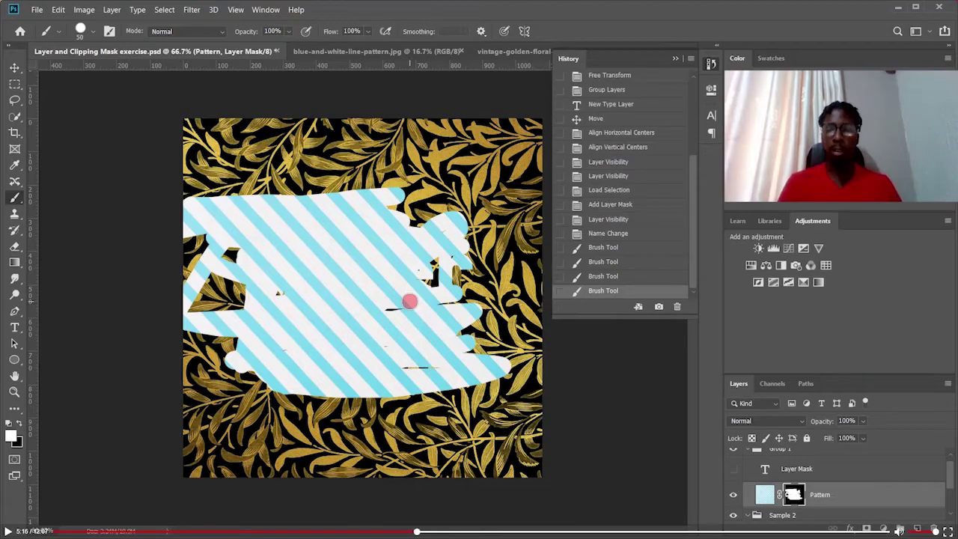
pyautogui.hotkey('ctrl', 'z')
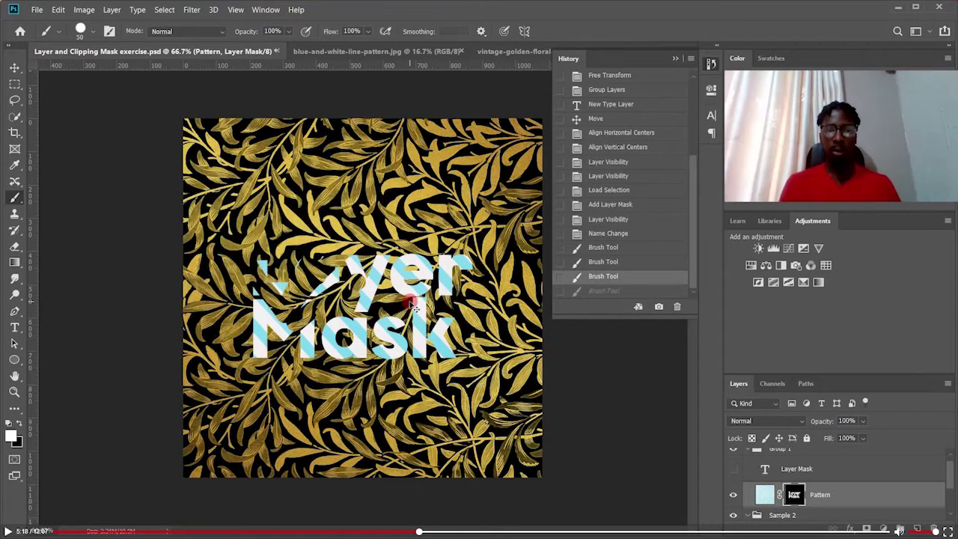
pyautogui.hotkey('ctrl', 'z')
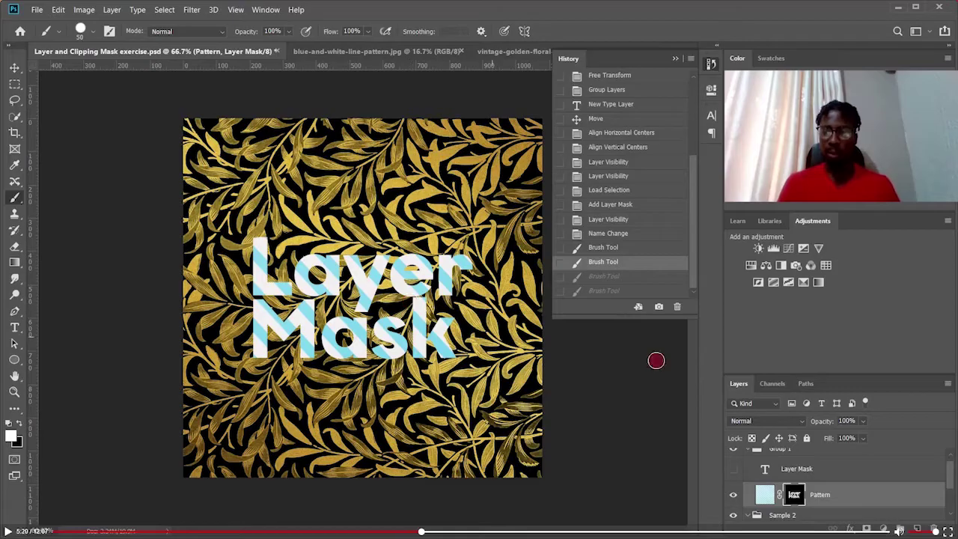
# Step: Collapse and hide Group 1, and select Layer 1 inside the Sample 2 group
pyautogui.moveTo(954, 473); pyautogui.dragTo(950, 460)
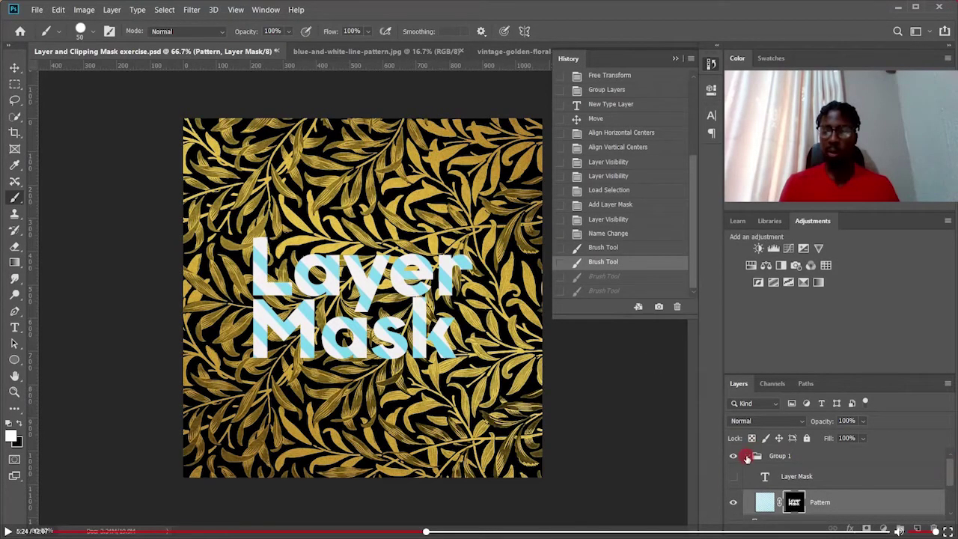
pyautogui.click(747, 457)
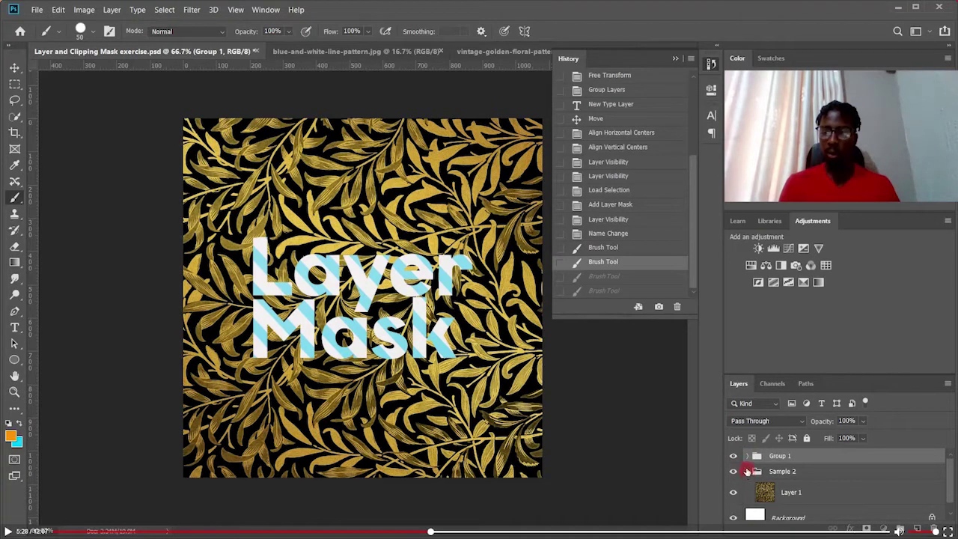
pyautogui.click(746, 471)
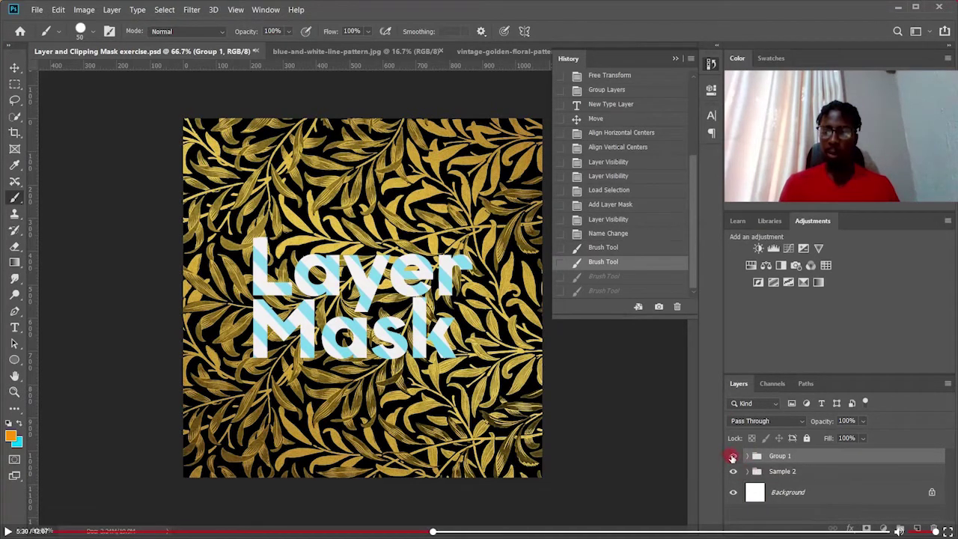
pyautogui.click(732, 457)
pyautogui.click(748, 473)
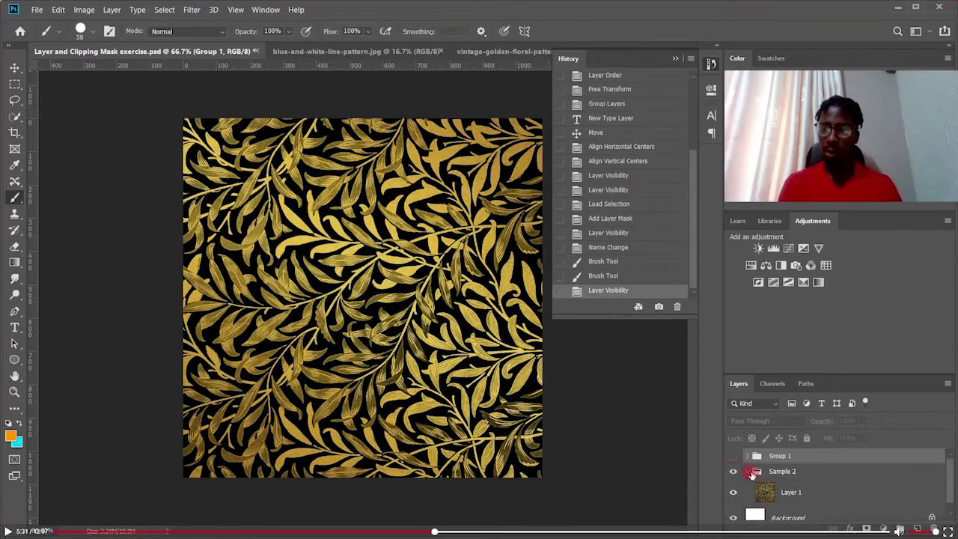
pyautogui.click(795, 487)
pyautogui.press('t')
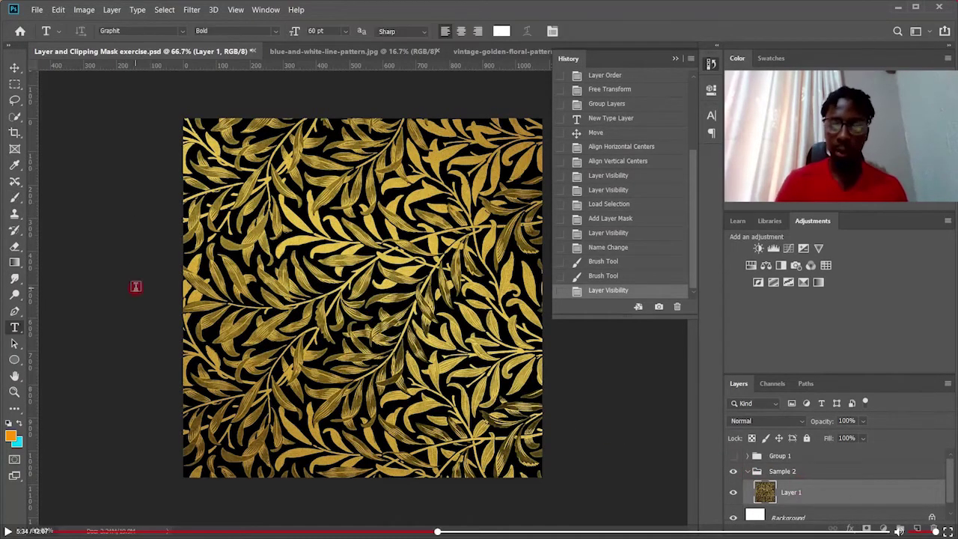
# Step: Add a black (000000) Solid Color fill layer directly above the Background layer
pyautogui.click(808, 516)
pyautogui.click(885, 527)
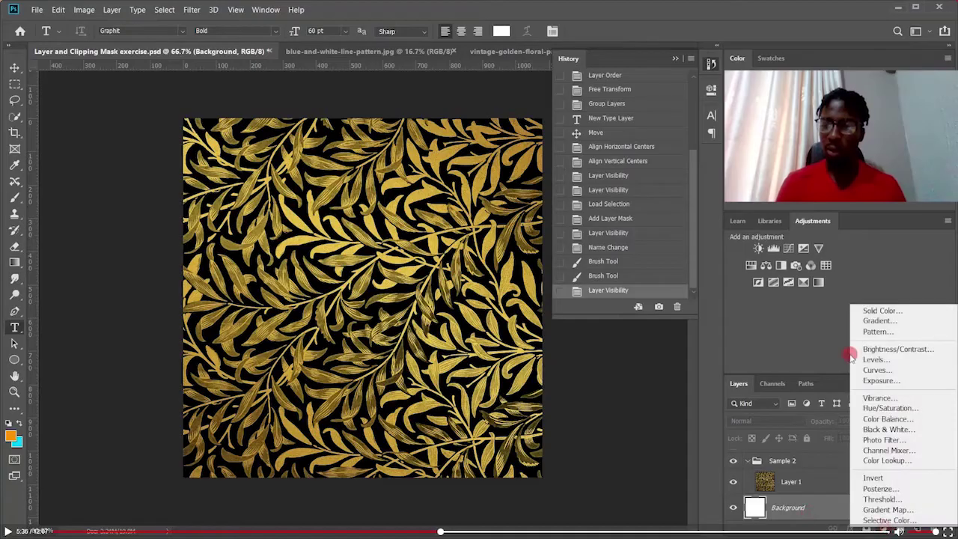
pyautogui.click(884, 311)
pyautogui.moveTo(486, 196); pyautogui.dragTo(434, 203)
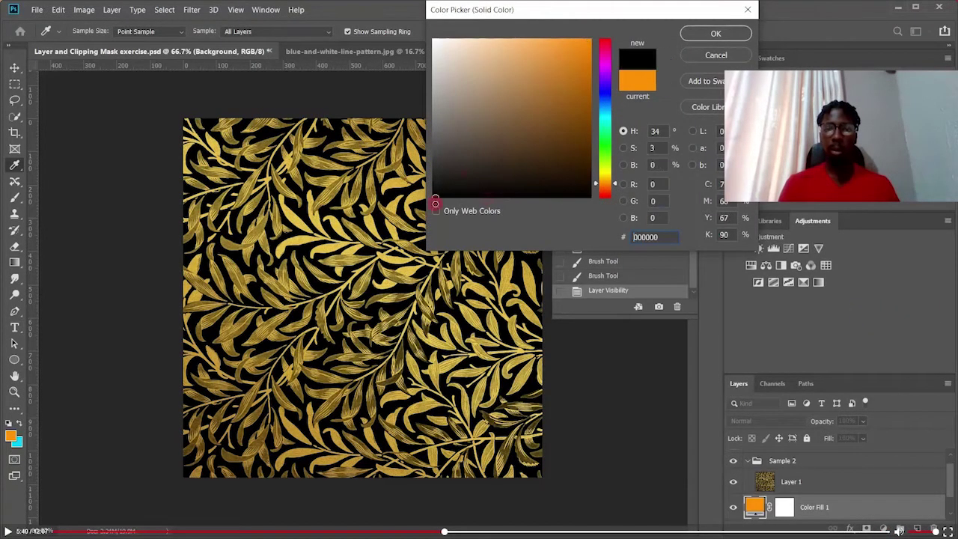
pyautogui.press('Return')
# Step: Add a text layer reading "Clip" directly above the black fill layer, beneath the gold floral pattern
pyautogui.press('t')
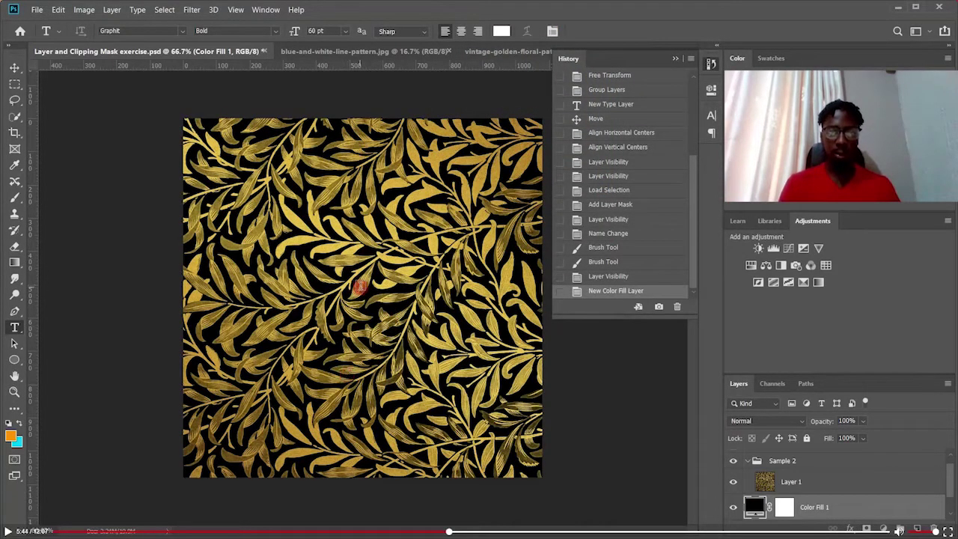
pyautogui.click(326, 279)
pyautogui.moveTo(412, 226); pyautogui.dragTo(480, 226)
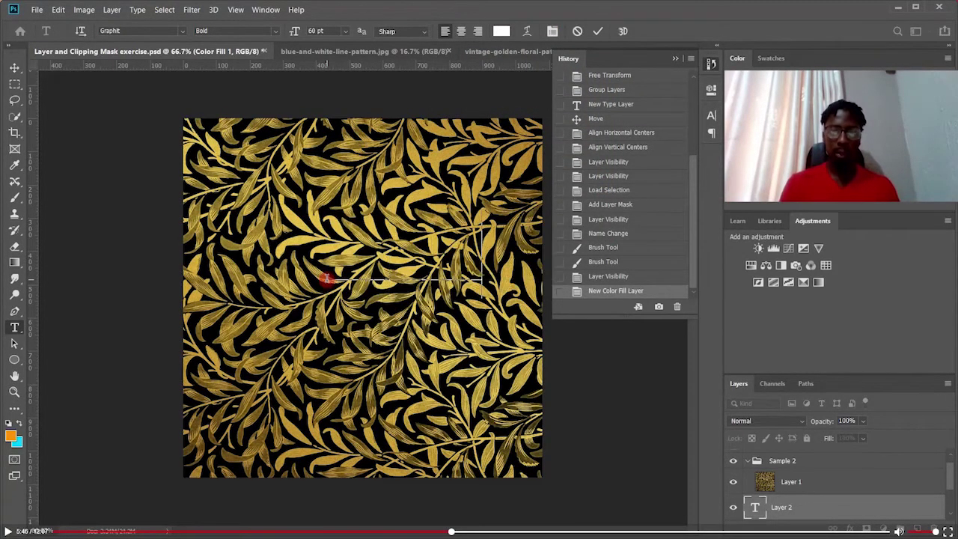
pyautogui.click(597, 31)
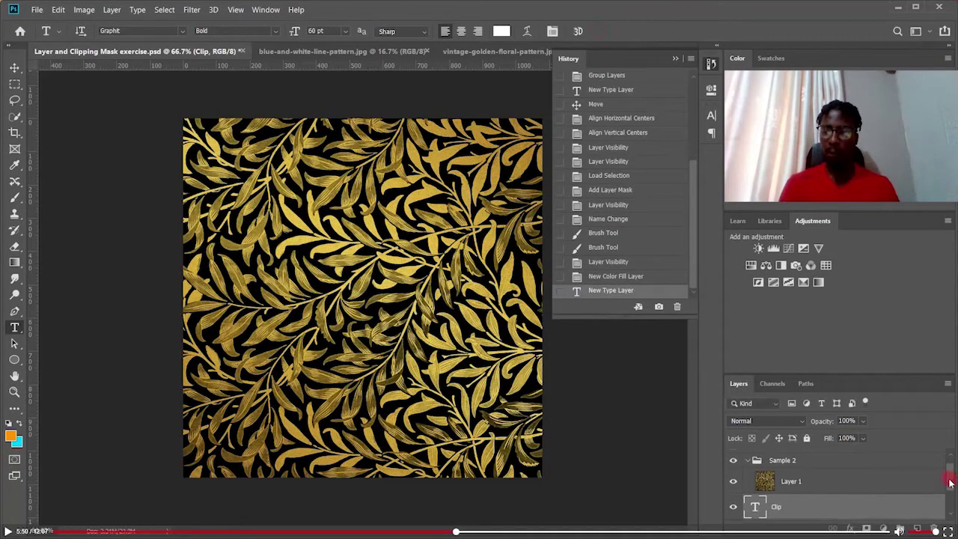
# Step: Centre the Clip text horizontally and vertically on the Background layer
pyautogui.moveTo(946, 476); pyautogui.dragTo(952, 521)
pyautogui.click(819, 508)
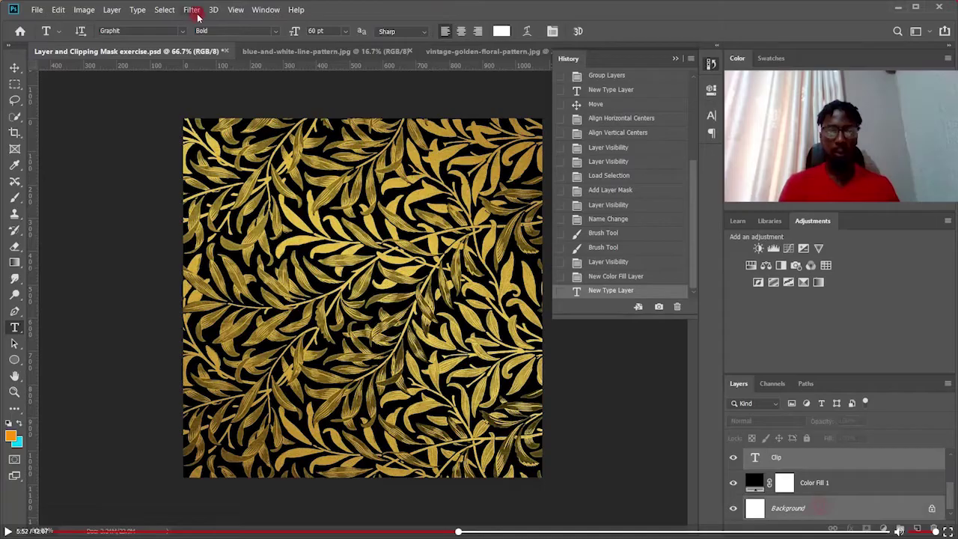
pyautogui.press('v')
pyautogui.click(291, 33)
pyautogui.click(367, 32)
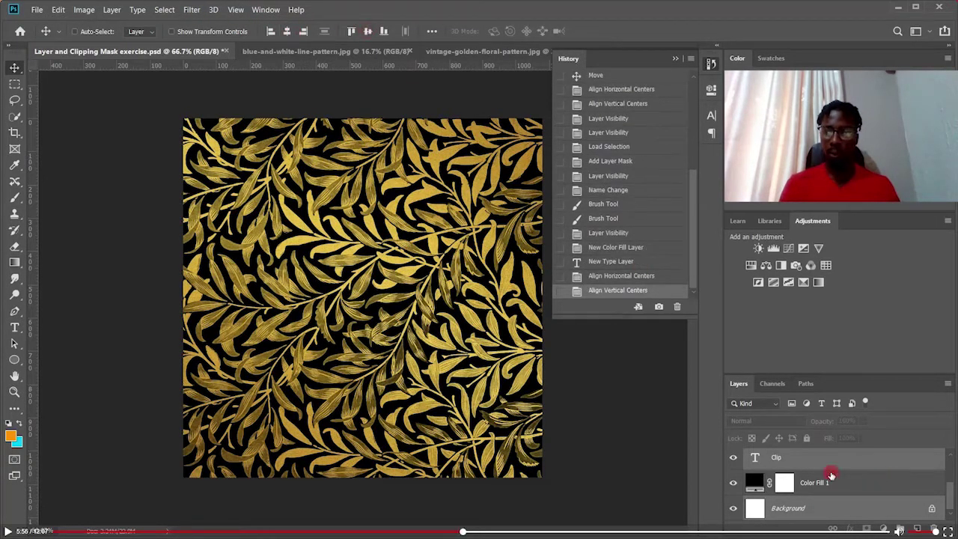
# Step: Ungroup Sample 2 so that the gold floral Layer 1 sits directly above the Clip text layer
pyautogui.moveTo(948, 499); pyautogui.dragTo(948, 475)
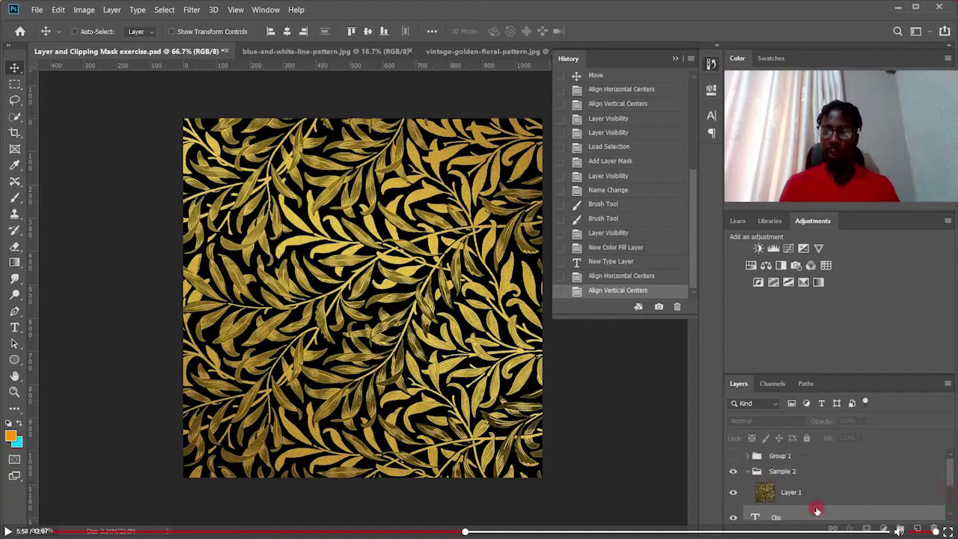
pyautogui.click(797, 495)
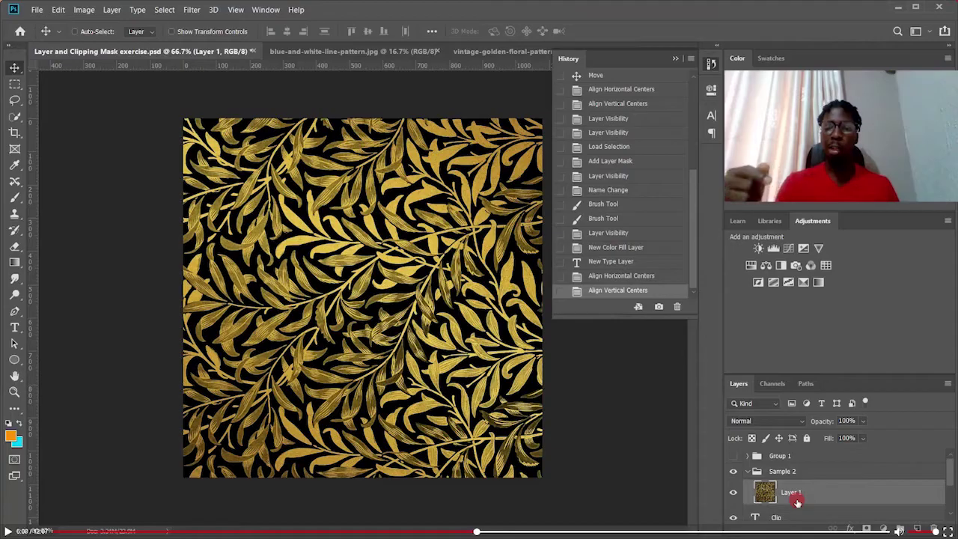
pyautogui.rightClick(797, 502)
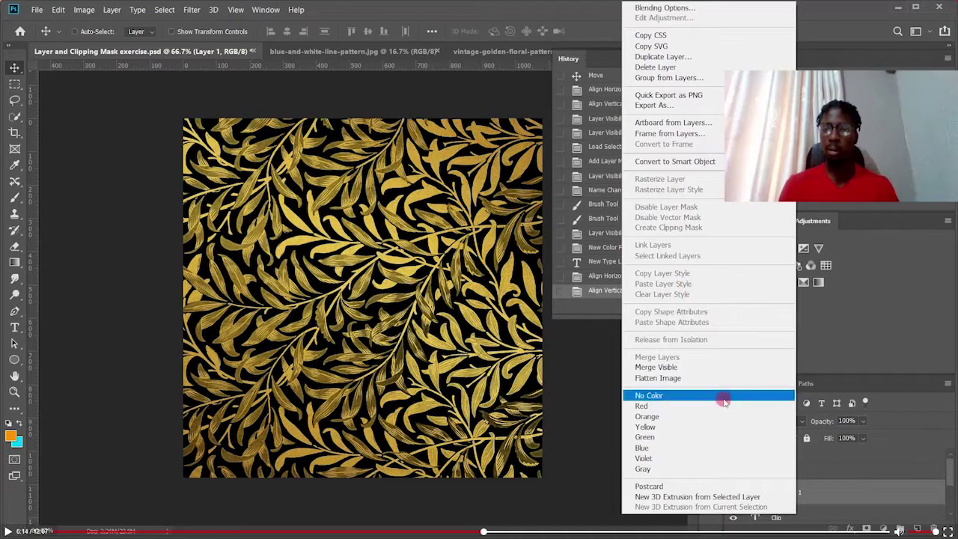
pyautogui.click(930, 511)
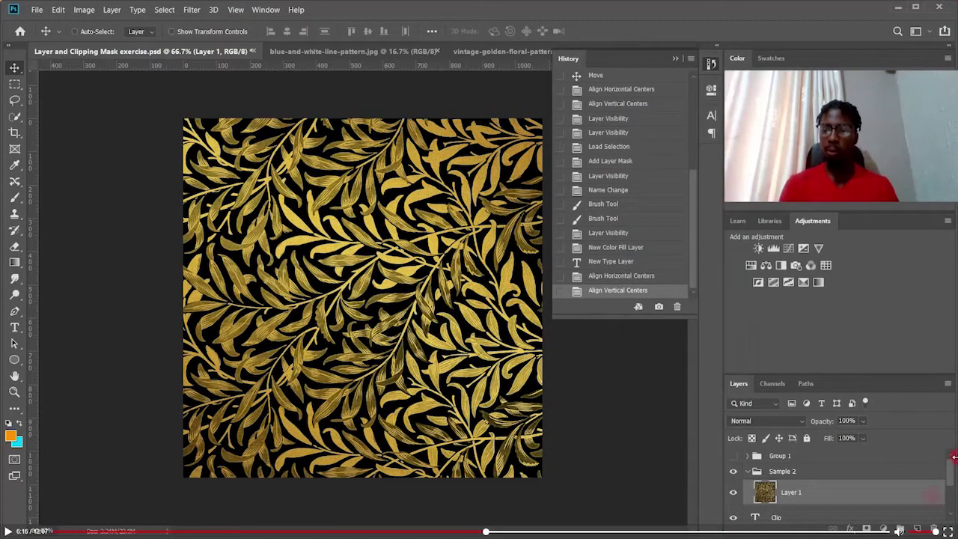
pyautogui.moveTo(952, 467); pyautogui.dragTo(950, 479)
pyautogui.rightClick(806, 462)
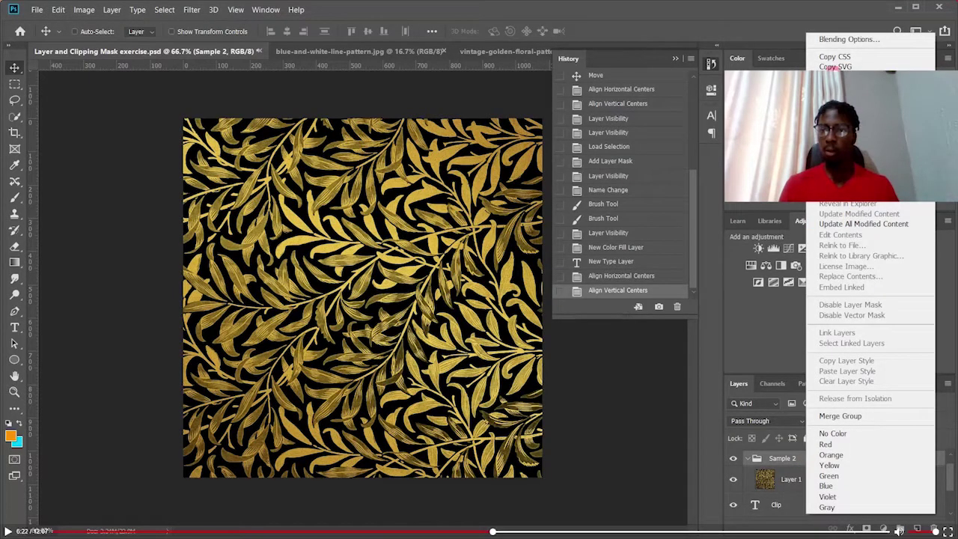
pyautogui.hotkey('ctrl', 'shift', 'g')
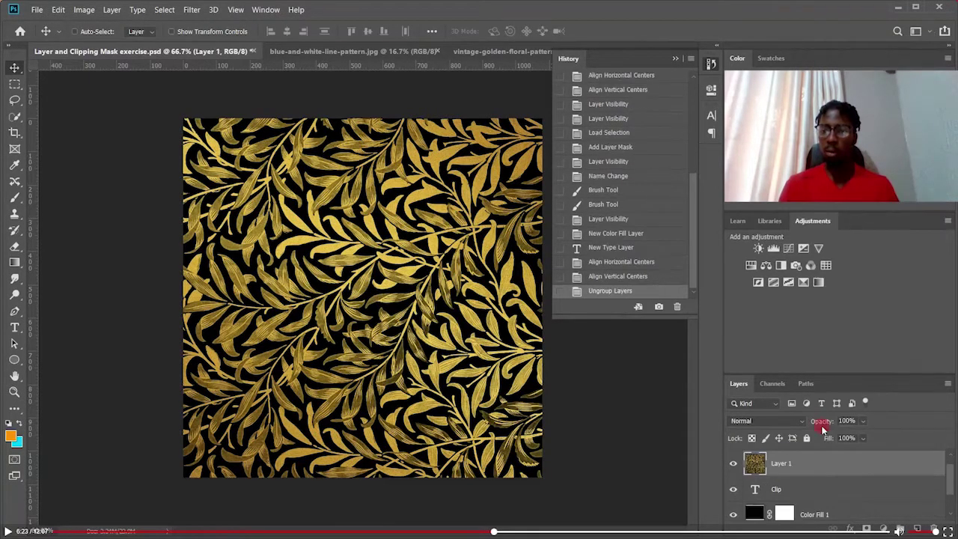
# Step: Create a clipping mask that clips the gold floral Layer 1 to the Clip text
pyautogui.rightClick(808, 464)
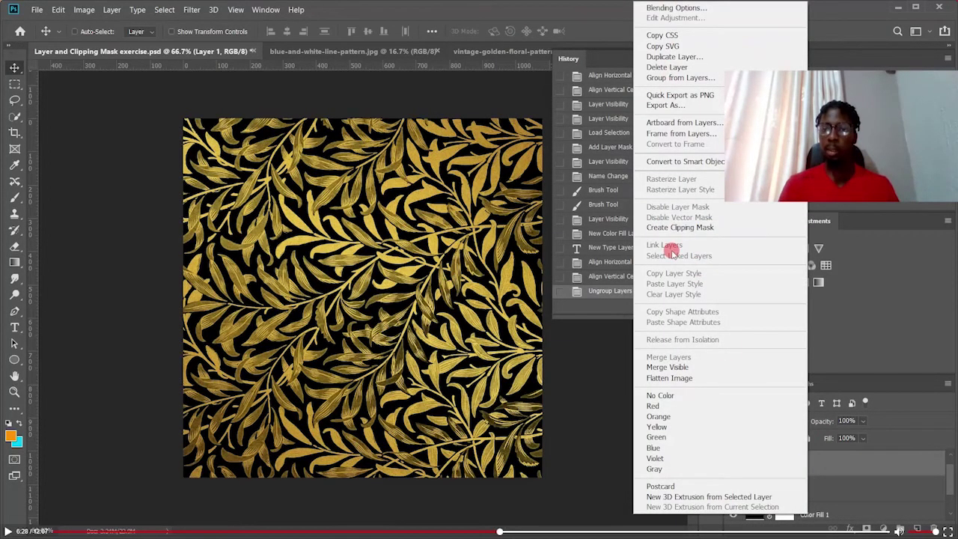
pyautogui.click(696, 228)
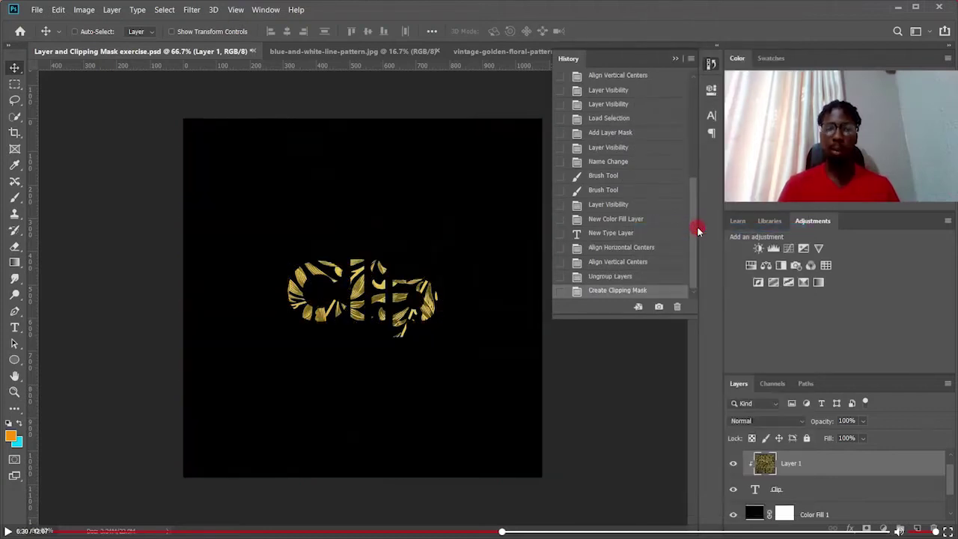
# Step: Replace the Clip text with "Black is Gold" on two lines, breaking after "Black"
pyautogui.doubleClick(754, 490)
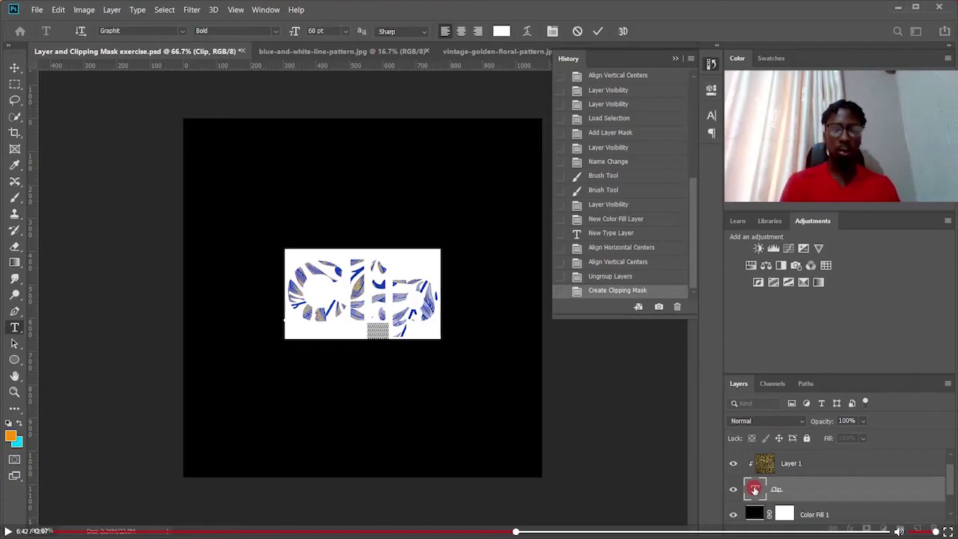
pyautogui.write('SOC')
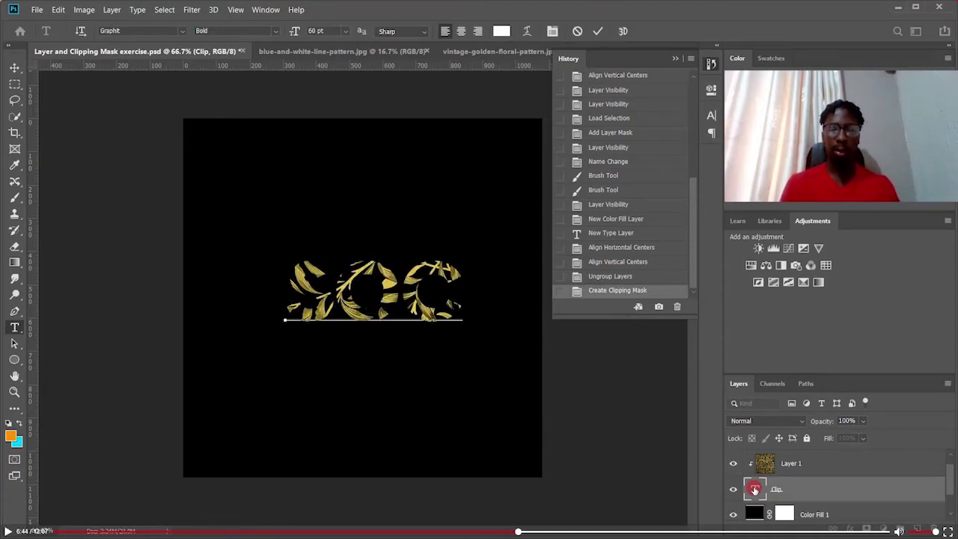
pyautogui.press('BackSpace')
pyautogui.press('BackSpace')
pyautogui.press('BackSpace')
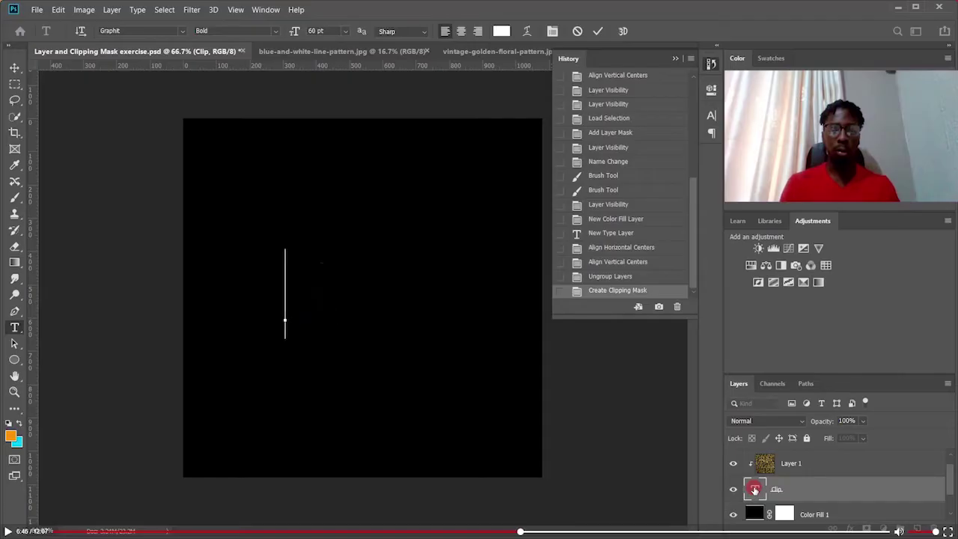
pyautogui.write('Social')
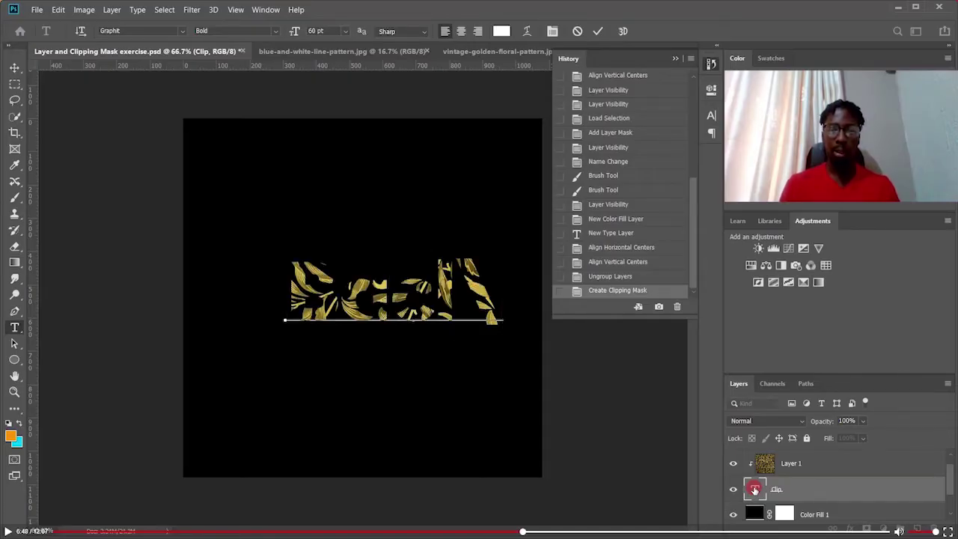
pyautogui.press('BackSpace')
pyautogui.press('BackSpace')
pyautogui.press('BackSpace')
pyautogui.press('BackSpace')
pyautogui.write('lac')
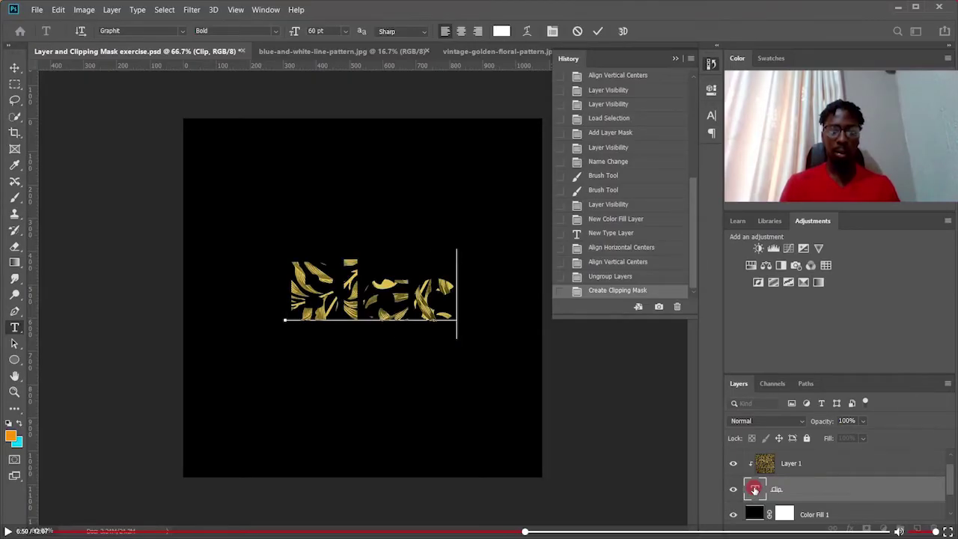
pyautogui.write('k')
pyautogui.press('Return')
pyautogui.write('is ')
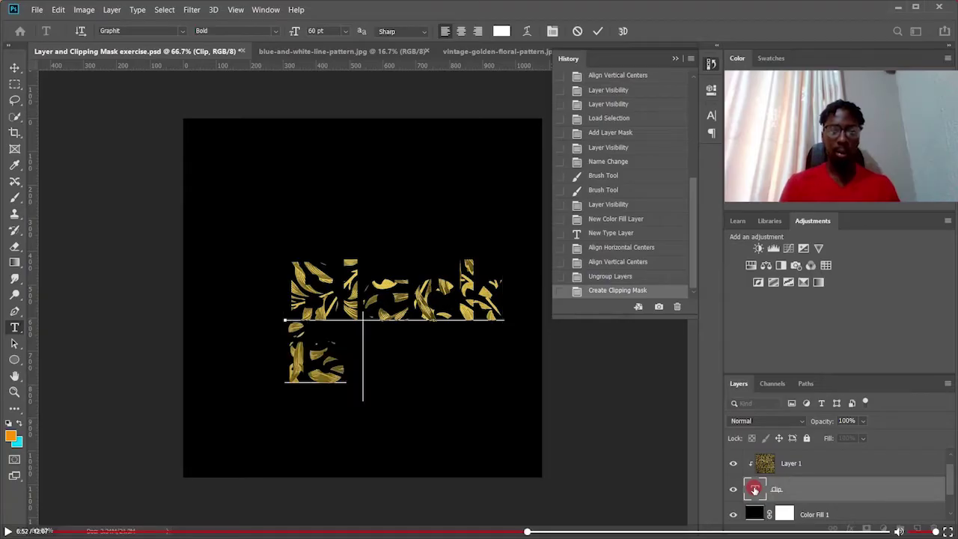
pyautogui.write('Gold')
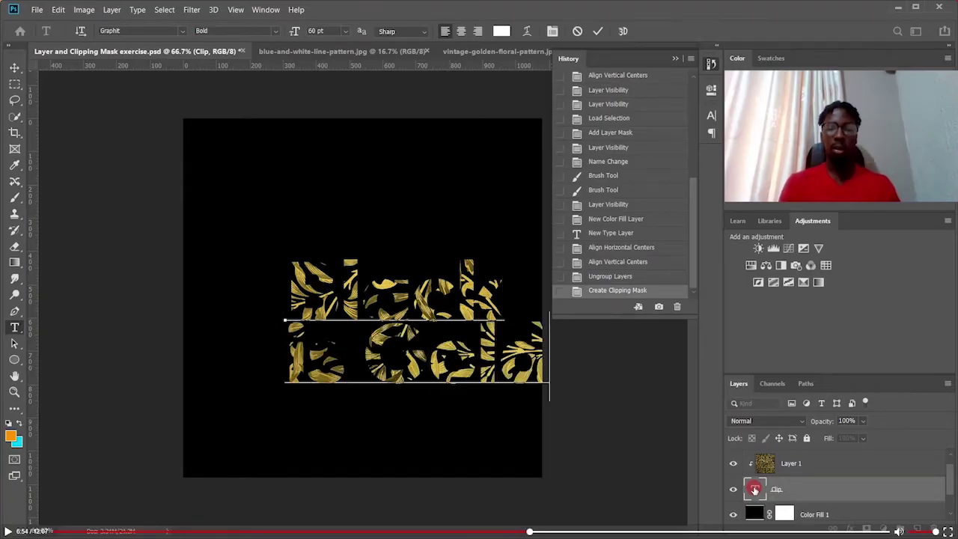
pyautogui.click(599, 28)
# Step: Move the Black is Gold text about 180 px left and 60 px up so both lines fit on the canvas
pyautogui.press('v')
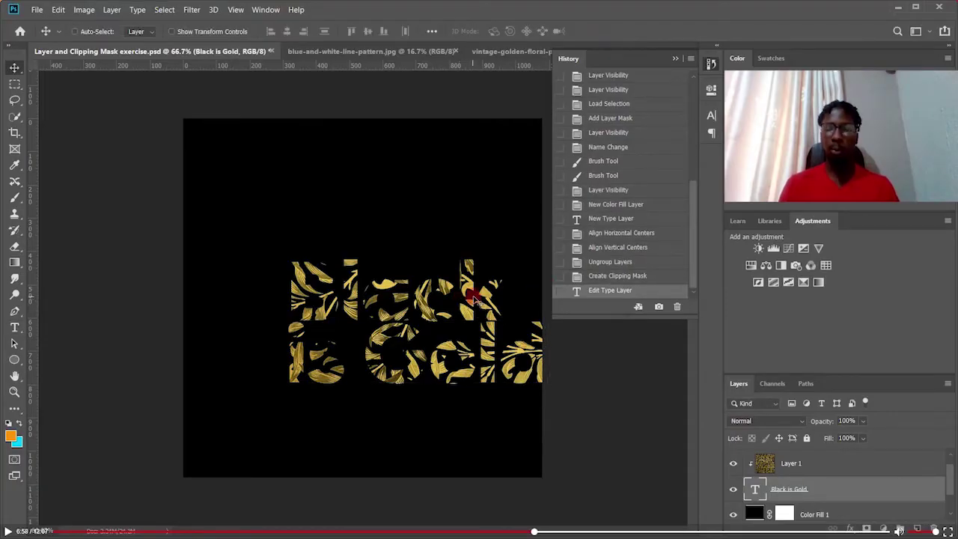
pyautogui.moveTo(406, 274); pyautogui.dragTo(342, 253)
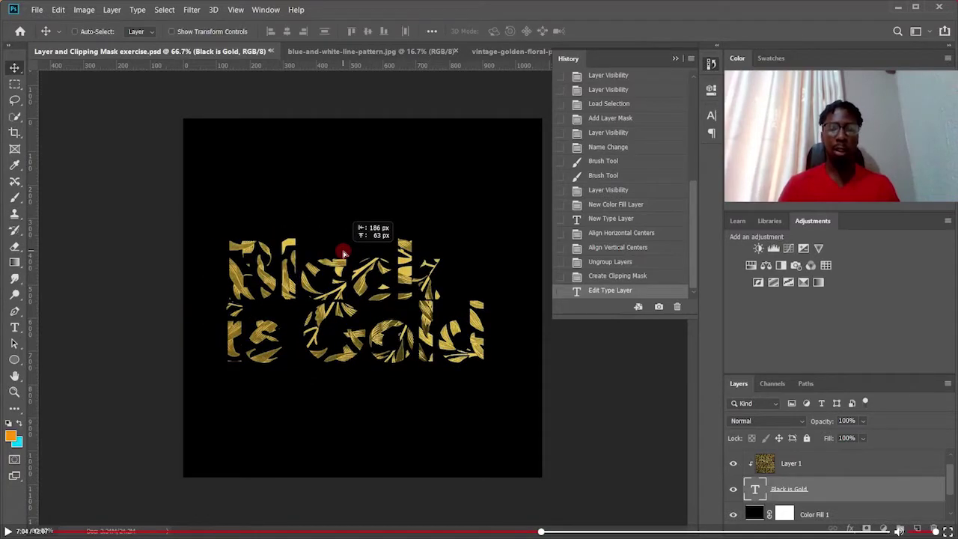
pyautogui.moveTo(342, 253)
pyautogui.mouseDown()
pyautogui.moveTo(364, 251)
pyautogui.moveTo(325, 360)
pyautogui.moveTo(368, 274)
pyautogui.moveTo(340, 186)
pyautogui.moveTo(414, 240)
pyautogui.moveTo(278, 337)
pyautogui.moveTo(257, 316)
pyautogui.moveTo(276, 348)
pyautogui.moveTo(434, 169)
pyautogui.moveTo(352, 203)
pyautogui.moveTo(363, 173)
pyautogui.moveTo(333, 262)
pyautogui.moveTo(344, 254)
pyautogui.mouseUp()
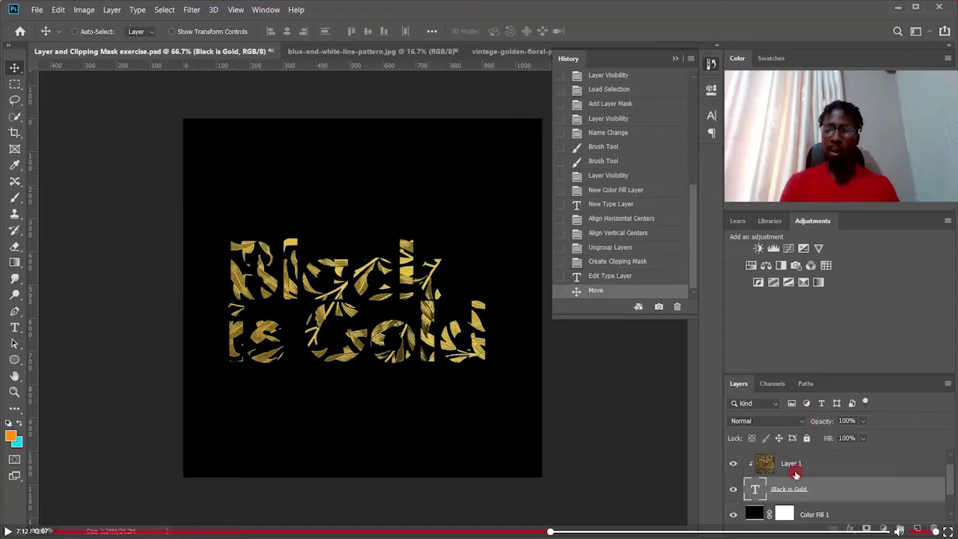
# Step: Move the gold floral Layer 1 down and right so it fills only the word "Gold"
pyautogui.click(794, 473)
pyautogui.hotkey('ctrl', 't')
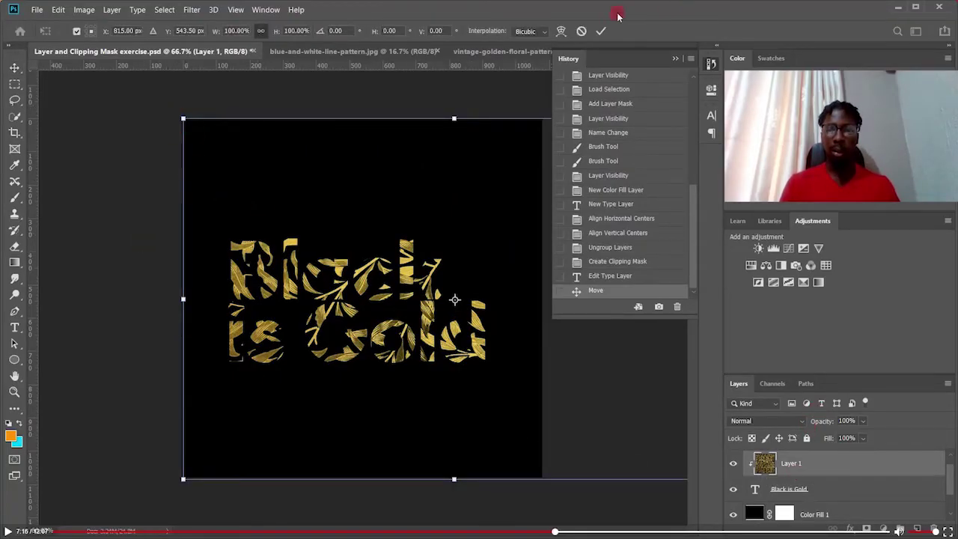
pyautogui.click(601, 31)
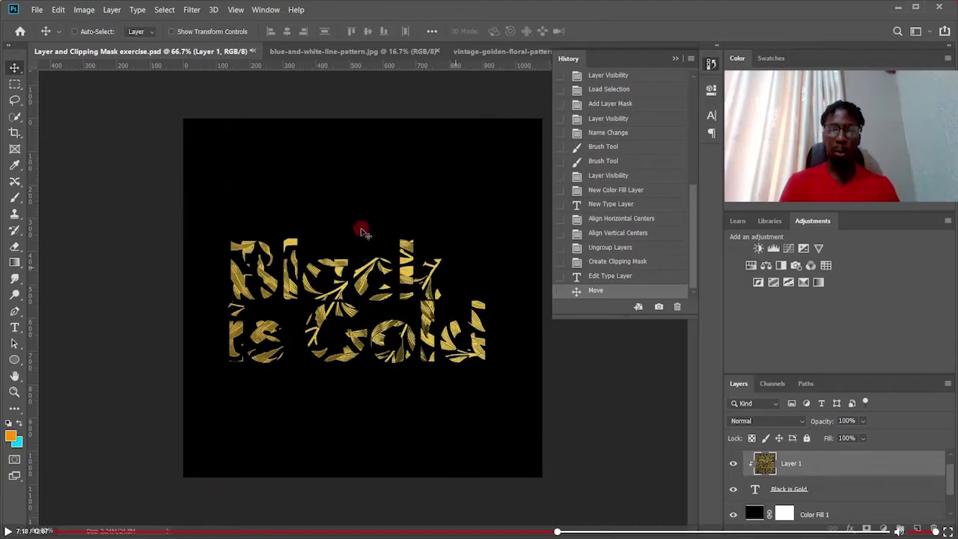
pyautogui.moveTo(368, 262); pyautogui.dragTo(449, 399)
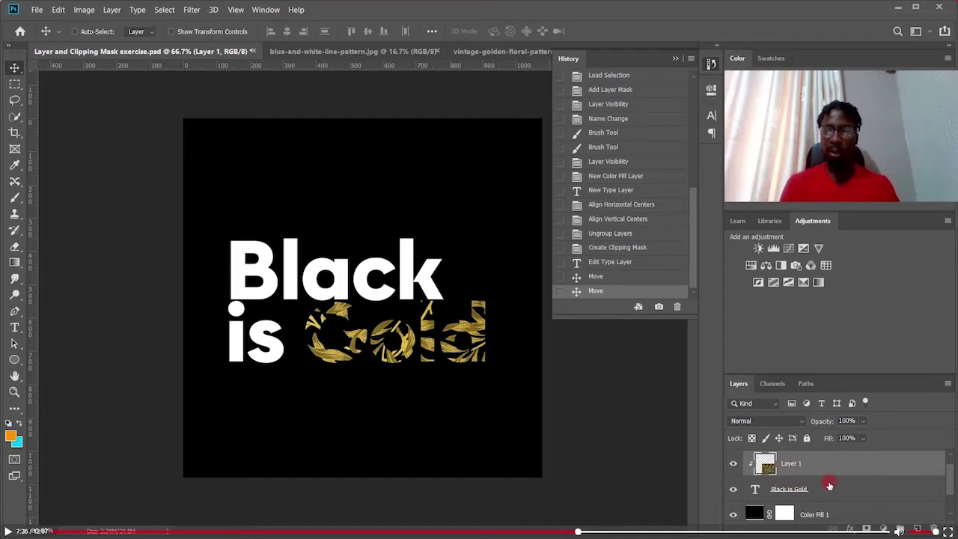
# Step: Move Layer 1 and the Black is Gold text layer together slightly up and right
pyautogui.keyDown('shift'); pyautogui.click(828, 485); pyautogui.keyUp('shift')
pyautogui.moveTo(406, 321); pyautogui.dragTo(418, 306)
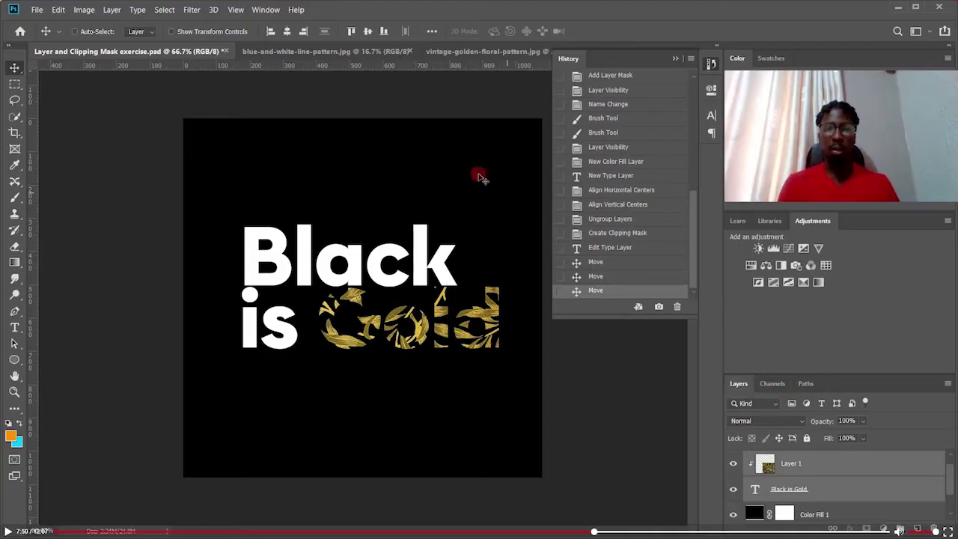
# Step: Open the bluish-plant-leaves-textured image from the Layer & Clipping Masks folder and collapse the History display
pyautogui.click(345, 53)
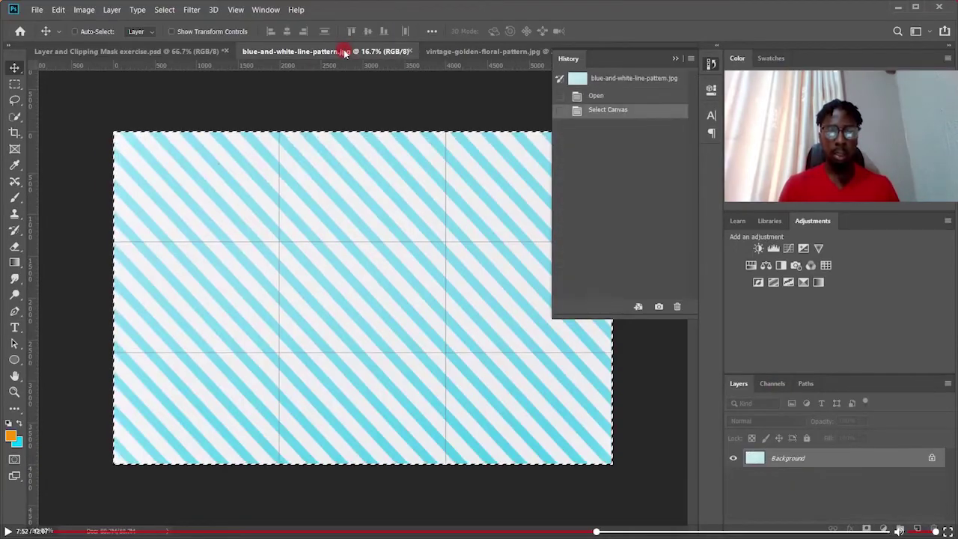
pyautogui.click(443, 52)
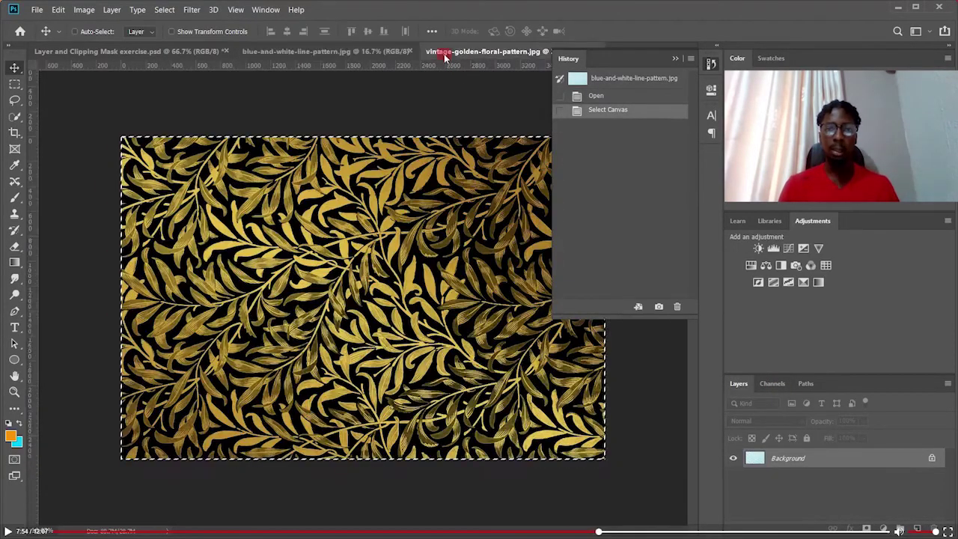
pyautogui.click(37, 10)
pyautogui.click(47, 34)
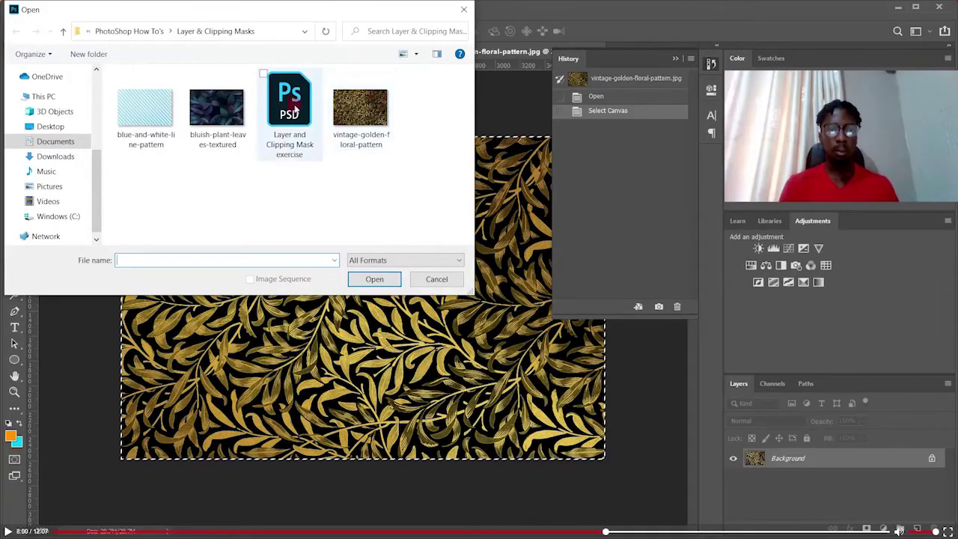
pyautogui.click(202, 103)
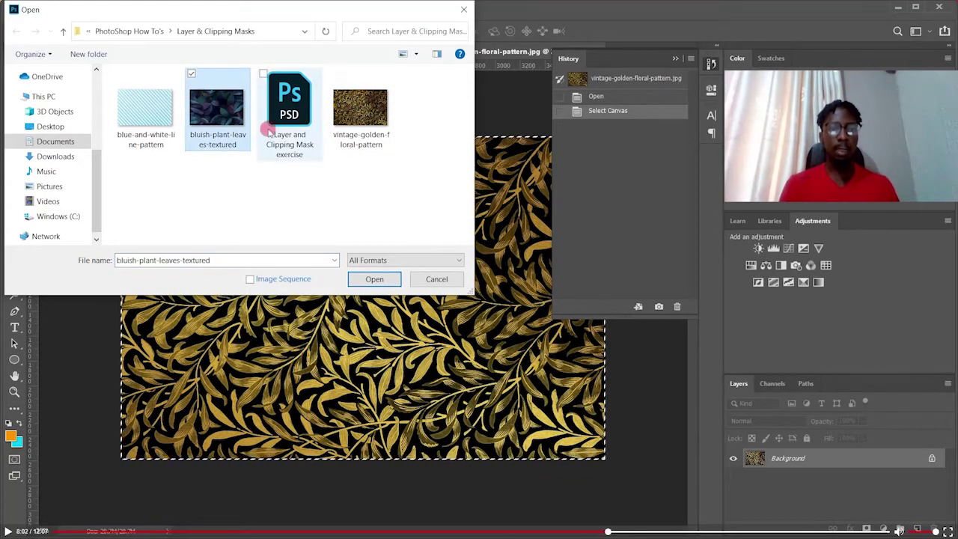
pyautogui.click(372, 279)
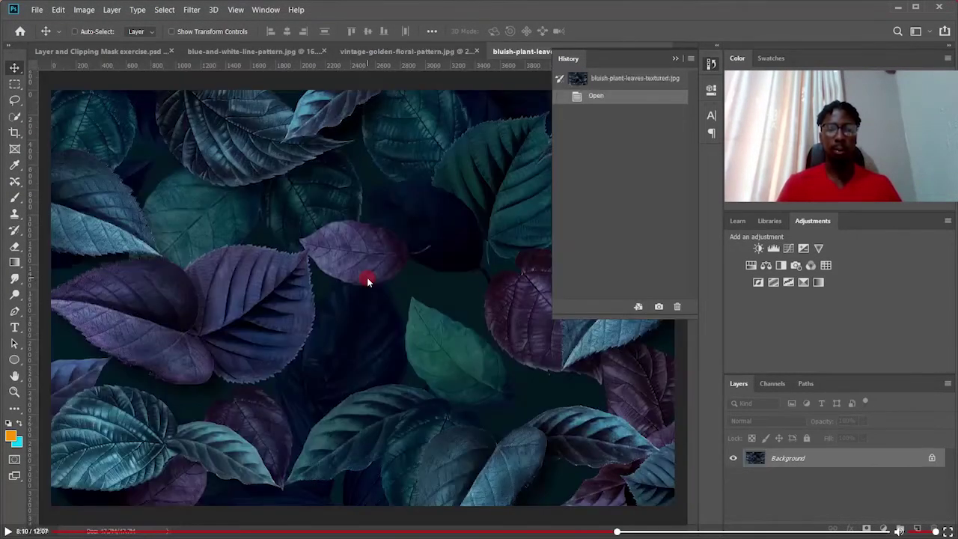
pyautogui.click(678, 59)
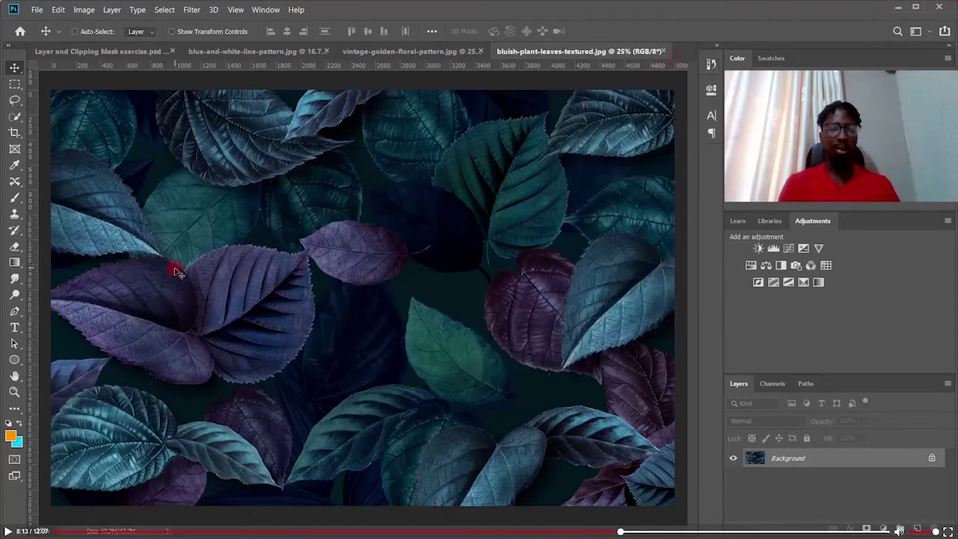
# Step: Add a white Graphit Bold text layer reading "o" near the middle of the leaves image
pyautogui.click(13, 328)
pyautogui.click(341, 336)
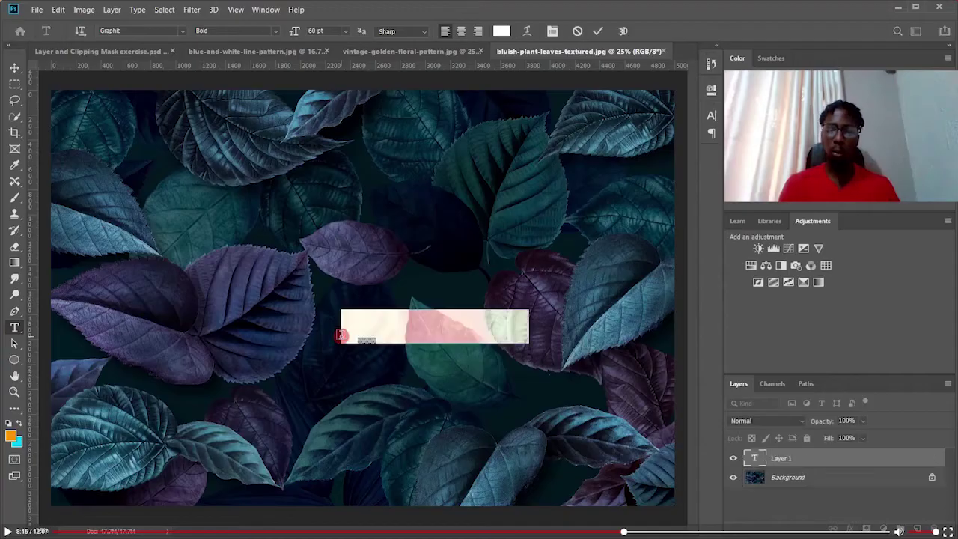
pyautogui.press('BackSpace')
pyautogui.click(597, 31)
# Step: Set the font size of the letter o to 800 pt
pyautogui.click(711, 115)
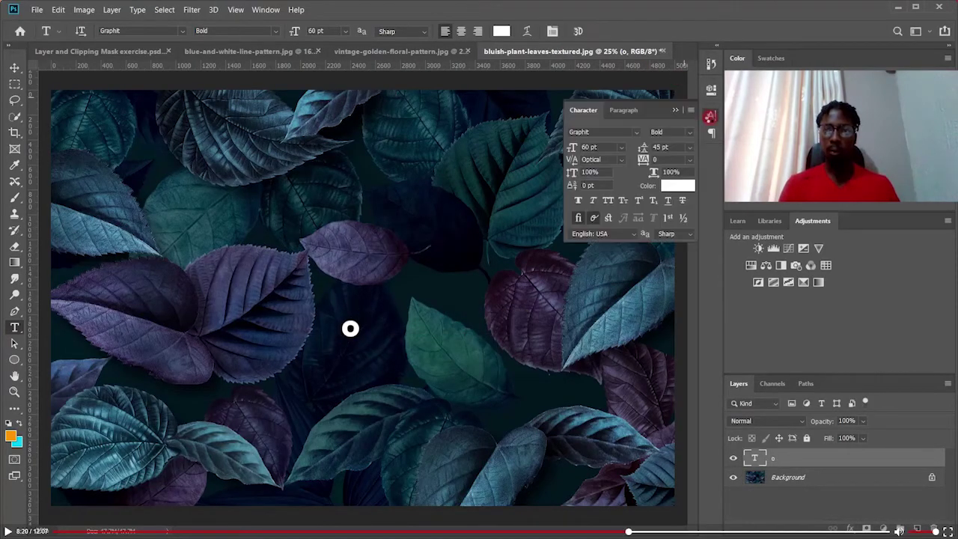
pyautogui.click(591, 148)
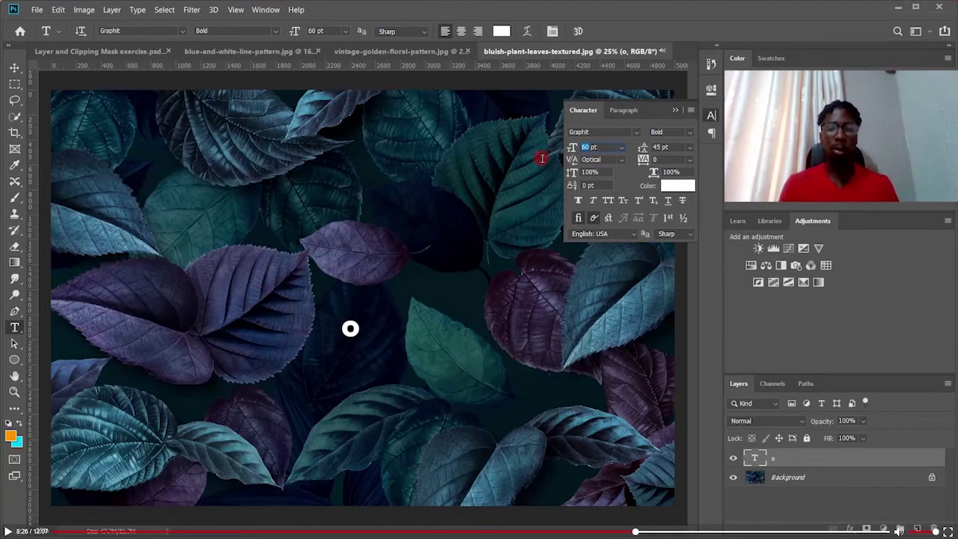
pyautogui.write('20')
pyautogui.press('Return')
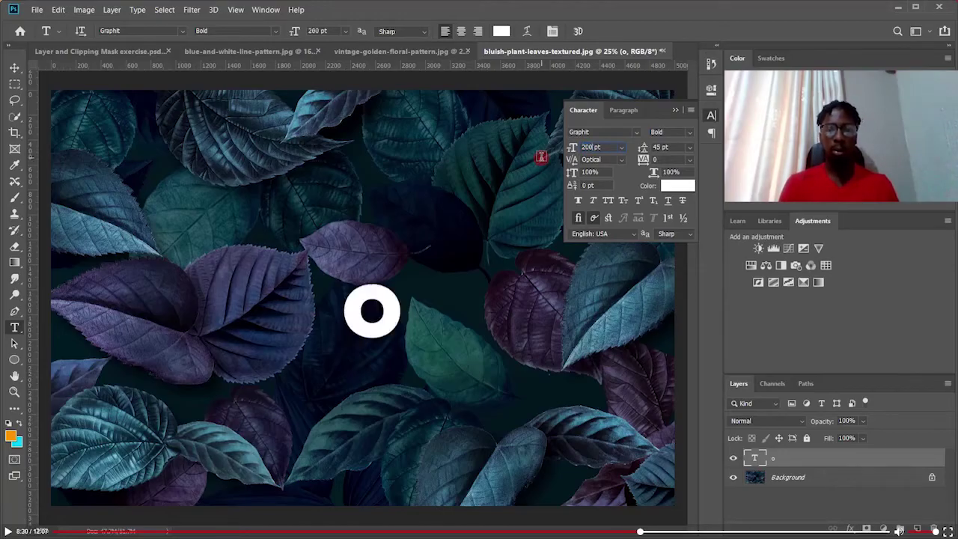
pyautogui.click(590, 148)
pyautogui.write('600')
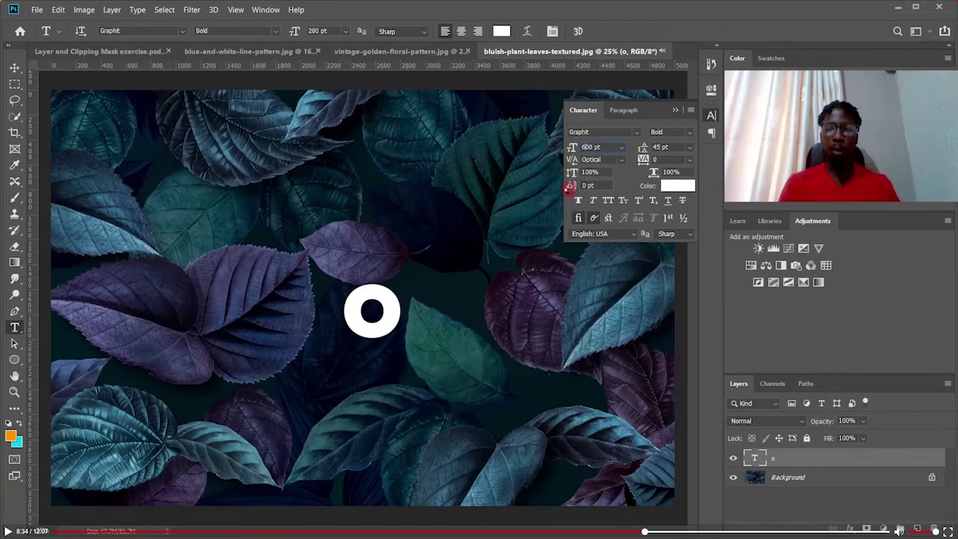
pyautogui.click(623, 148)
pyautogui.click(585, 146)
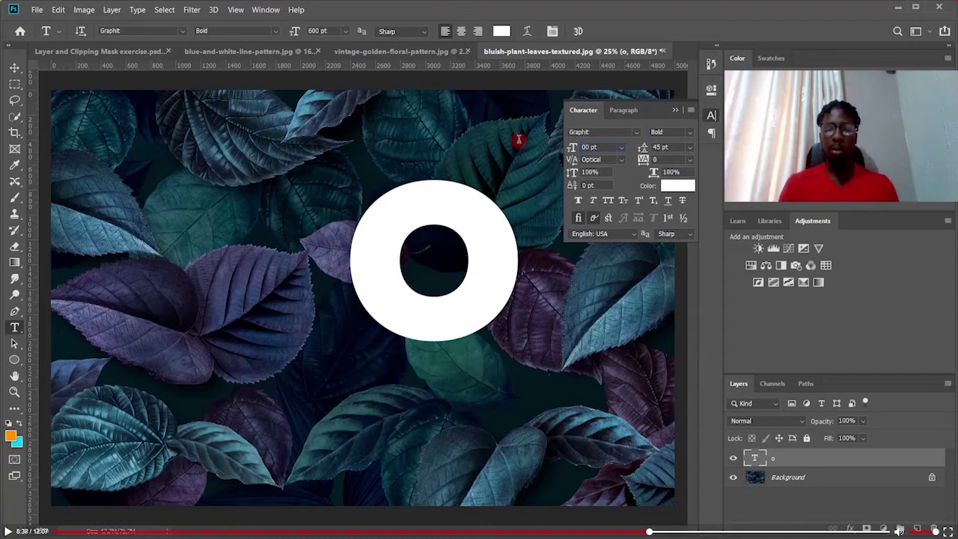
pyautogui.press('Return')
# Step: Centre the letter o horizontally and vertically on the Background layer
pyautogui.press('v')
pyautogui.moveTo(471, 203); pyautogui.dragTo(398, 311)
pyautogui.keyDown('shift'); pyautogui.click(813, 480); pyautogui.keyUp('shift')
pyautogui.click(287, 32)
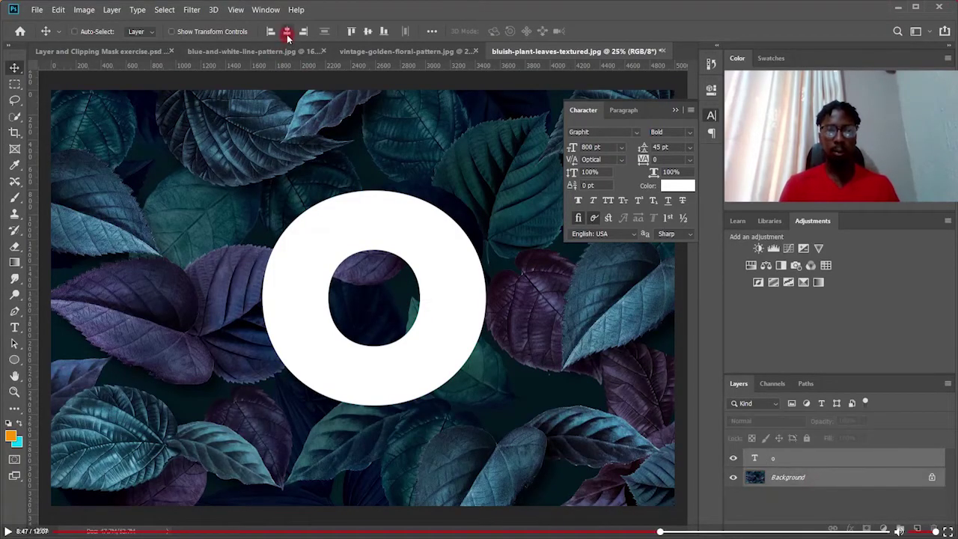
pyautogui.click(368, 32)
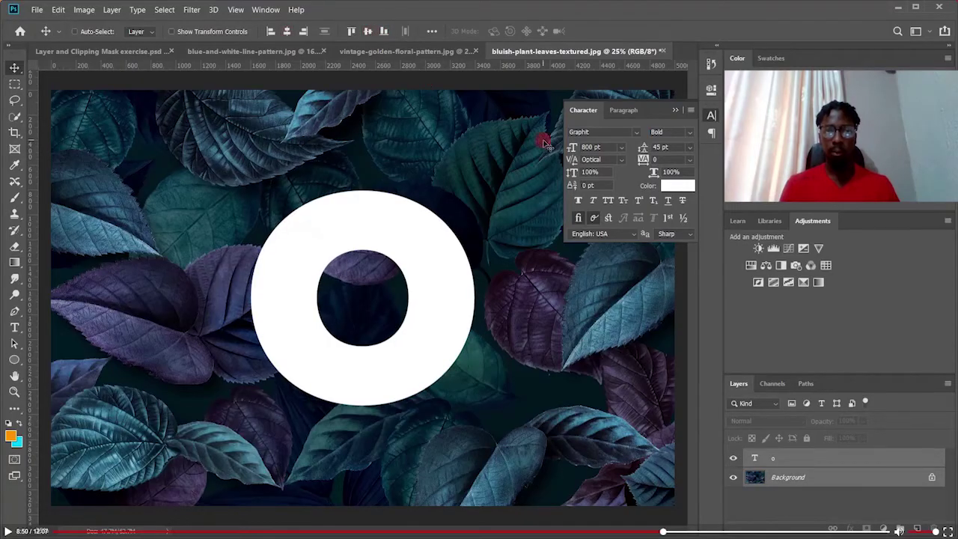
# Step: Hide the o text layer
pyautogui.click(783, 458)
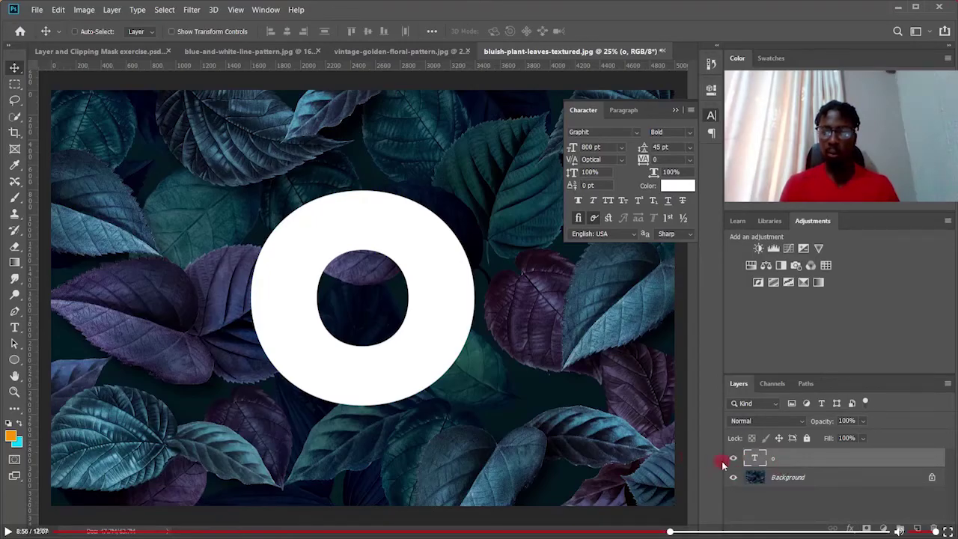
pyautogui.click(734, 458)
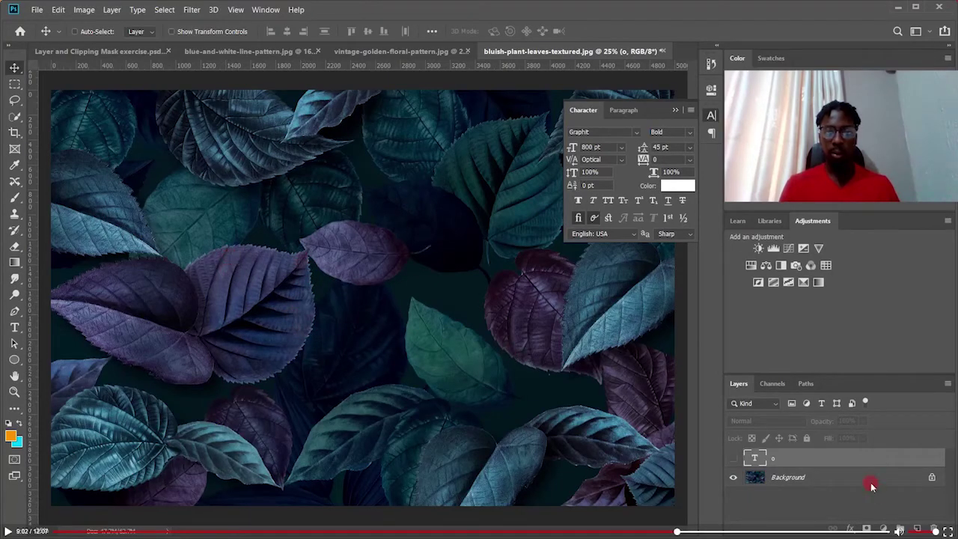
# Step: Try to move the locked Background layer
pyautogui.click(769, 478)
pyautogui.moveTo(273, 288); pyautogui.dragTo(397, 351)
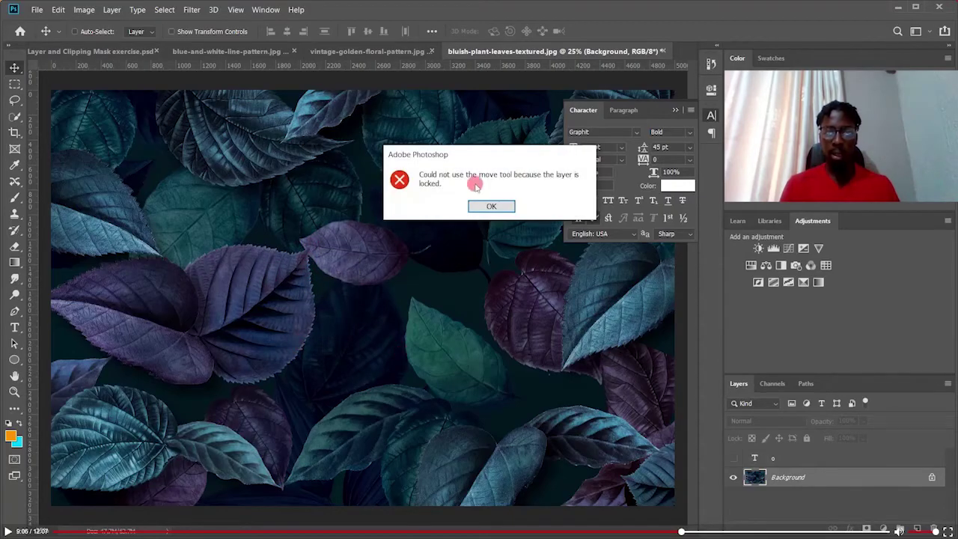
pyautogui.press('Return')
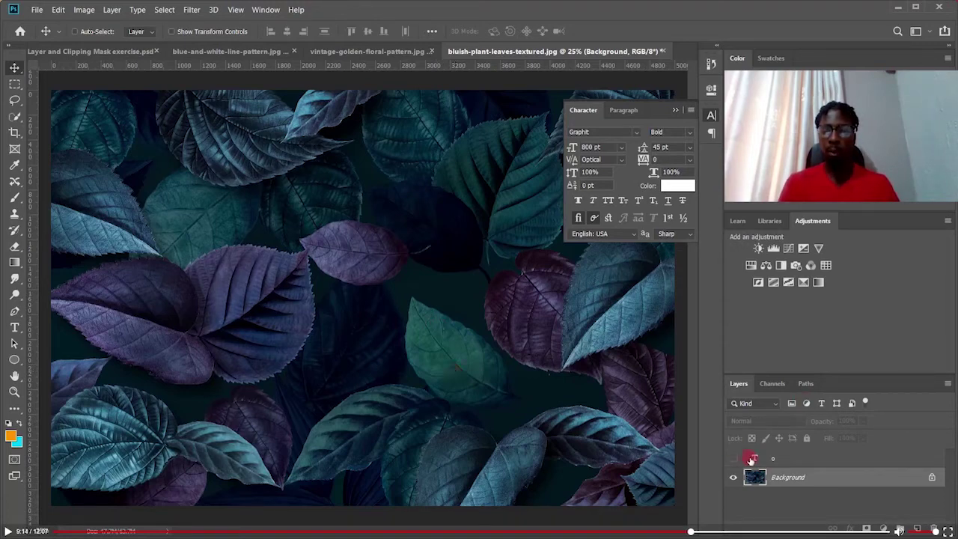
# Step: Unlock the Background leaves layer and duplicate it
pyautogui.hotkey('ctrl', '+')
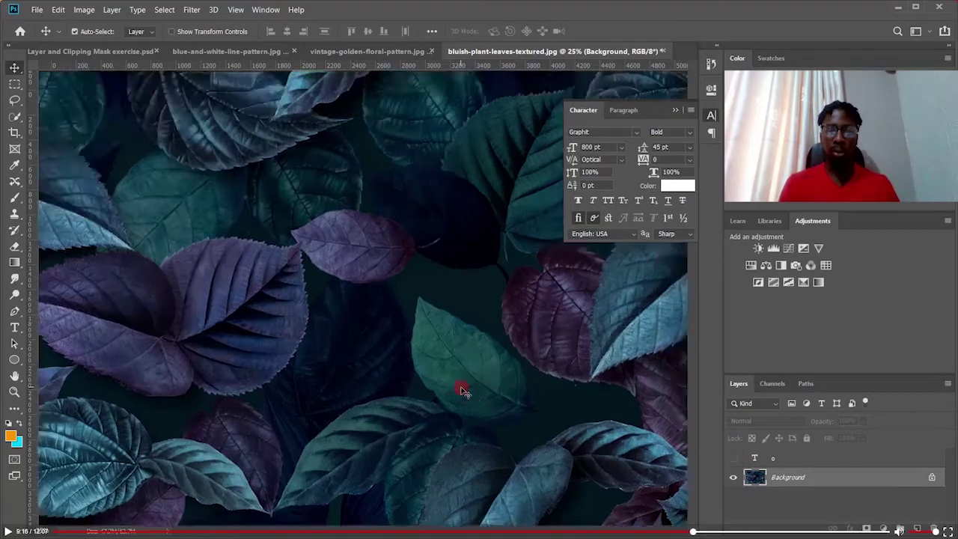
pyautogui.click(932, 477)
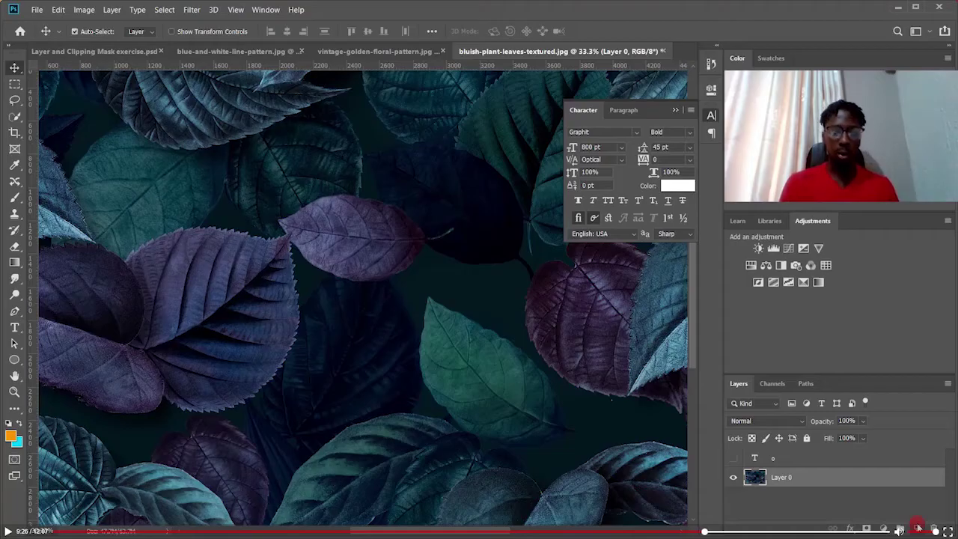
pyautogui.hotkey('ctrl', 'j')
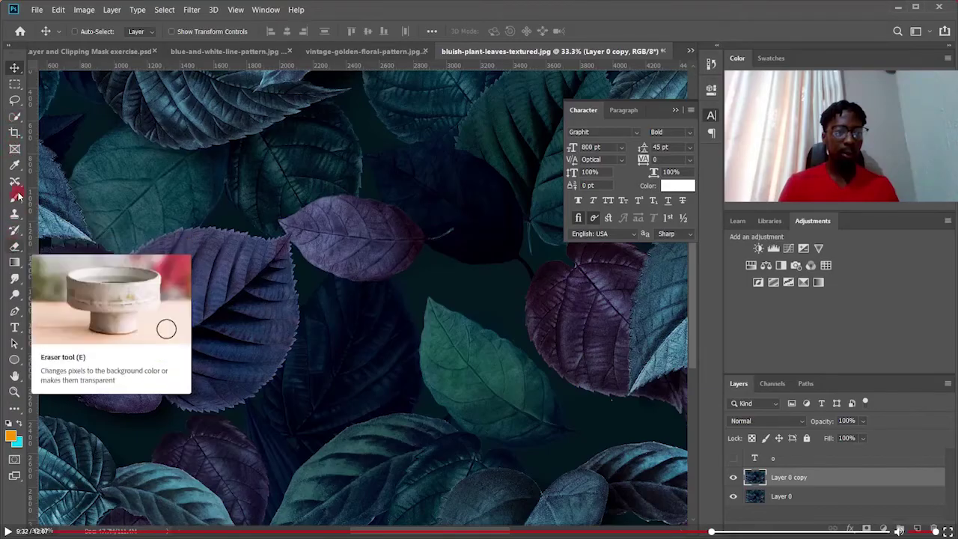
# Step: Select the large purple leaf near the letter's position on Layer 0 copy with the Quick Selection tool
pyautogui.click(15, 116)
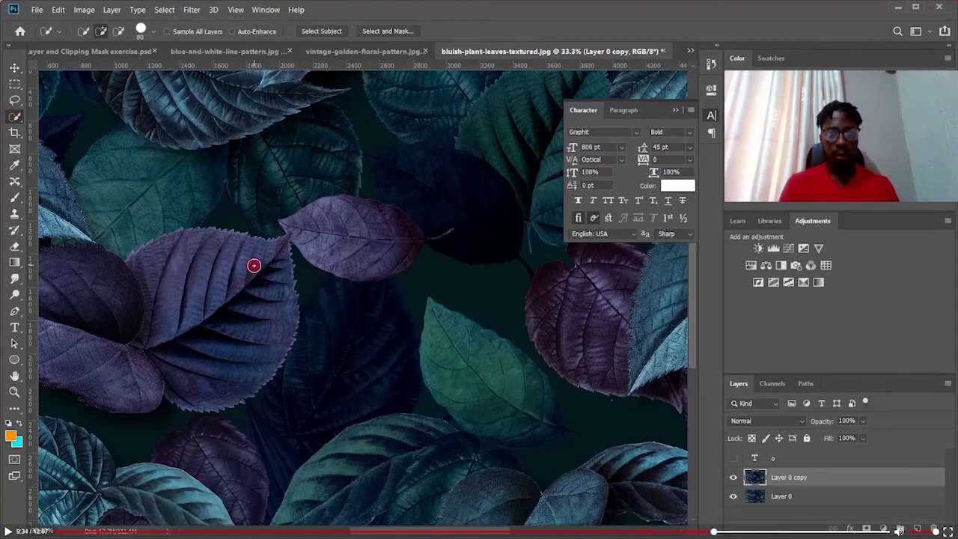
pyautogui.moveTo(220, 327)
pyautogui.mouseDown()
pyautogui.moveTo(279, 266)
pyautogui.moveTo(258, 361)
pyautogui.moveTo(229, 368)
pyautogui.moveTo(276, 292)
pyautogui.moveTo(274, 277)
pyautogui.moveTo(277, 311)
pyautogui.moveTo(261, 357)
pyautogui.moveTo(205, 376)
pyautogui.mouseUp()
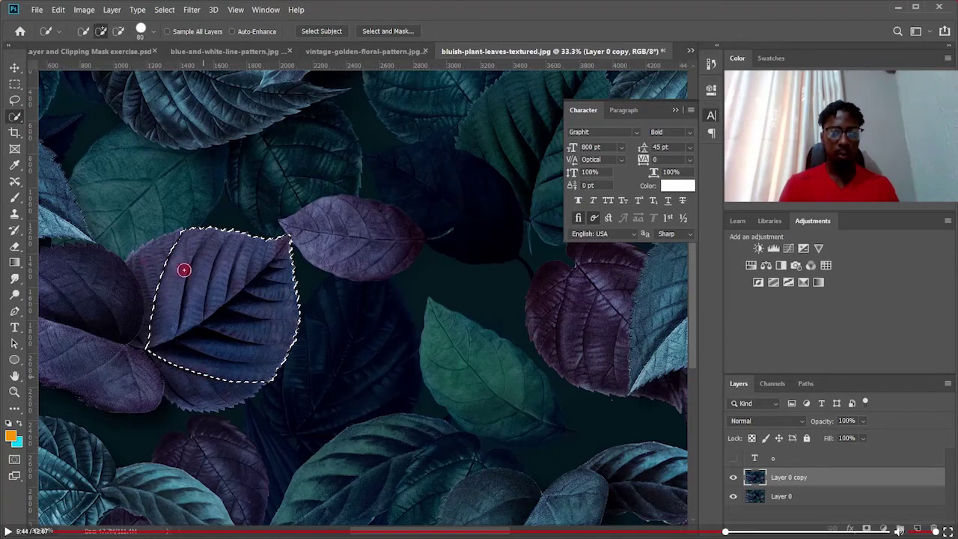
pyautogui.click(168, 253)
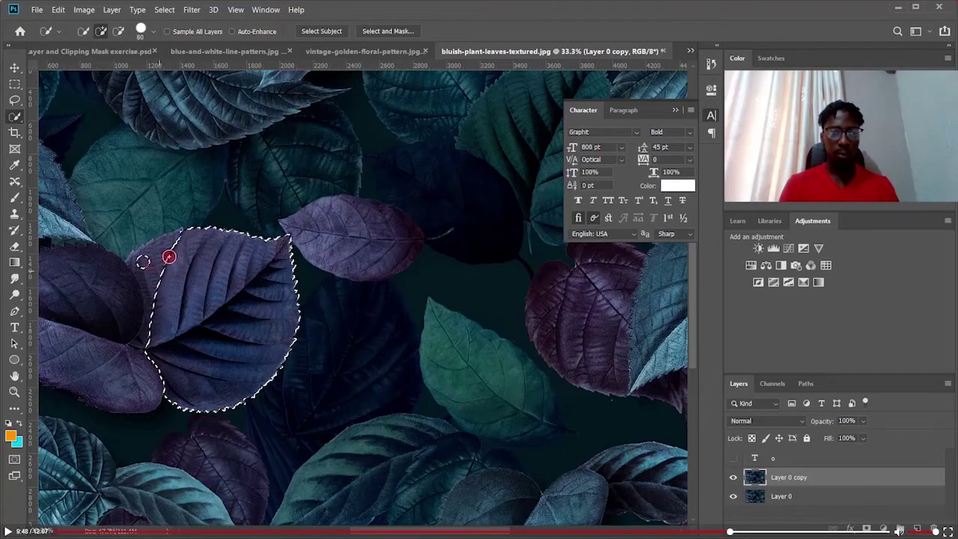
pyautogui.click(161, 286)
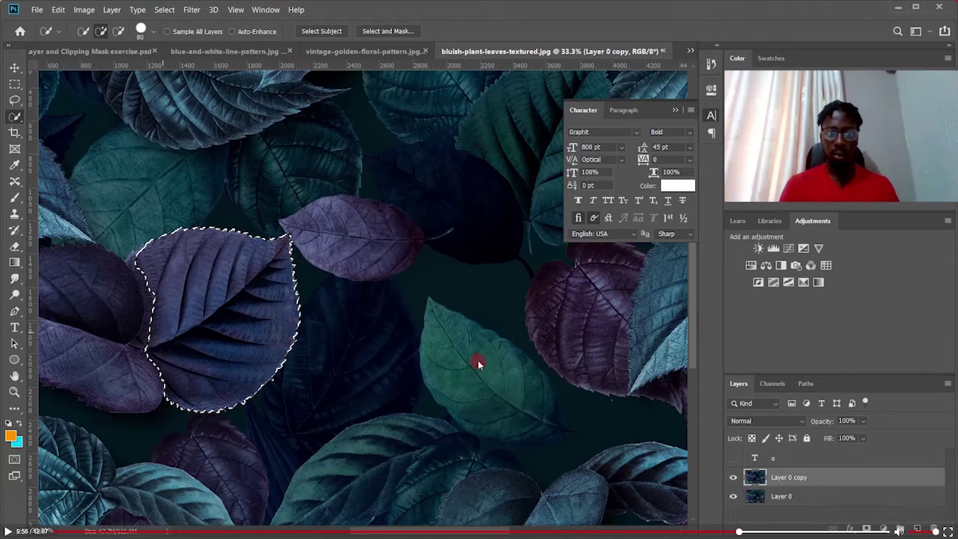
pyautogui.hotkey('ctrl', 'z')
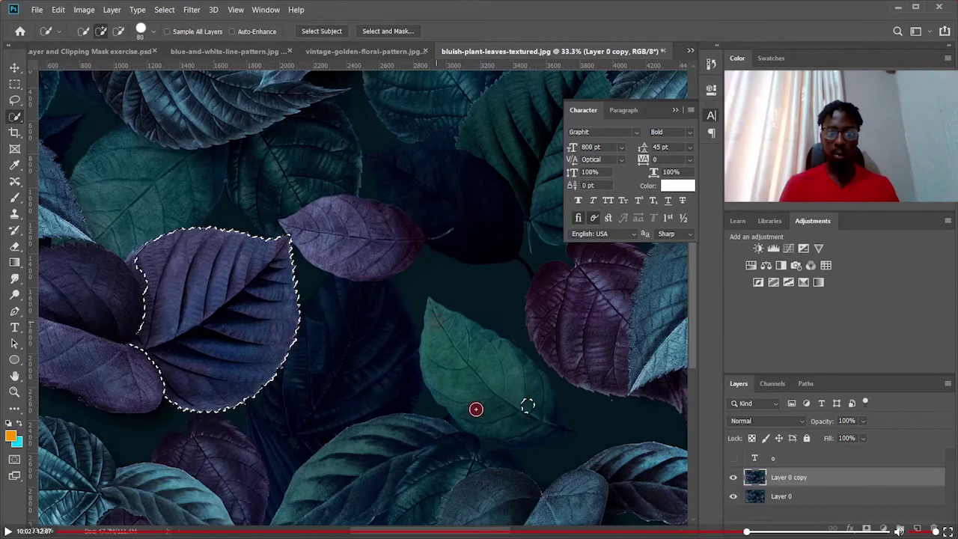
# Step: Add the whole green leaf, including its lower tip, to the selection
pyautogui.moveTo(527, 405); pyautogui.dragTo(443, 316)
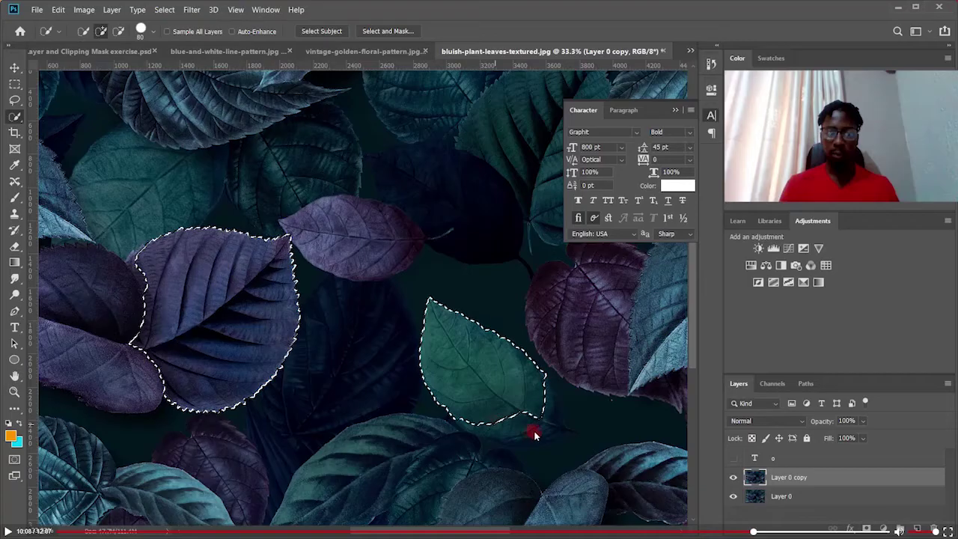
pyautogui.moveTo(543, 421); pyautogui.dragTo(501, 406)
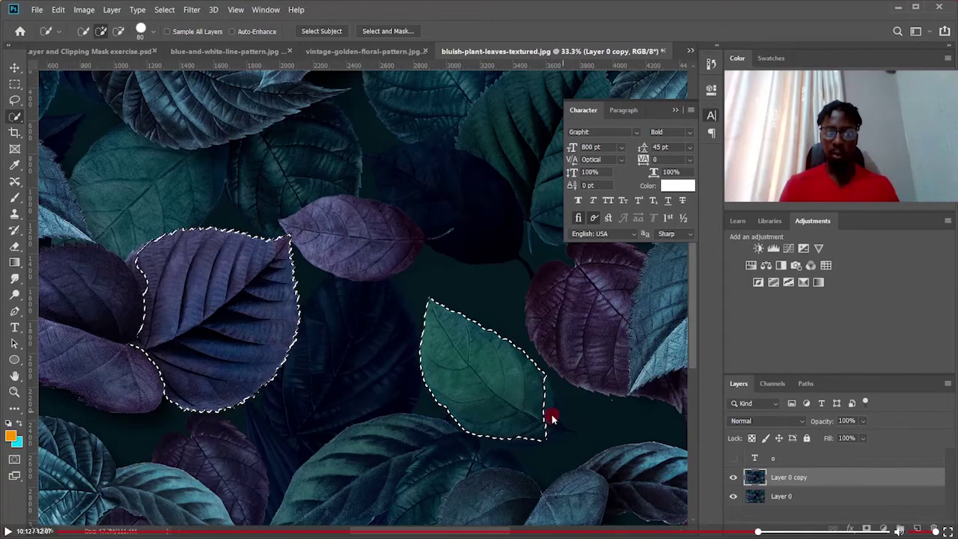
pyautogui.moveTo(554, 409); pyautogui.dragTo(551, 411)
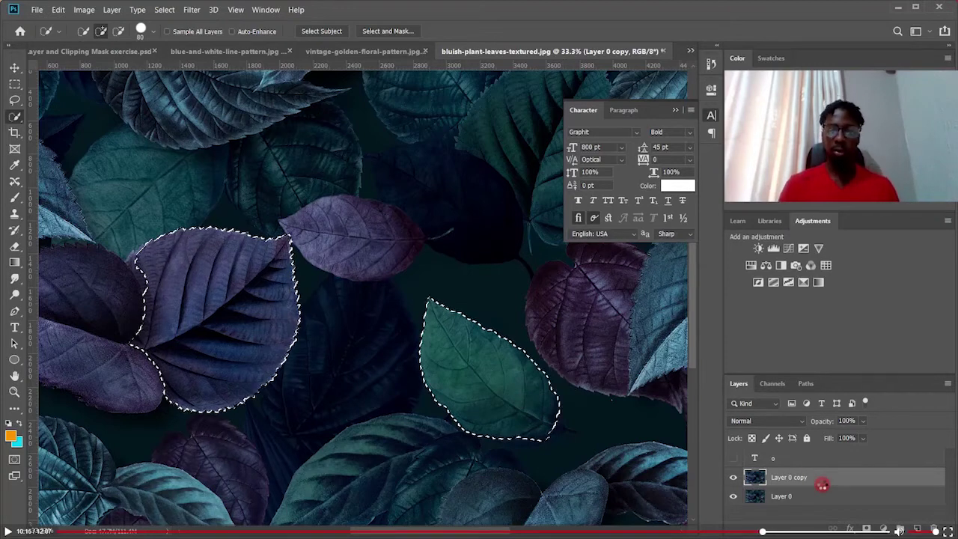
# Step: Try copying the selected leaves to a new layer and isolating them by hiding Layer 0 copy and Layer 0
pyautogui.hotkey('ctrl', 'j')
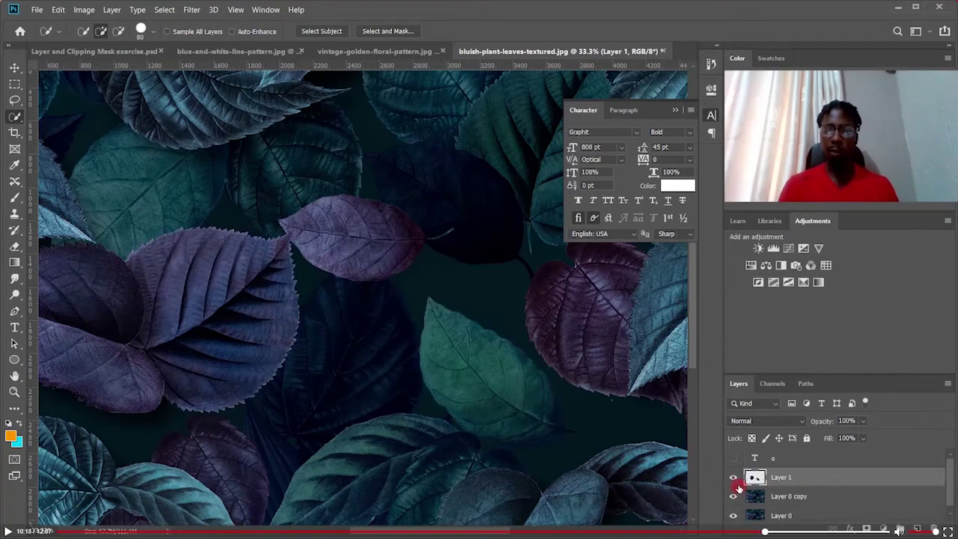
pyautogui.click(734, 497)
pyautogui.click(733, 516)
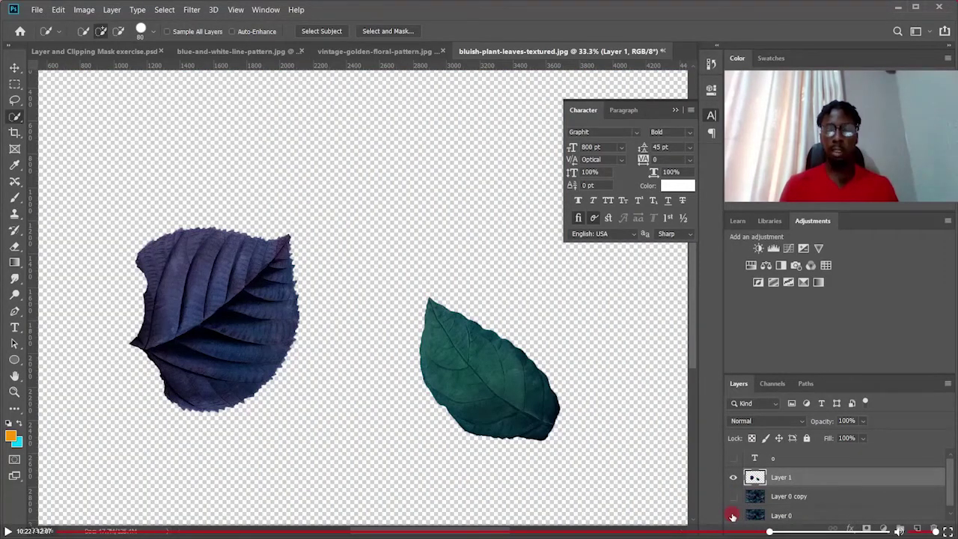
pyautogui.click(733, 516)
pyautogui.hotkey('ctrl', 'z')
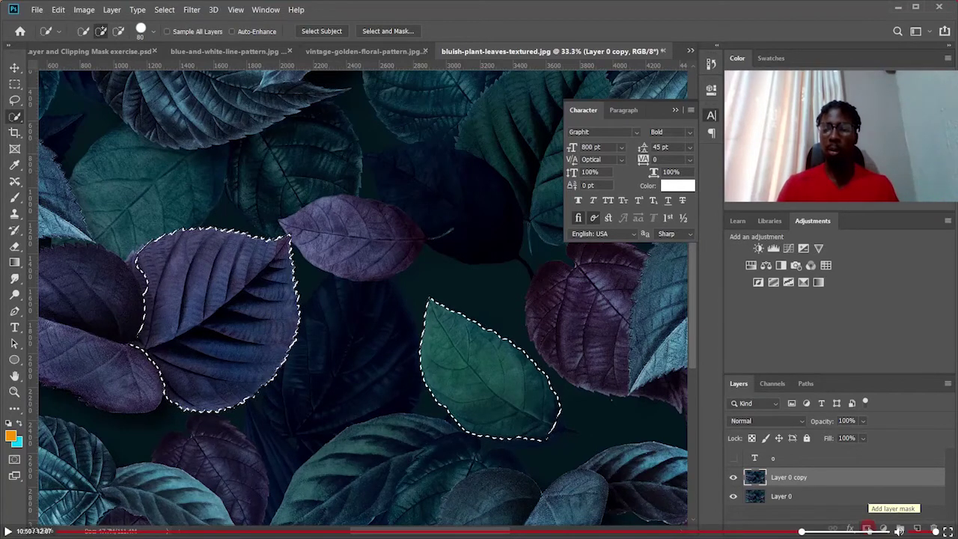
# Step: Mask Layer 0 copy to the two selected leaves and stack it above the o text layer, made visible again
pyautogui.click(867, 528)
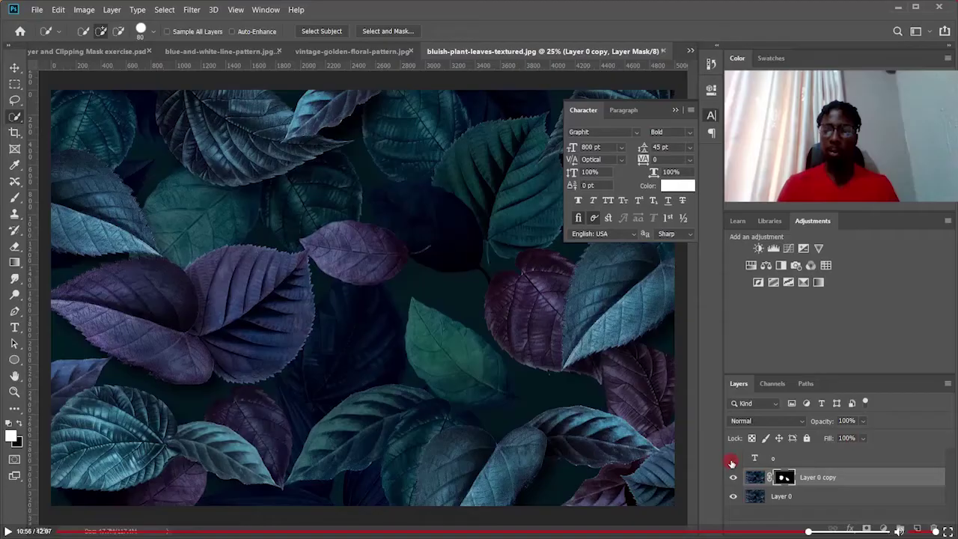
pyautogui.click(733, 459)
pyautogui.moveTo(835, 482); pyautogui.dragTo(832, 453)
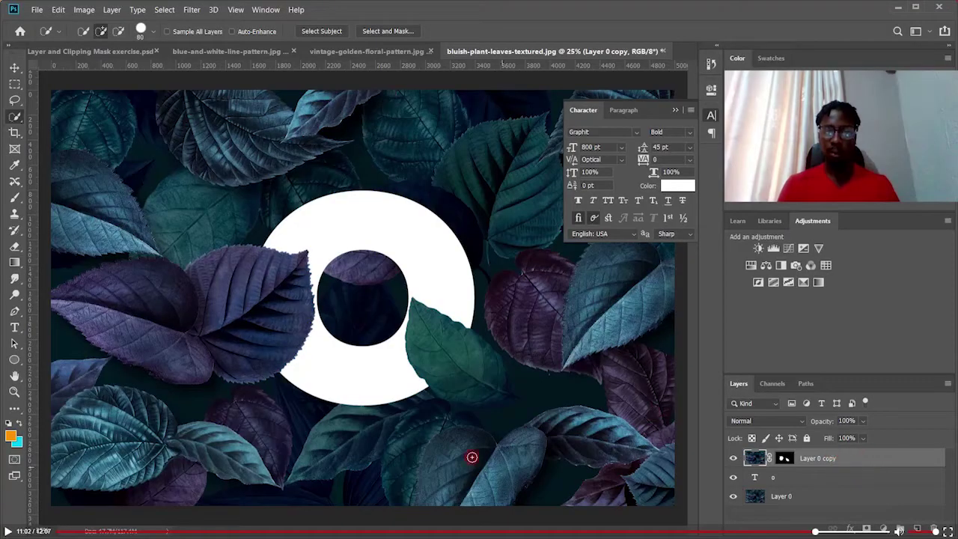
# Step: Brush with white over the letter o on Layer 0 copy's layer mask, and undo the last stroke
pyautogui.hotkey('ctrl', '-')
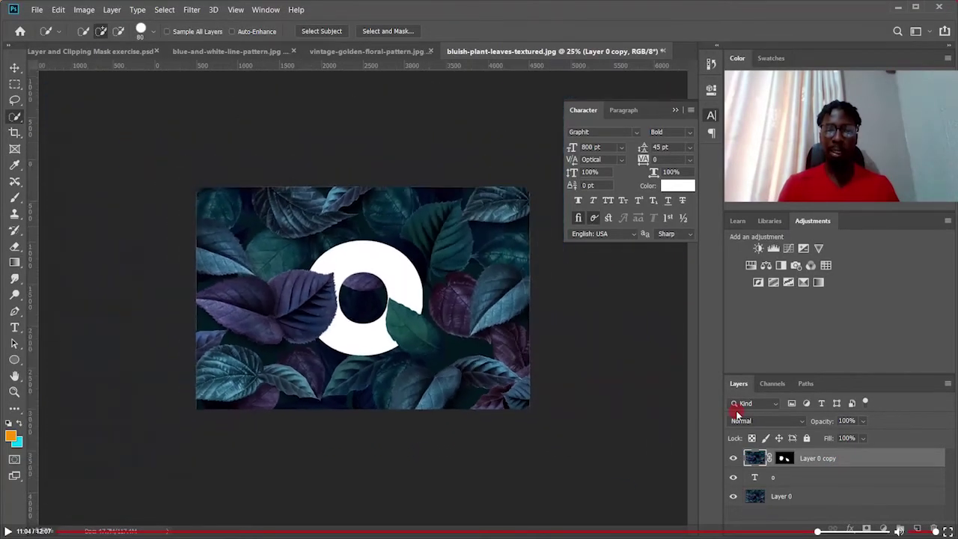
pyautogui.hotkey('ctrl', '-')
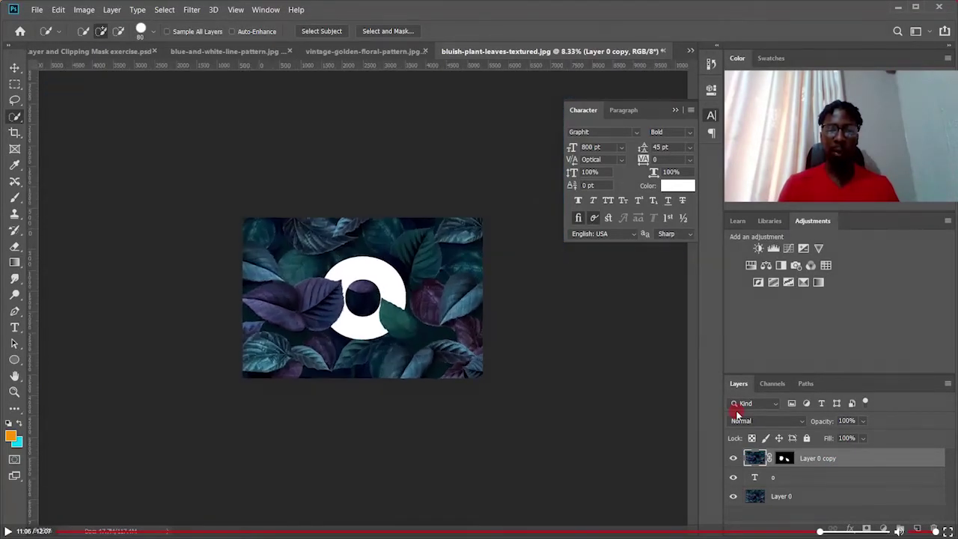
pyautogui.hotkey('ctrl', '+')
pyautogui.hotkey('ctrl', '+')
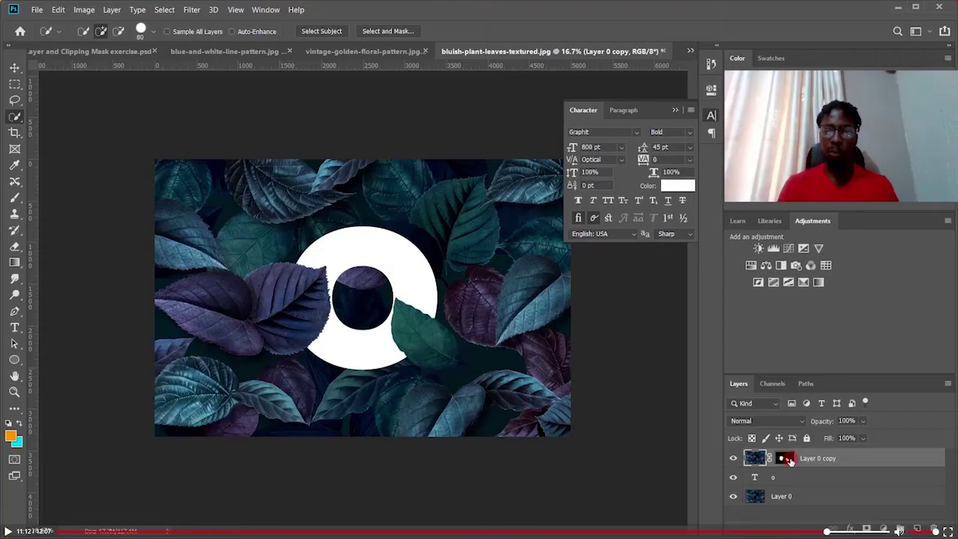
pyautogui.click(784, 458)
pyautogui.press('b')
pyautogui.press('d')
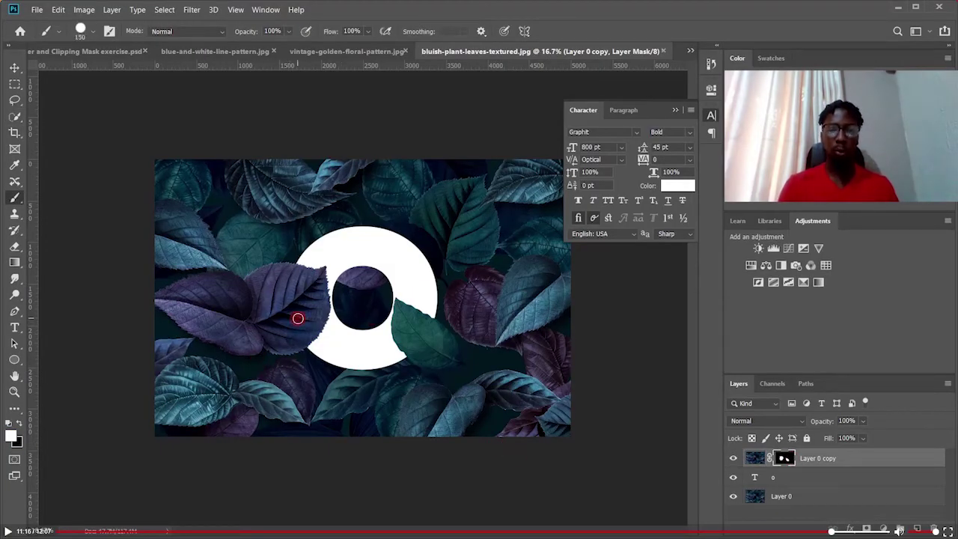
pyautogui.click(364, 289)
pyautogui.moveTo(406, 240)
pyautogui.mouseDown()
pyautogui.moveTo(439, 261)
pyautogui.moveTo(436, 290)
pyautogui.moveTo(449, 310)
pyautogui.moveTo(385, 217)
pyautogui.moveTo(345, 223)
pyautogui.moveTo(328, 245)
pyautogui.moveTo(399, 206)
pyautogui.moveTo(329, 230)
pyautogui.moveTo(314, 248)
pyautogui.moveTo(339, 248)
pyautogui.moveTo(306, 256)
pyautogui.moveTo(375, 235)
pyautogui.moveTo(353, 228)
pyautogui.moveTo(388, 227)
pyautogui.moveTo(359, 238)
pyautogui.mouseUp()
pyautogui.moveTo(307, 258)
pyautogui.mouseDown()
pyautogui.moveTo(372, 242)
pyautogui.moveTo(322, 261)
pyautogui.moveTo(333, 257)
pyautogui.moveTo(380, 354)
pyautogui.mouseUp()
pyautogui.moveTo(306, 348)
pyautogui.mouseDown()
pyautogui.moveTo(436, 283)
pyautogui.moveTo(399, 341)
pyautogui.moveTo(392, 235)
pyautogui.moveTo(378, 259)
pyautogui.moveTo(379, 271)
pyautogui.moveTo(420, 260)
pyautogui.moveTo(357, 252)
pyautogui.mouseUp()
pyautogui.moveTo(361, 286)
pyautogui.mouseDown()
pyautogui.moveTo(334, 259)
pyautogui.moveTo(359, 274)
pyautogui.mouseUp()
pyautogui.hotkey('ctrl', 'z')
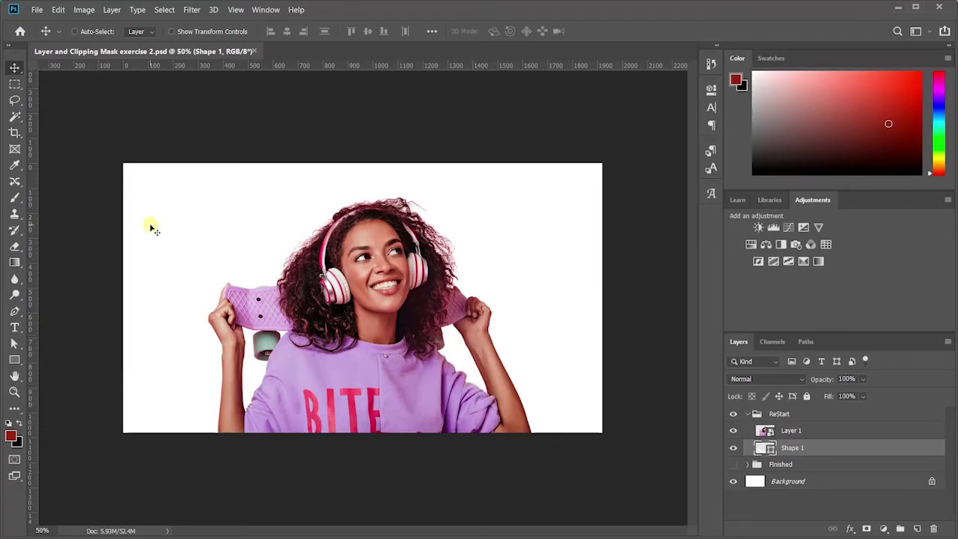
# Step: Try selecting the woman's sweatshirt and face on Layer 1 with the Magic Wand
pyautogui.click(14, 311)
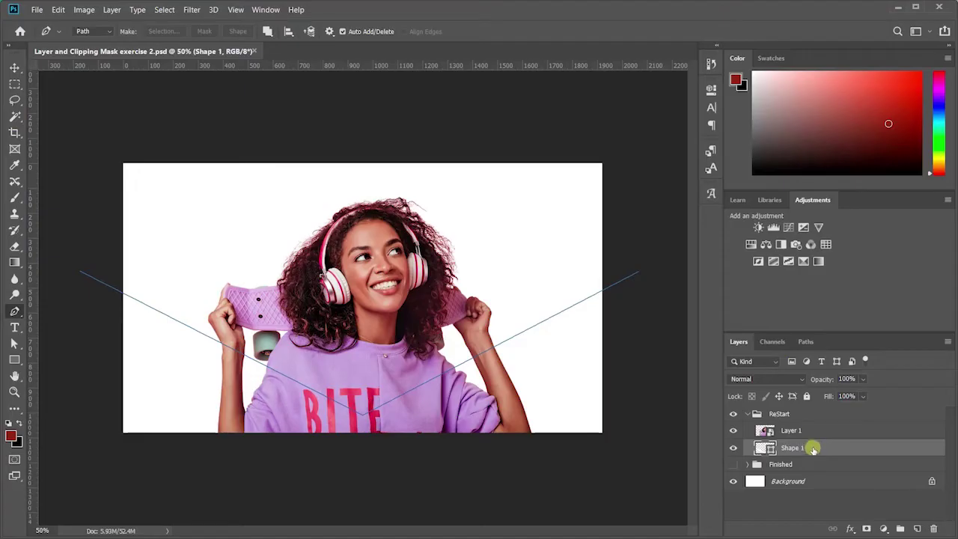
pyautogui.click(806, 433)
pyautogui.click(14, 116)
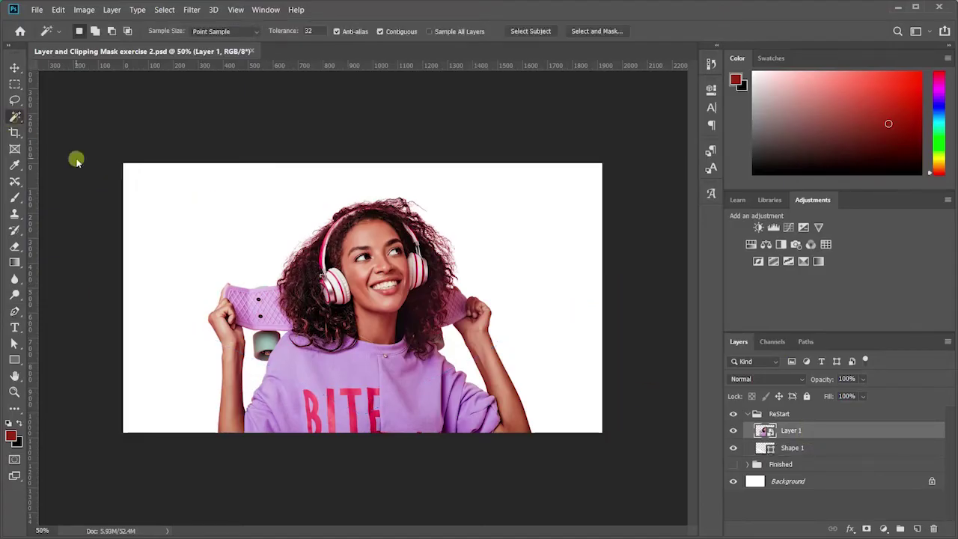
pyautogui.click(332, 384)
pyautogui.click(367, 238)
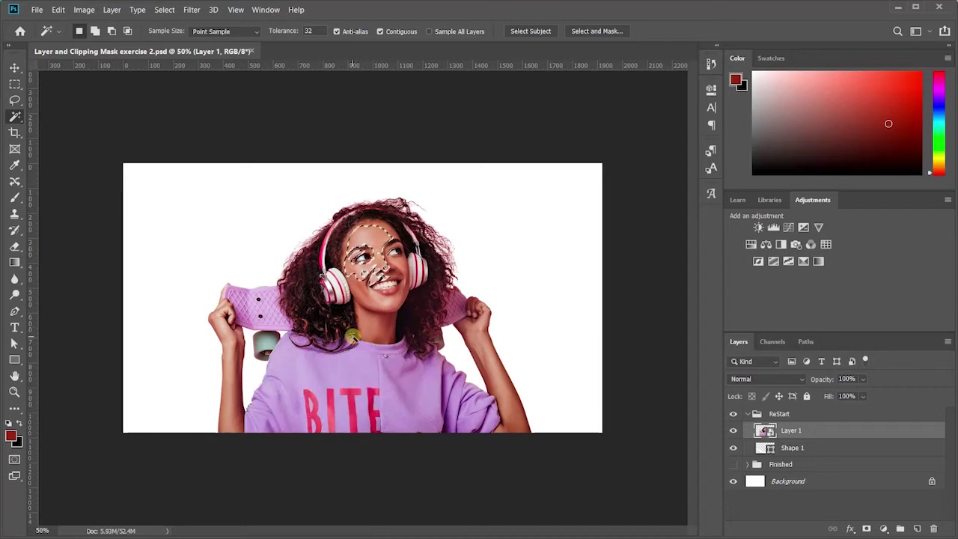
# Step: Try selecting the woman's face and hair with the Quick Selection tool
pyautogui.rightClick(14, 117)
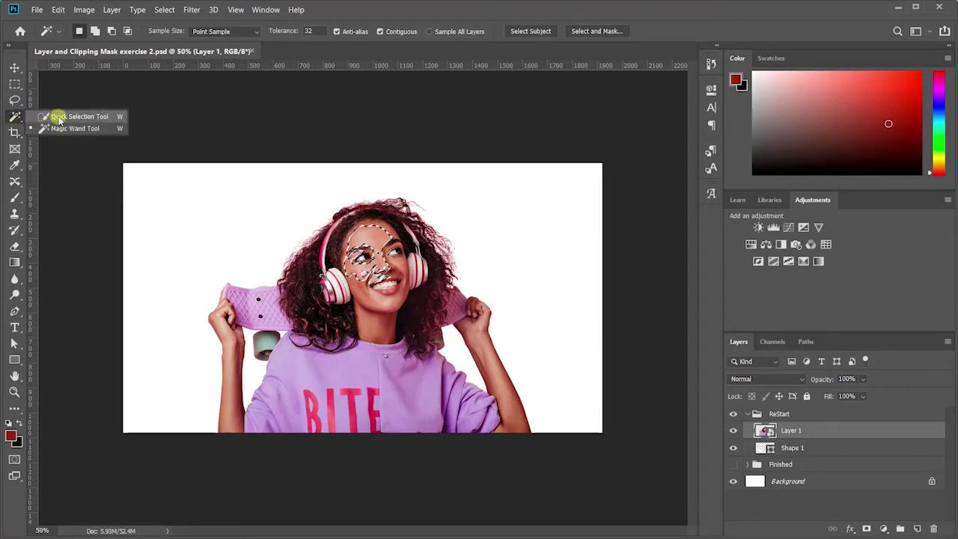
pyautogui.click(63, 120)
pyautogui.moveTo(363, 241)
pyautogui.mouseDown()
pyautogui.moveTo(370, 258)
pyautogui.moveTo(350, 335)
pyautogui.moveTo(343, 441)
pyautogui.moveTo(452, 262)
pyautogui.moveTo(452, 273)
pyautogui.mouseUp()
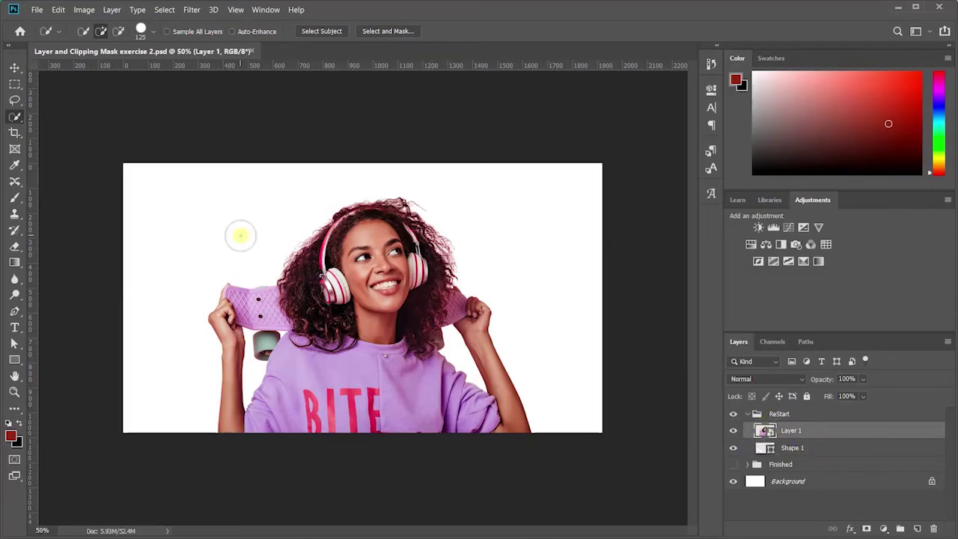
# Step: Draw a dark red rectangle about 905 by 1131 px over the canvas's left part and duplicate it
pyautogui.press('u')
pyautogui.moveTo(109, 156); pyautogui.dragTo(335, 437)
pyautogui.hotkey('ctrl', 'j')
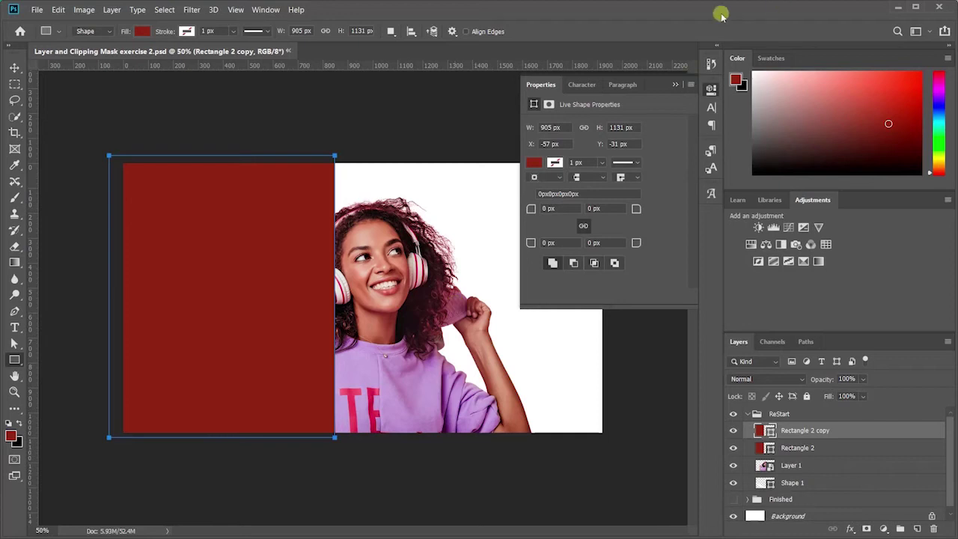
pyautogui.click(675, 87)
# Step: Place the rectangle copy beside the original and centre the pair on the canvas
pyautogui.press('v')
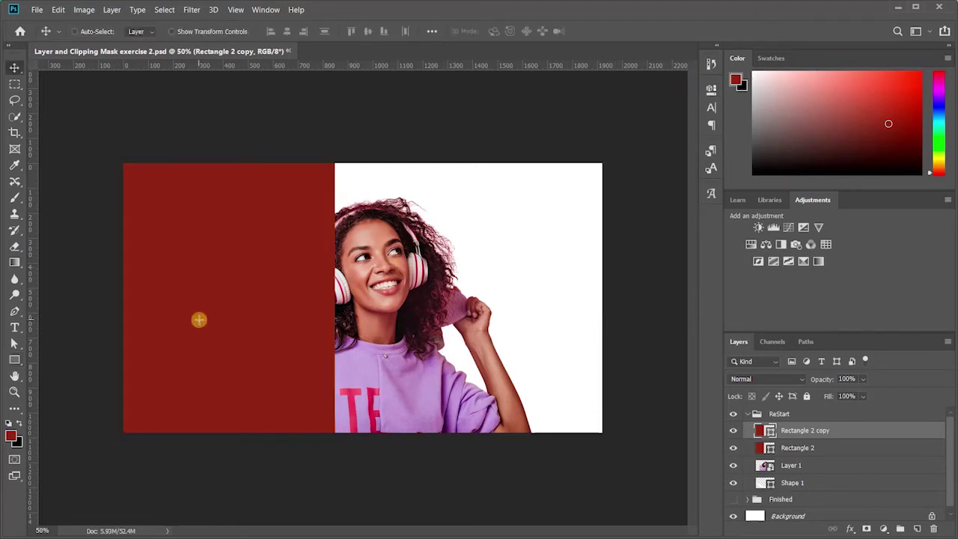
pyautogui.moveTo(163, 314); pyautogui.dragTo(382, 318)
pyautogui.keyDown('shift'); pyautogui.click(830, 448); pyautogui.keyUp('shift')
pyautogui.moveTo(448, 419); pyautogui.dragTo(424, 406)
# Step: Stretch both rectangles horizontally so that together they cover the full canvas width
pyautogui.hotkey('ctrl', 't')
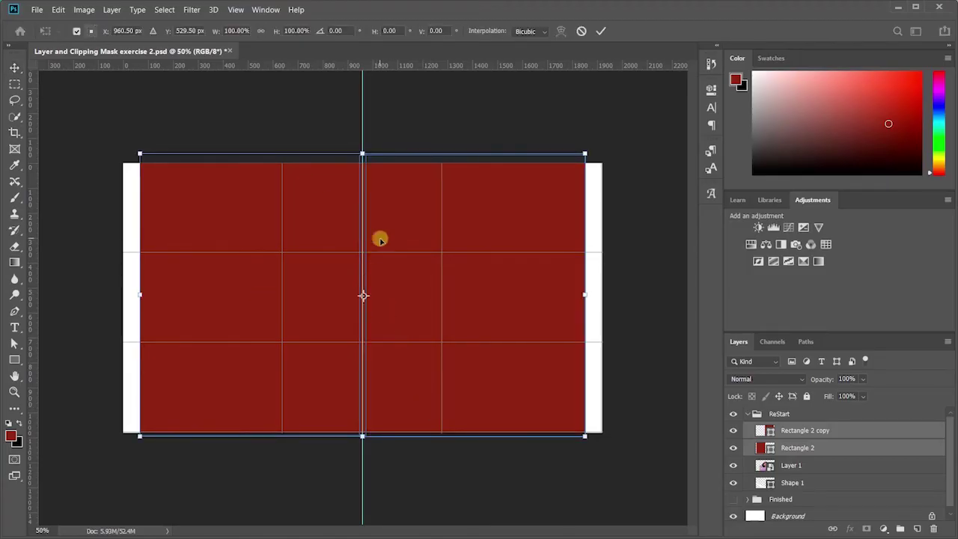
pyautogui.moveTo(215, 30); pyautogui.dragTo(224, 30)
pyautogui.press('Return')
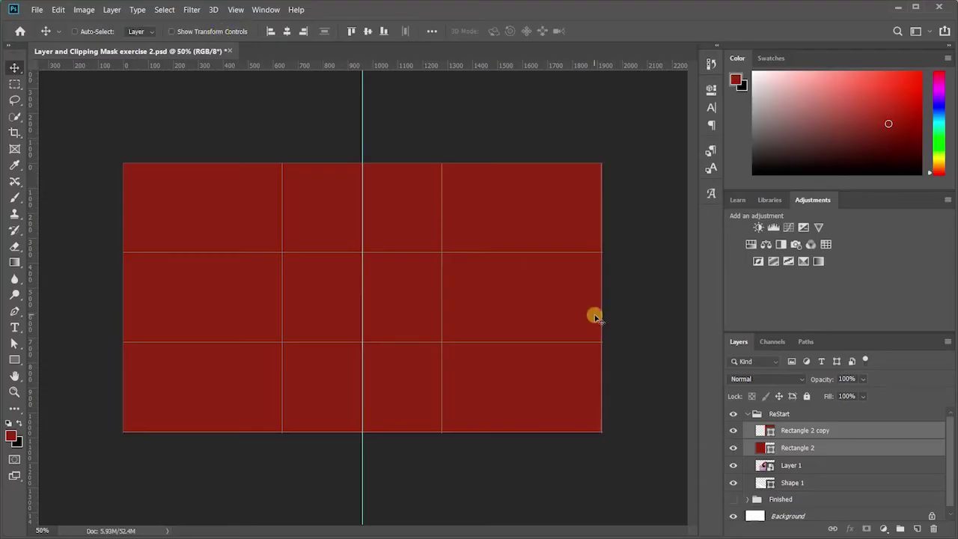
# Step: Move both rectangle layers beneath Layer 1 and above Shape 1, and hide the guides
pyautogui.moveTo(795, 462)
pyautogui.mouseDown()
pyautogui.moveTo(790, 430)
pyautogui.moveTo(795, 451)
pyautogui.mouseUp()
pyautogui.click(795, 449)
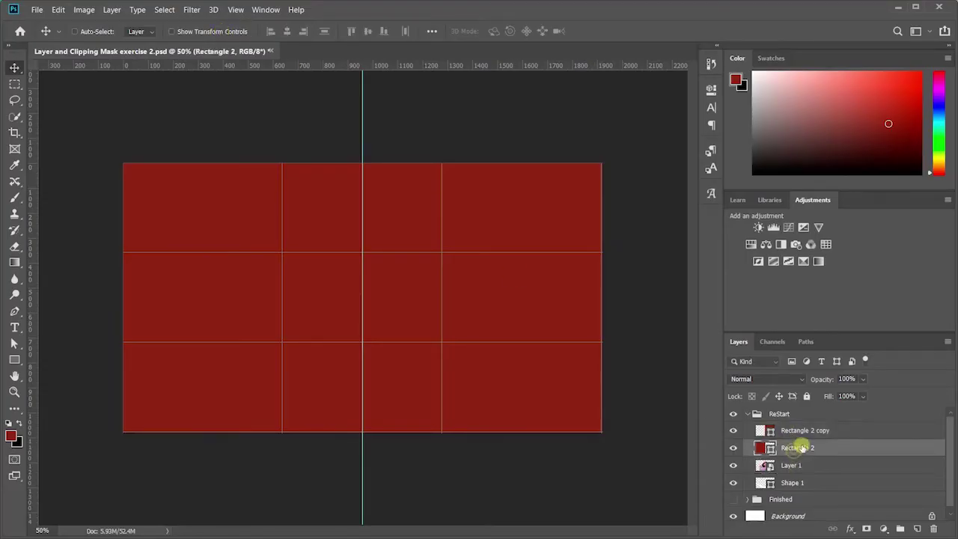
pyautogui.keyDown('shift'); pyautogui.click(808, 430); pyautogui.keyUp('shift')
pyautogui.moveTo(809, 428); pyautogui.dragTo(808, 470)
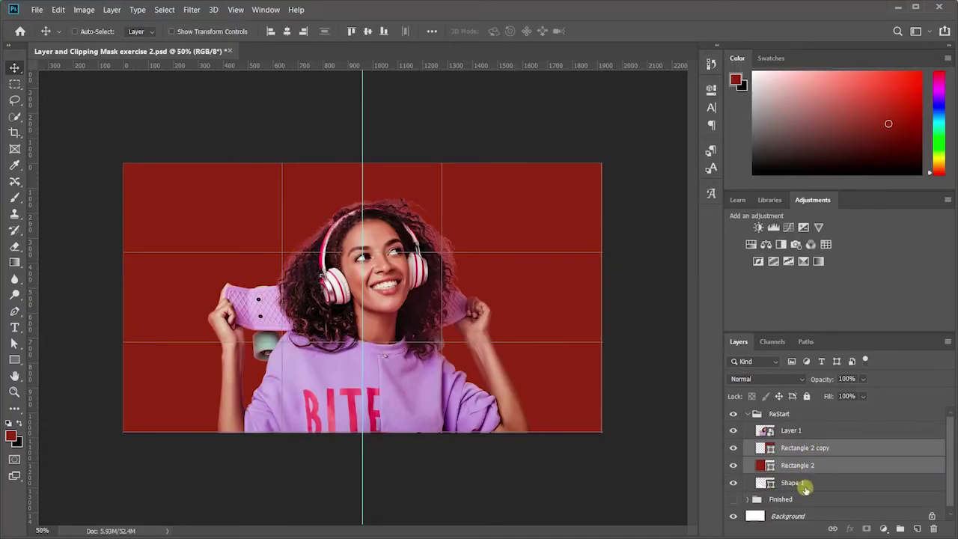
pyautogui.click(804, 485)
pyautogui.hotkey('ctrl', 'h')
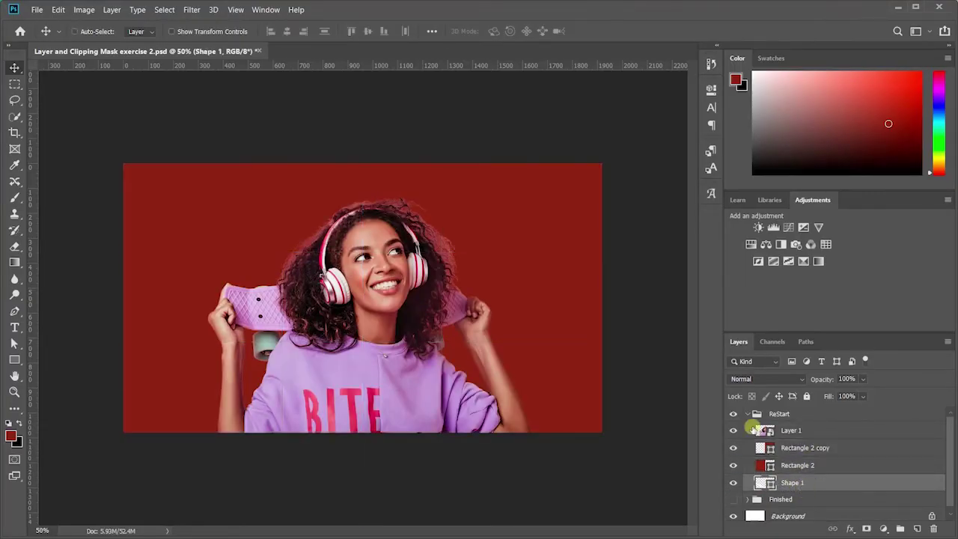
# Step: Open the image dark-cave-with-columns-rays-light-3d-illustration from the Layer & Clipping Masks folder
pyautogui.click(828, 464)
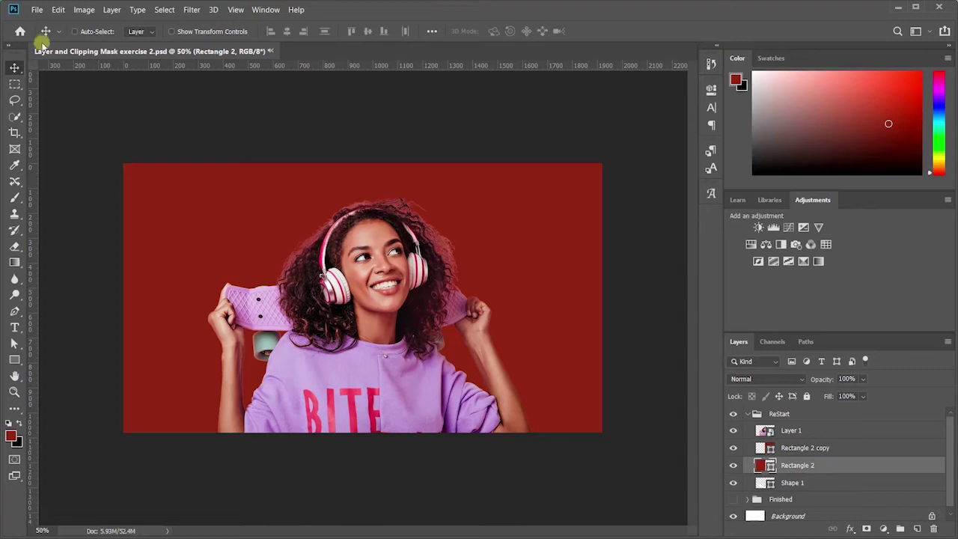
pyautogui.click(36, 10)
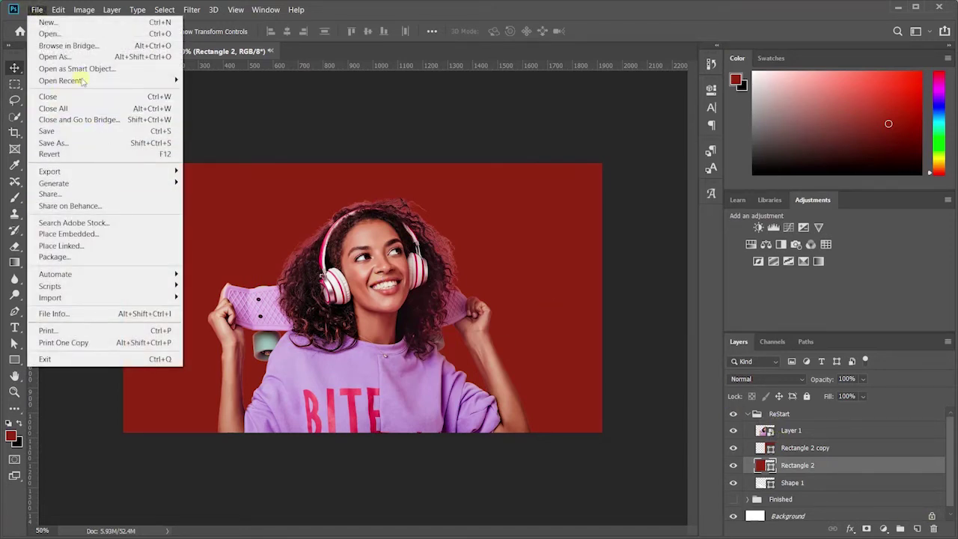
pyautogui.click(49, 34)
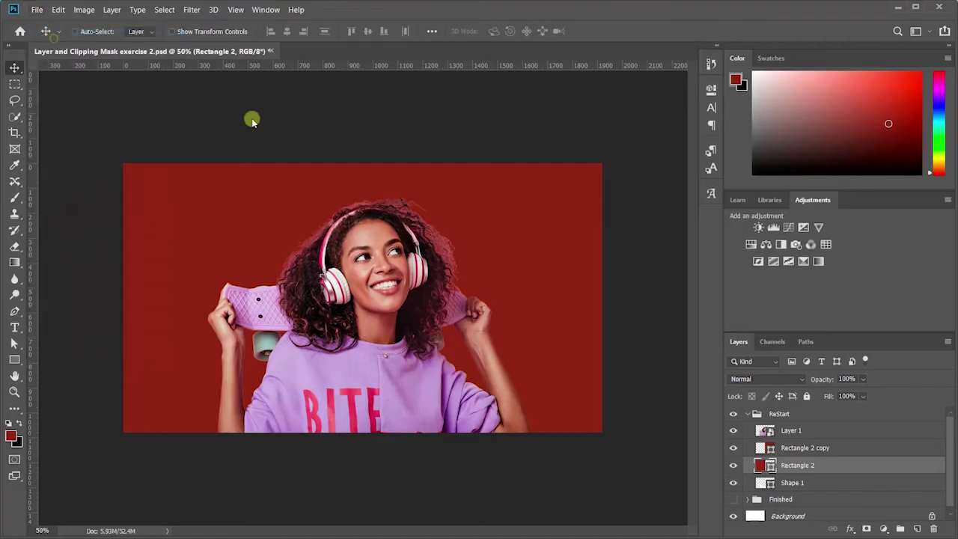
pyautogui.moveTo(473, 113); pyautogui.dragTo(469, 126)
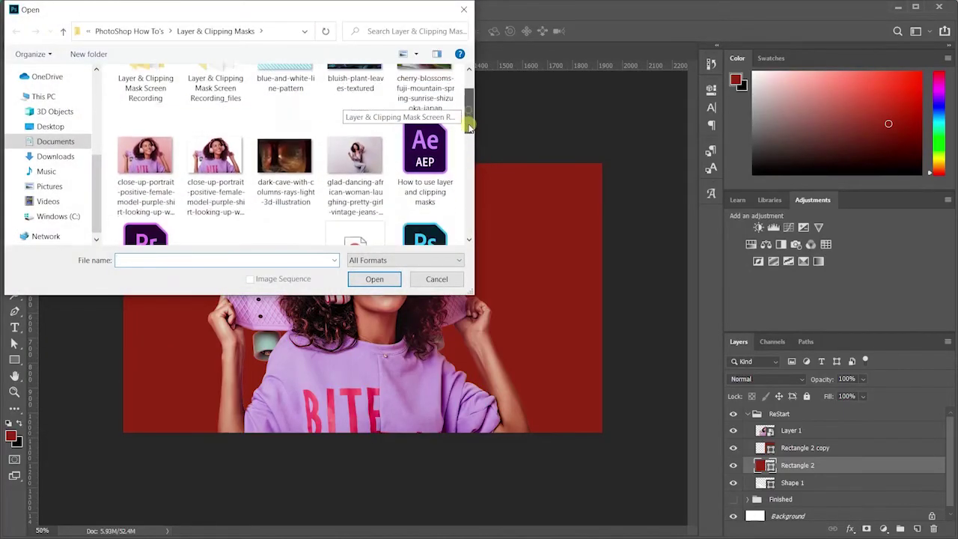
pyautogui.click(298, 178)
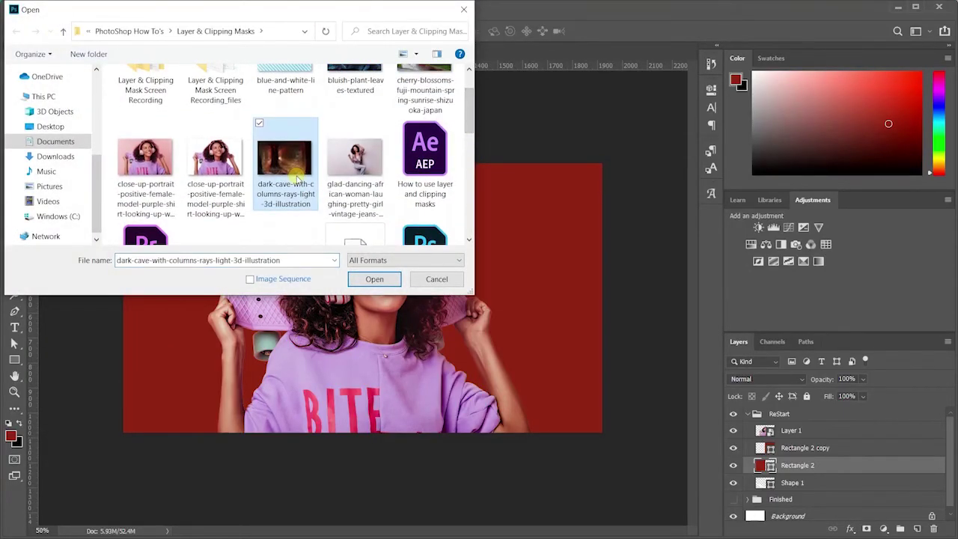
pyautogui.click(375, 279)
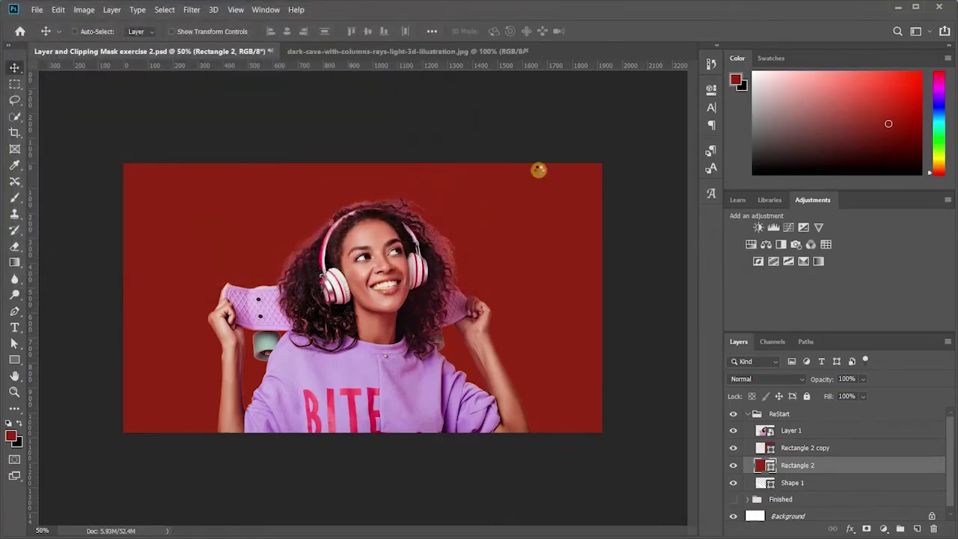
# Step: Copy the entire cave image and paste it into Layer and Clipping Mask exercise 2.psd directly above the Rectangle 2 copy layer
pyautogui.press('ctrl')
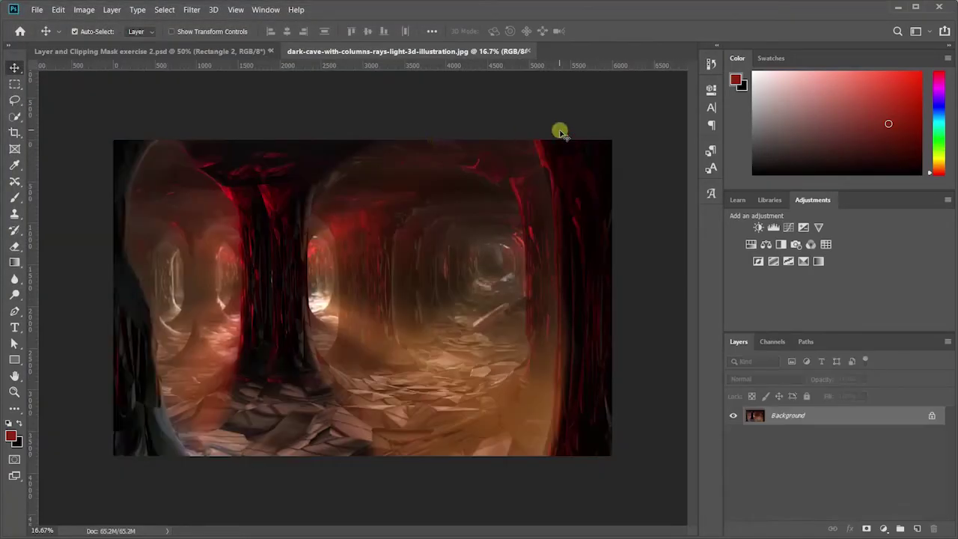
pyautogui.hotkey('ctrl', 'a')
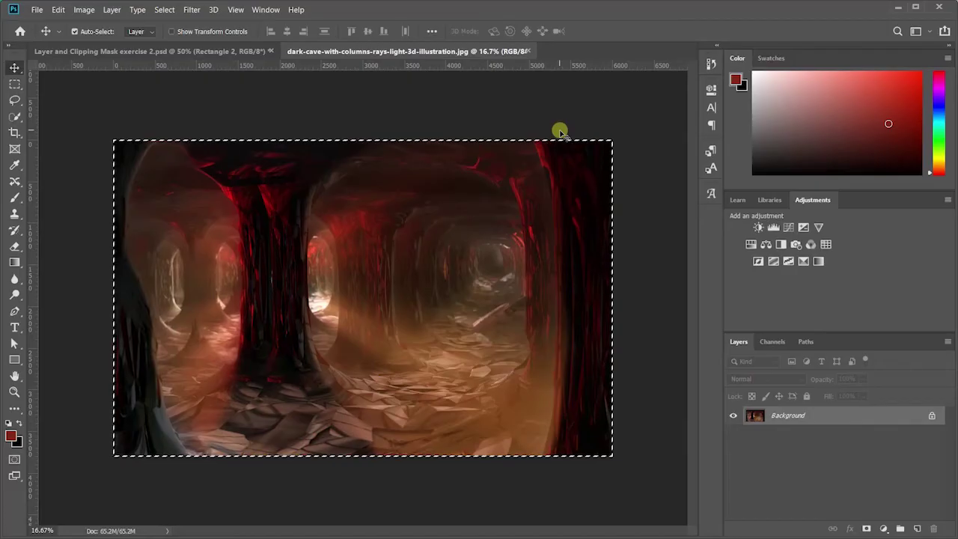
pyautogui.click(207, 54)
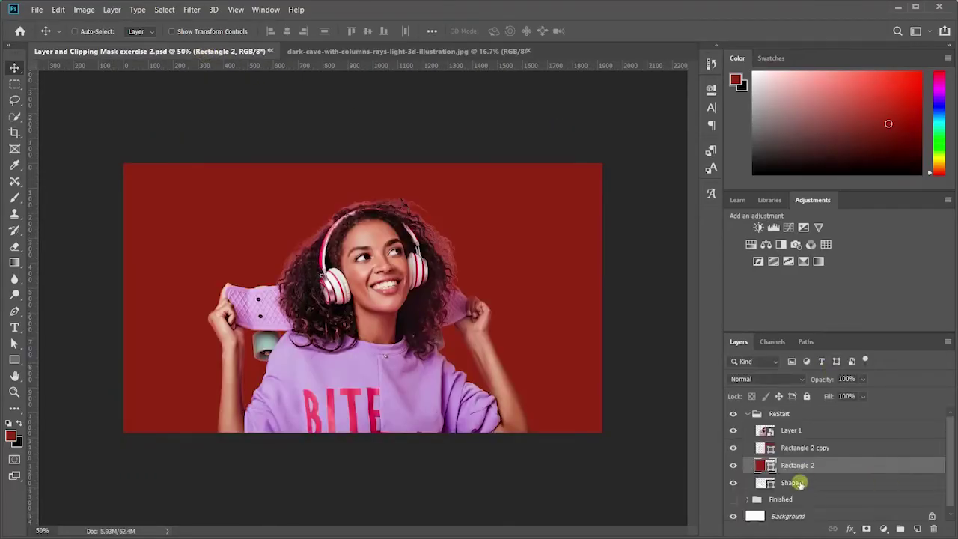
pyautogui.click(791, 446)
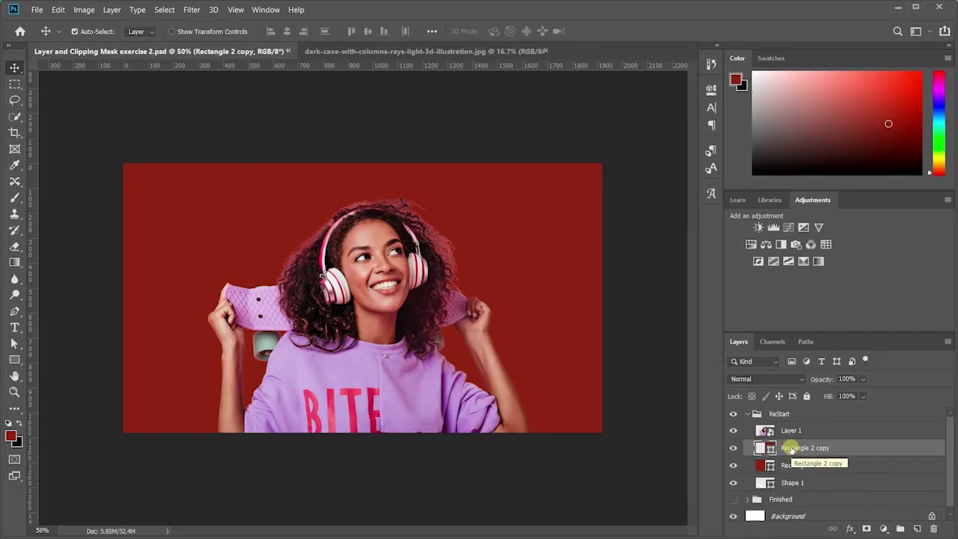
pyautogui.hotkey('ctrl', 'v')
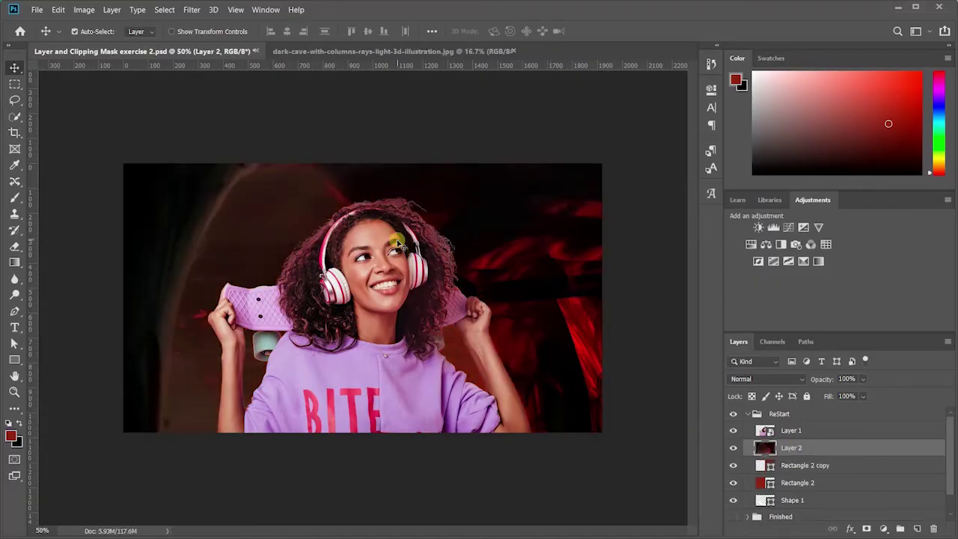
# Step: Scale the pasted cave image down so that it fits the canvas width
pyautogui.hotkey('ctrl', 't')
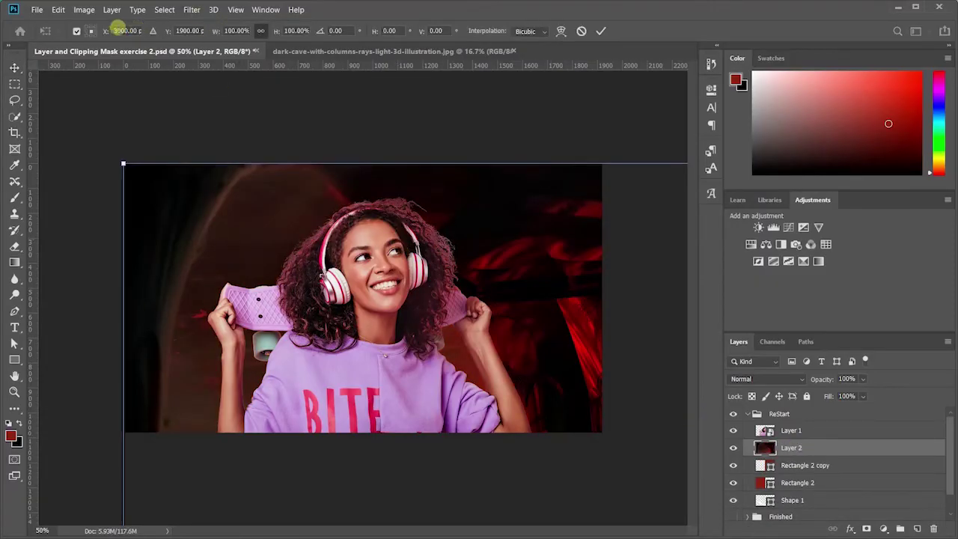
pyautogui.click(84, 28)
pyautogui.moveTo(214, 30); pyautogui.dragTo(174, 33)
pyautogui.press('Return')
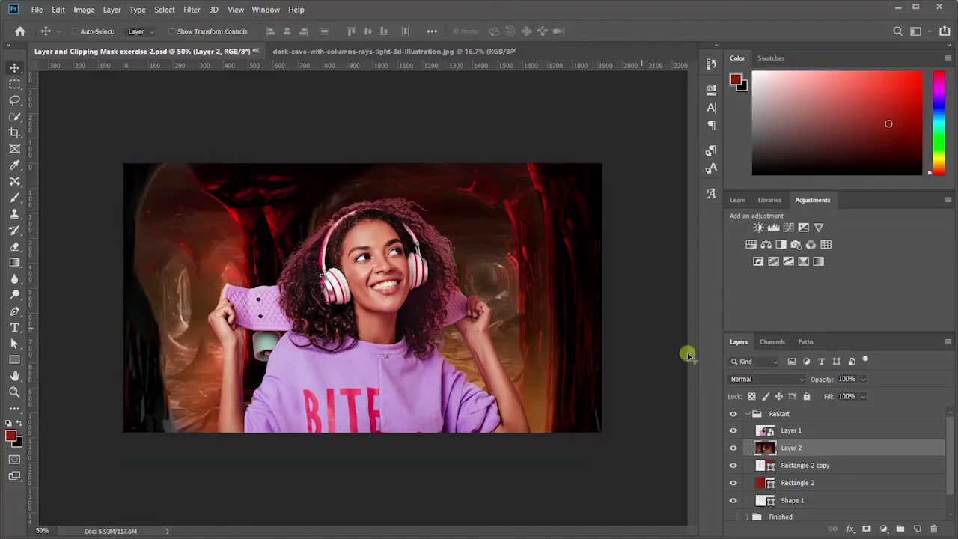
# Step: Clip the cave image to the Rectangle 2 copy layer and shift it slightly within the rectangle
pyautogui.rightClick(797, 449)
pyautogui.click(684, 228)
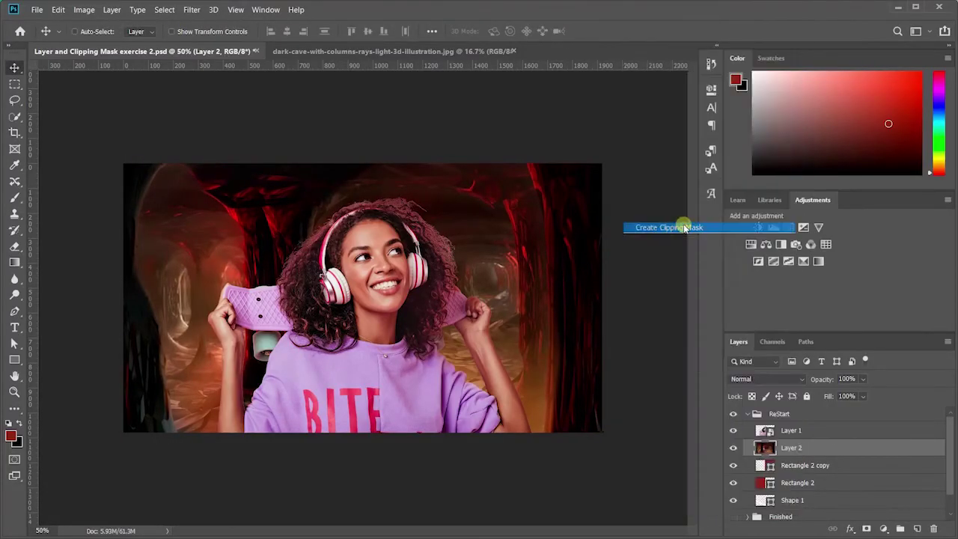
pyautogui.moveTo(567, 245); pyautogui.dragTo(586, 227)
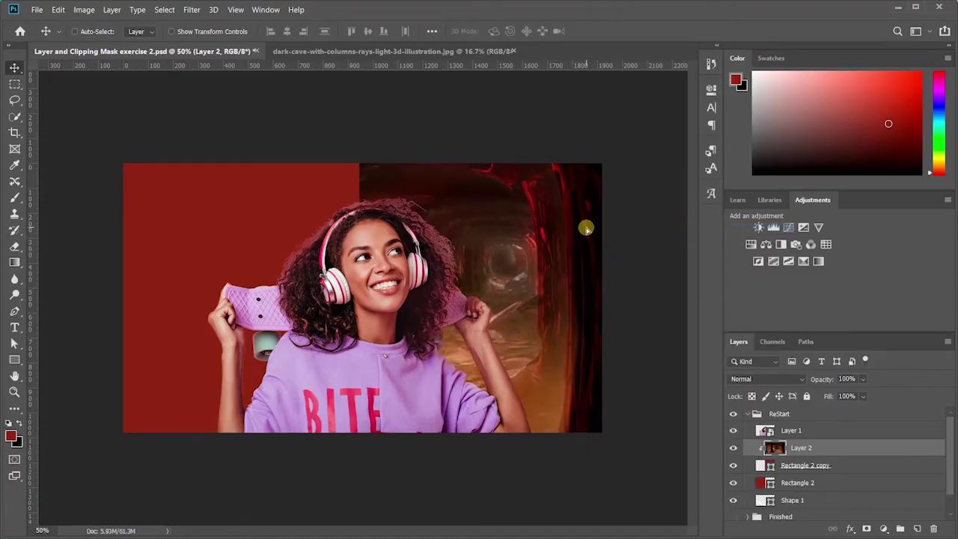
# Step: Select the Rectangle 2 layer and open the image cherry-blossoms-fuji-mountain-spring-sunrise-shizuoka-japan
pyautogui.click(812, 483)
pyautogui.click(36, 9)
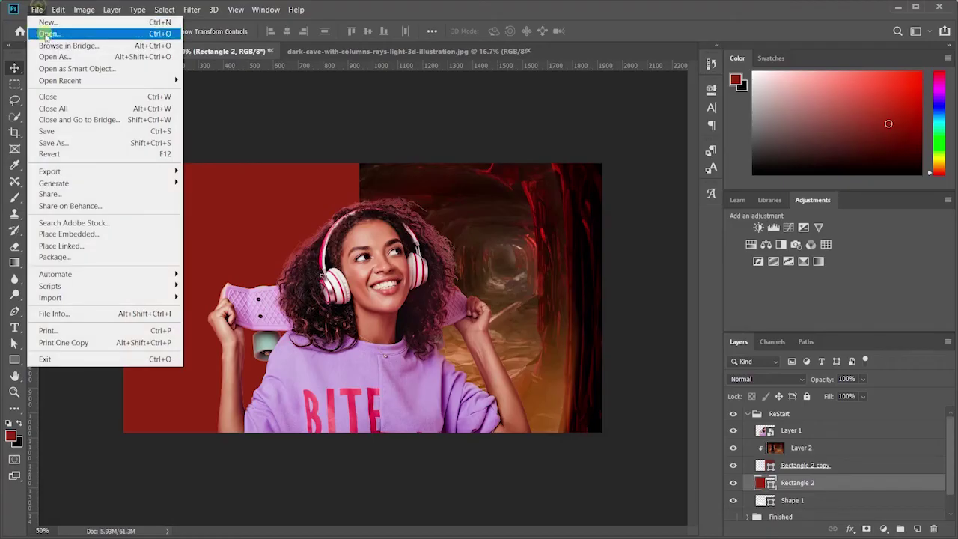
pyautogui.click(47, 34)
pyautogui.scroll(-1, 299, 150)
pyautogui.scroll(1, 299, 149)
pyautogui.click(424, 116)
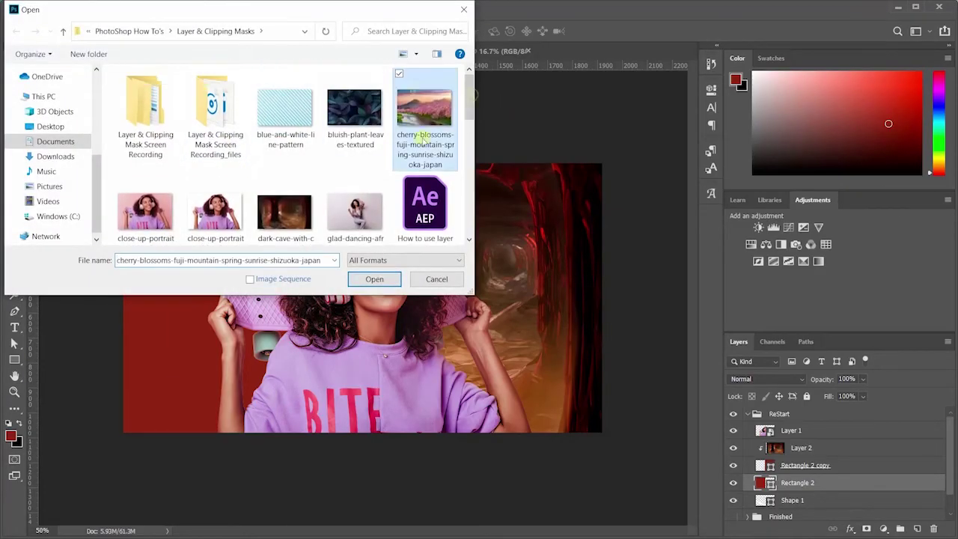
pyautogui.click(374, 278)
# Step: Copy the entire cherry blossom image and paste it above Rectangle 2 in the exercise document, accepting the colour profile conversion
pyautogui.hotkey('ctrl', 'a')
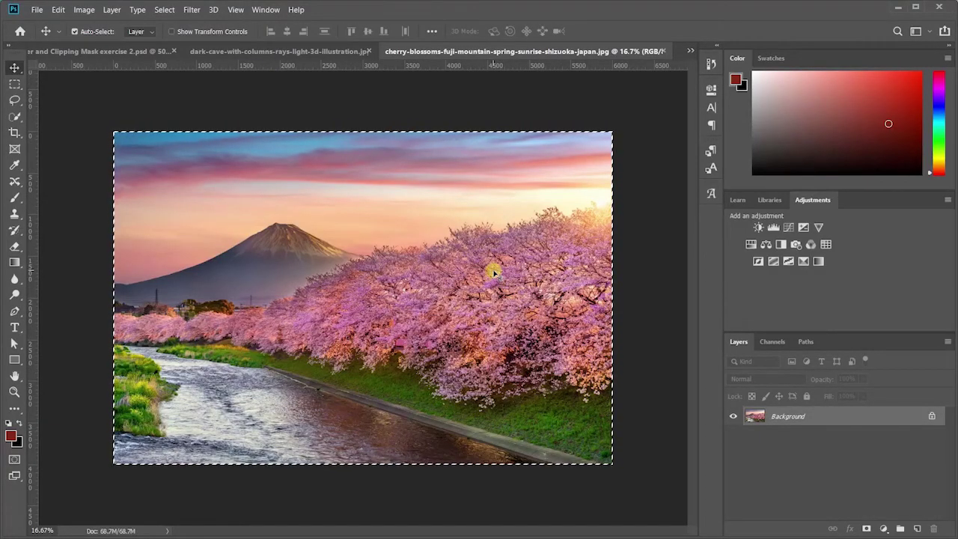
pyautogui.click(131, 52)
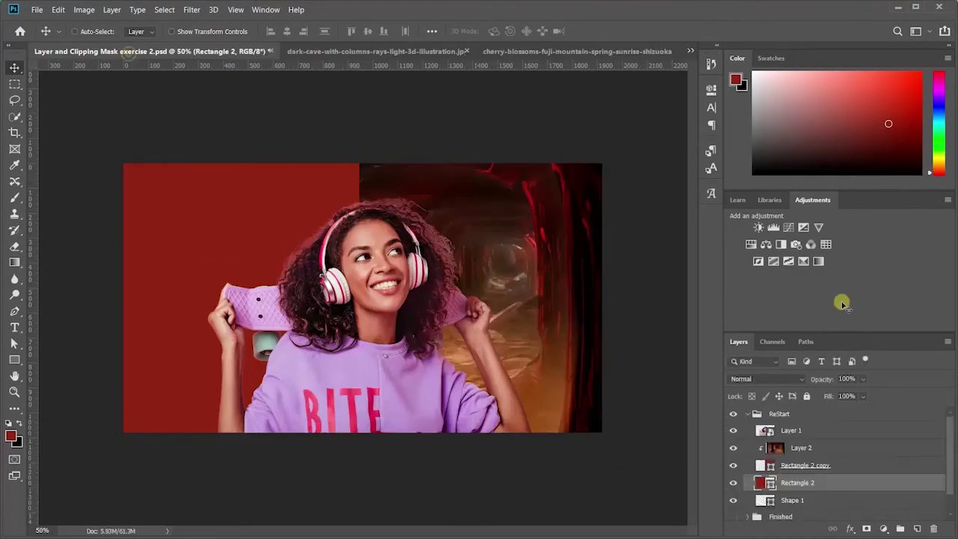
pyautogui.hotkey('ctrl', 'v')
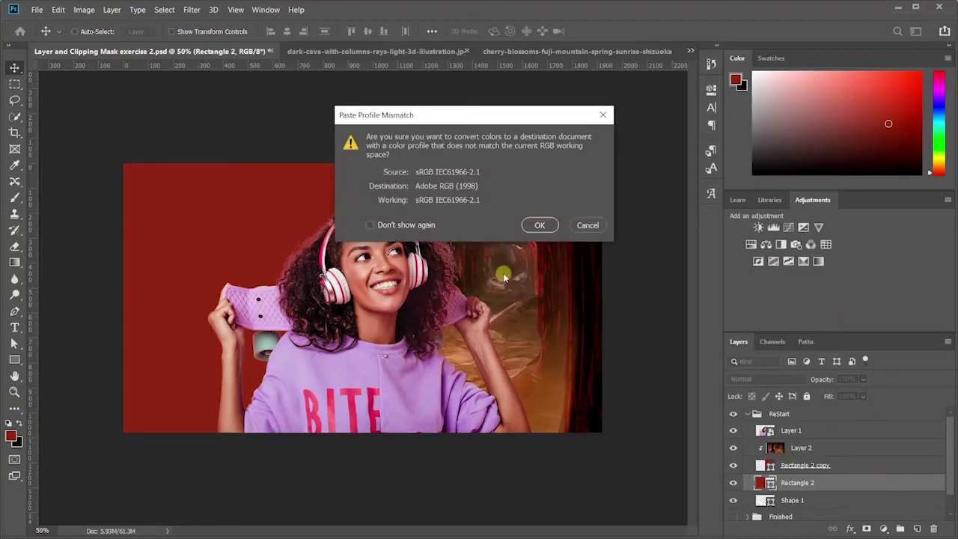
pyautogui.click(539, 224)
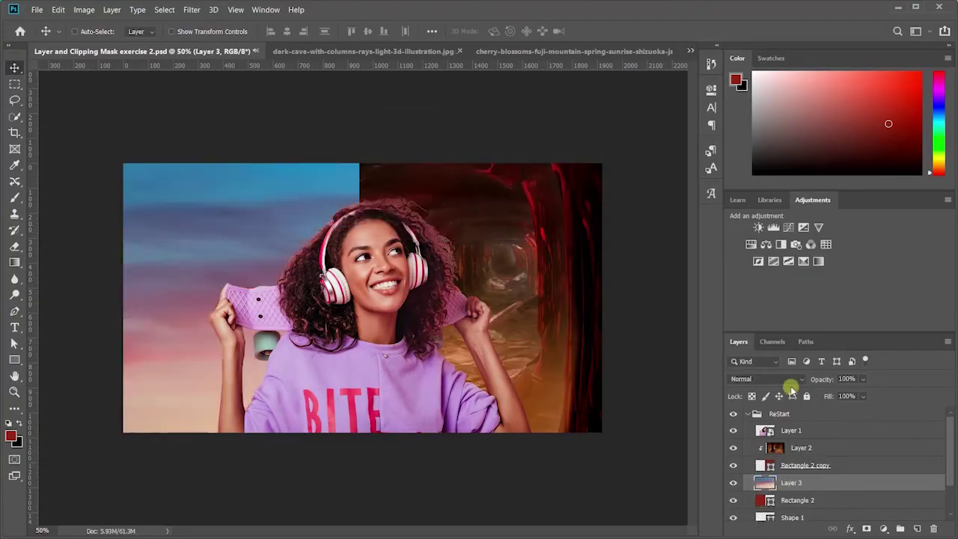
# Step: Clip the cherry blossom image to Rectangle 2 and reposition it so the blossoms and river fill the rectangle
pyautogui.rightClick(821, 482)
pyautogui.click(671, 228)
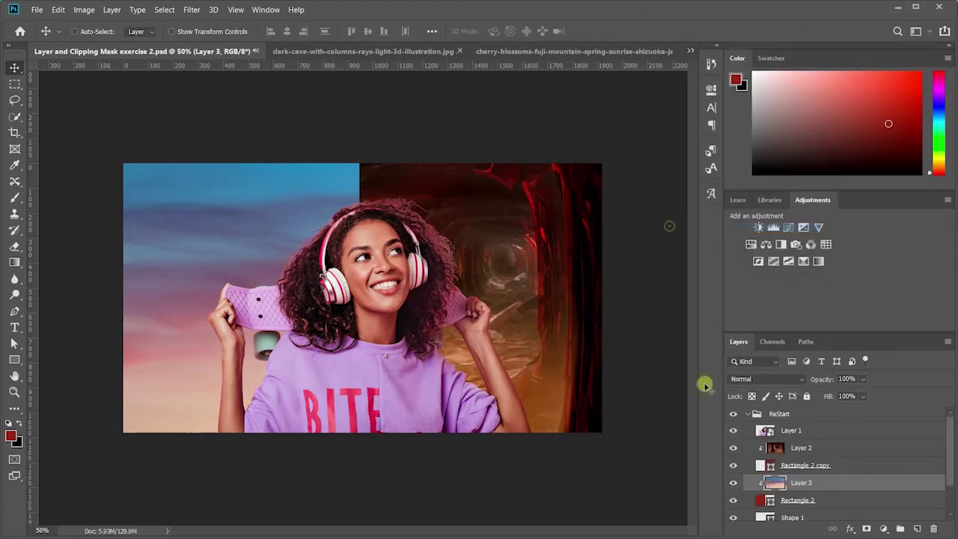
pyautogui.moveTo(949, 465); pyautogui.dragTo(948, 479)
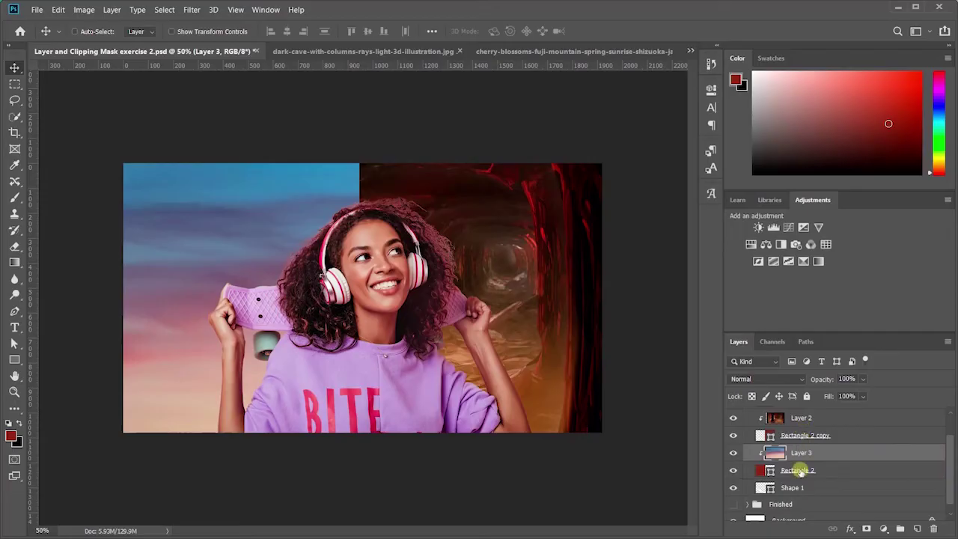
pyautogui.moveTo(398, 393); pyautogui.dragTo(233, 201)
pyautogui.moveTo(297, 303); pyautogui.dragTo(310, 191)
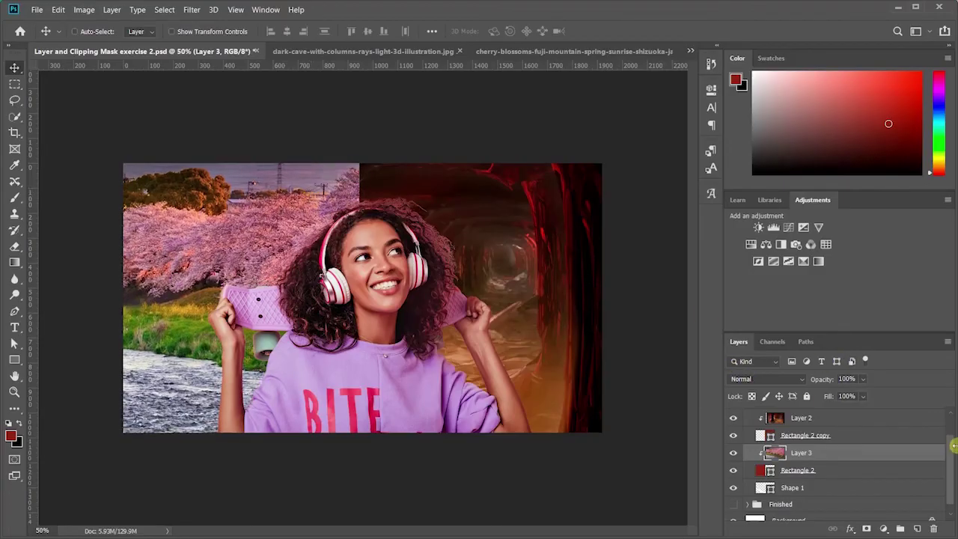
# Step: Move the Shape 1 layer above Layer 1 and delete it
pyautogui.moveTo(952, 451); pyautogui.dragTo(943, 415)
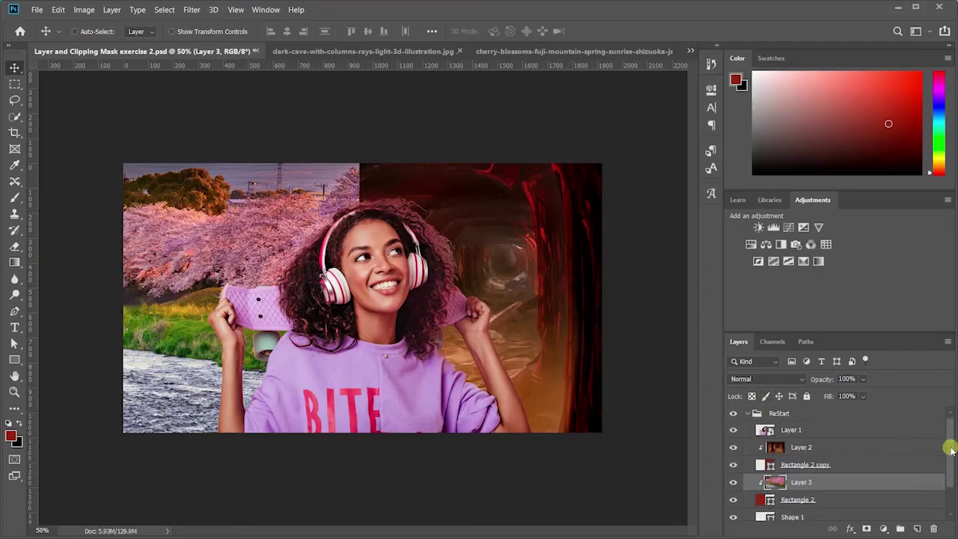
pyautogui.moveTo(950, 446); pyautogui.dragTo(952, 483)
pyautogui.click(817, 481)
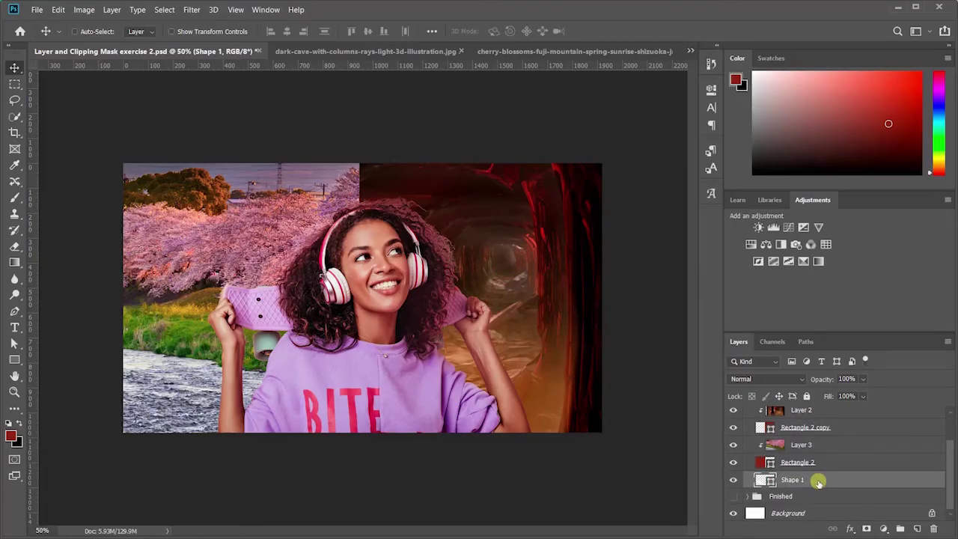
pyautogui.moveTo(805, 480); pyautogui.dragTo(796, 429)
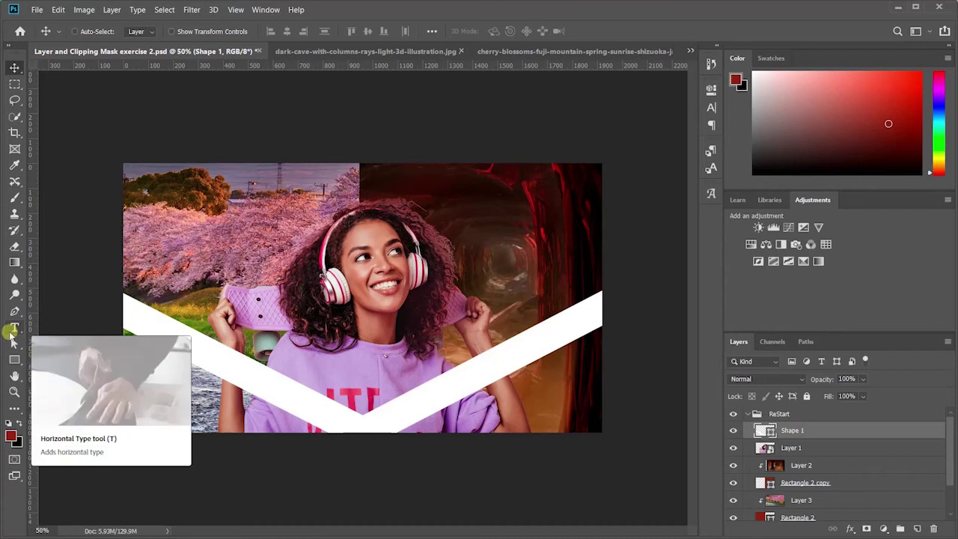
pyautogui.press('Delete')
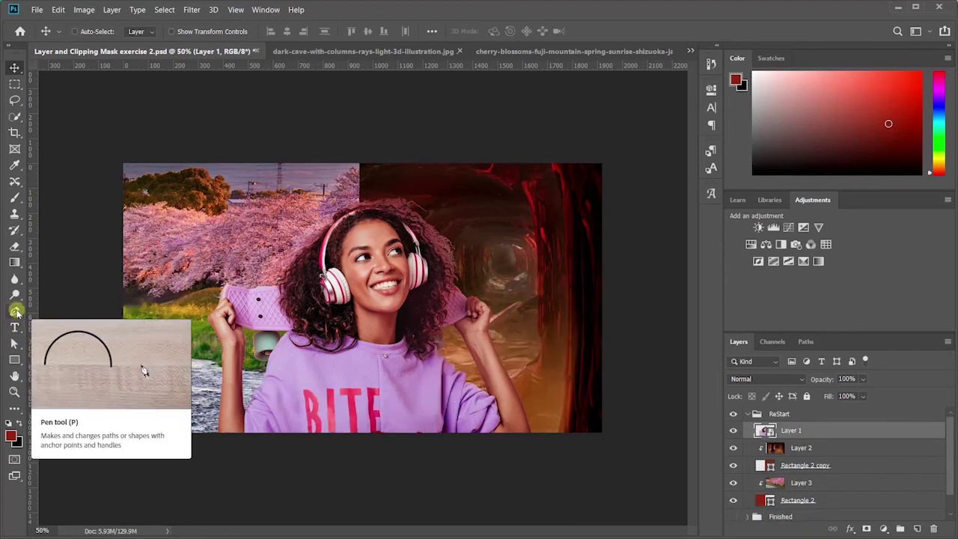
# Step: Draw a V-shaped path about 2086 by 523 px across the canvas's lower half with the Pen tool in Shape mode
pyautogui.click(15, 311)
pyautogui.click(100, 31)
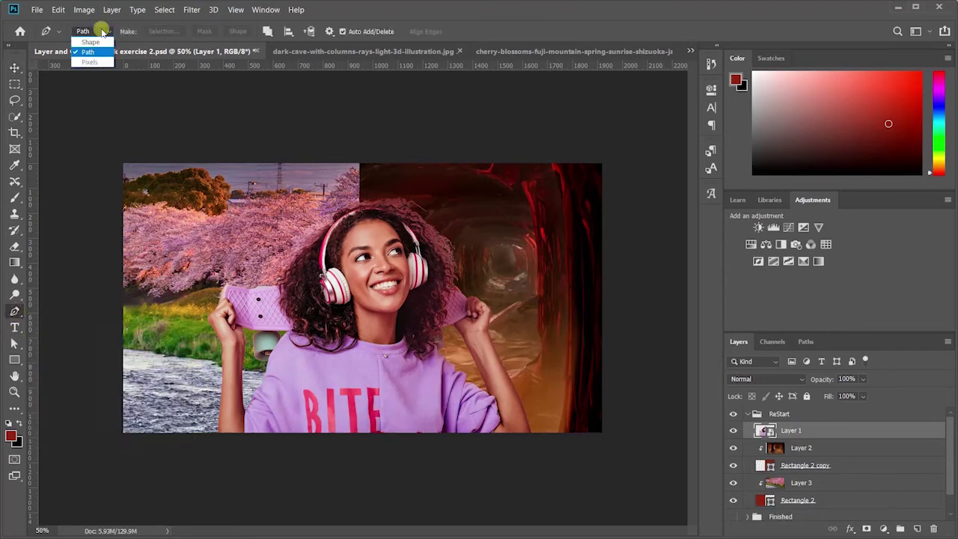
pyautogui.click(98, 45)
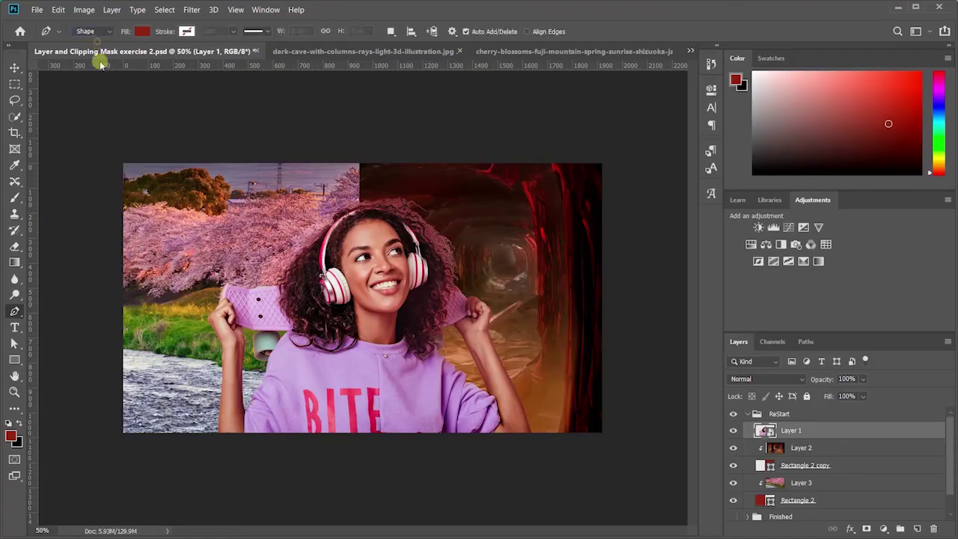
pyautogui.click(108, 295)
pyautogui.click(375, 425)
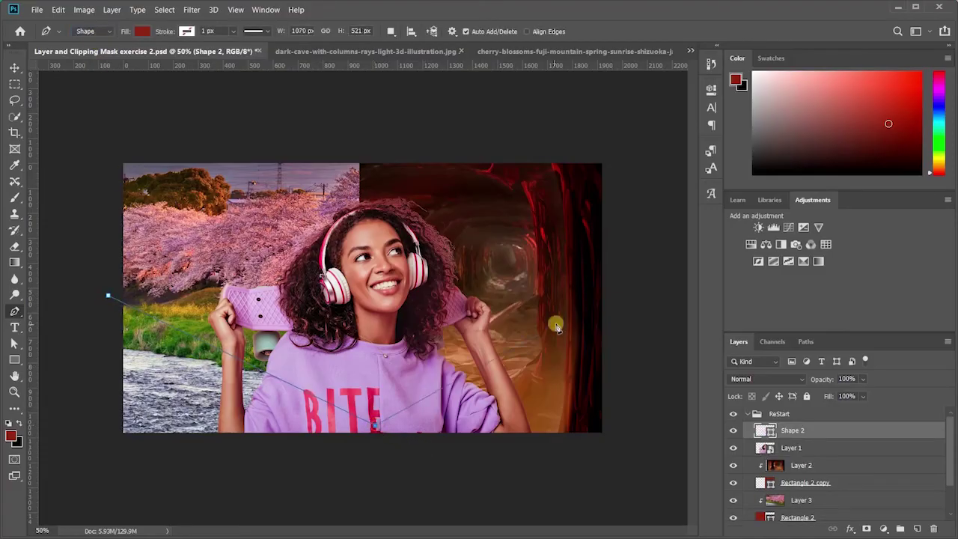
pyautogui.click(628, 295)
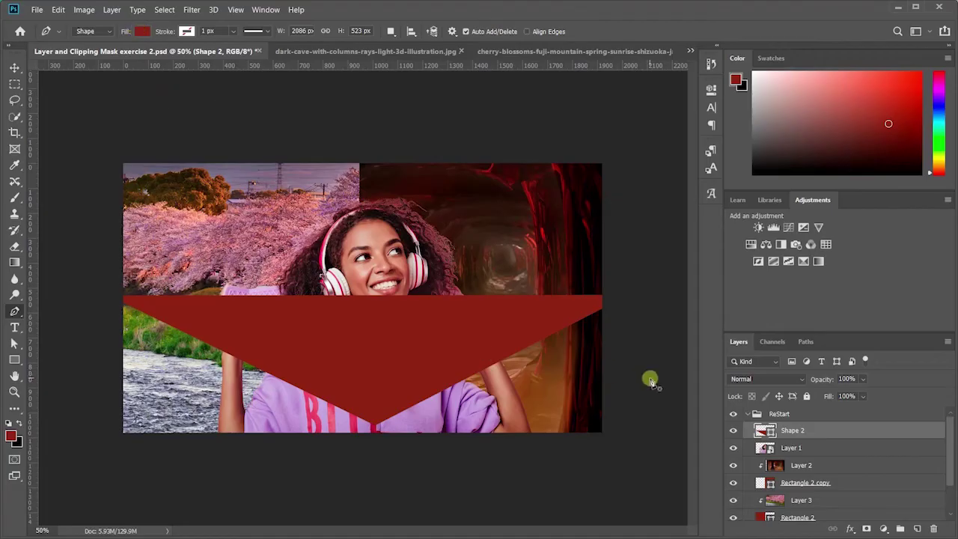
# Step: Set the V shape to no fill and a white stroke
pyautogui.click(142, 33)
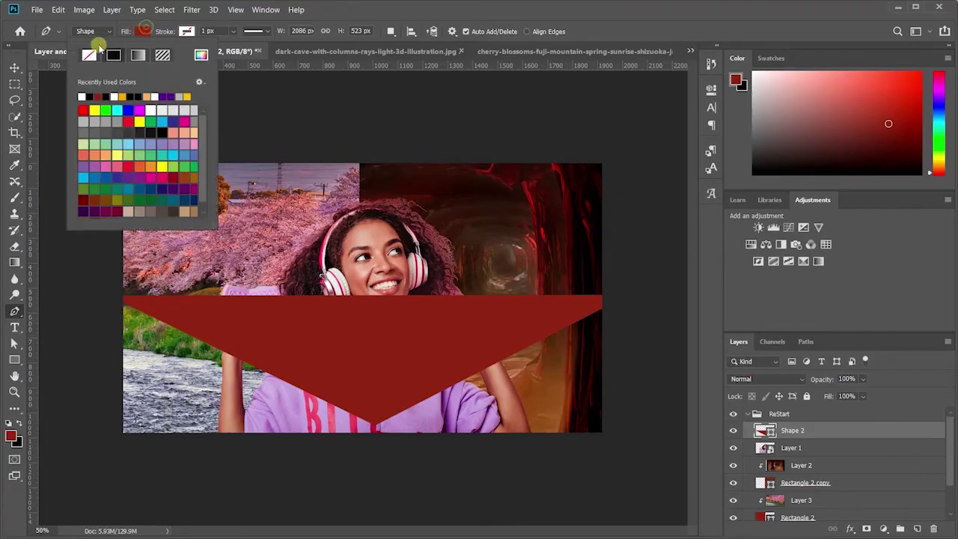
pyautogui.click(186, 31)
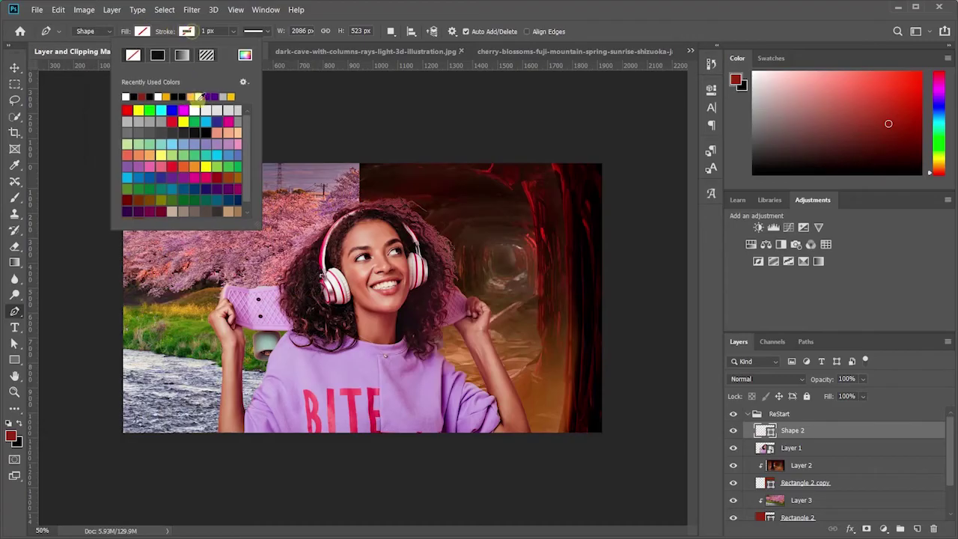
pyautogui.click(198, 110)
pyautogui.click(199, 32)
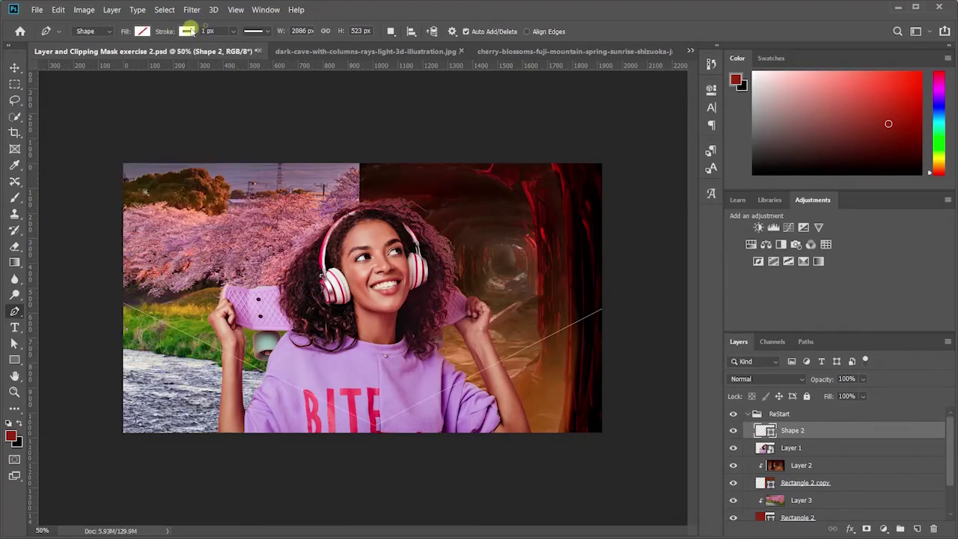
# Step: Set the V shape's stroke width to 125 px and nudge the shape slightly upward
pyautogui.click(207, 31)
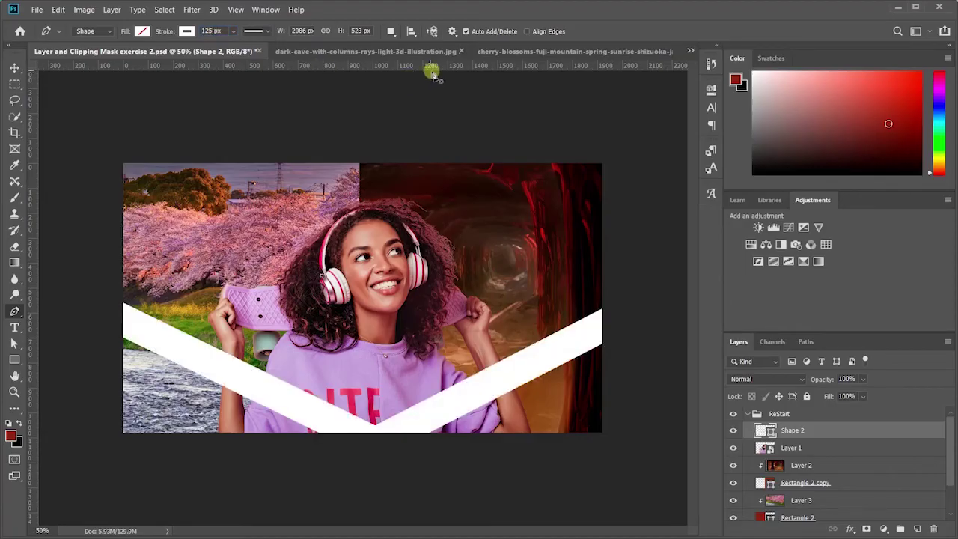
pyautogui.press('v')
pyautogui.press('Up')
pyautogui.press('Up')
pyautogui.press('Up')
pyautogui.press('Up')
pyautogui.press('Up')
pyautogui.press('Up')
pyautogui.press('Up')
pyautogui.press('Up')
pyautogui.press('Up')
pyautogui.press('Up')
pyautogui.press('Up')
pyautogui.press('Up')
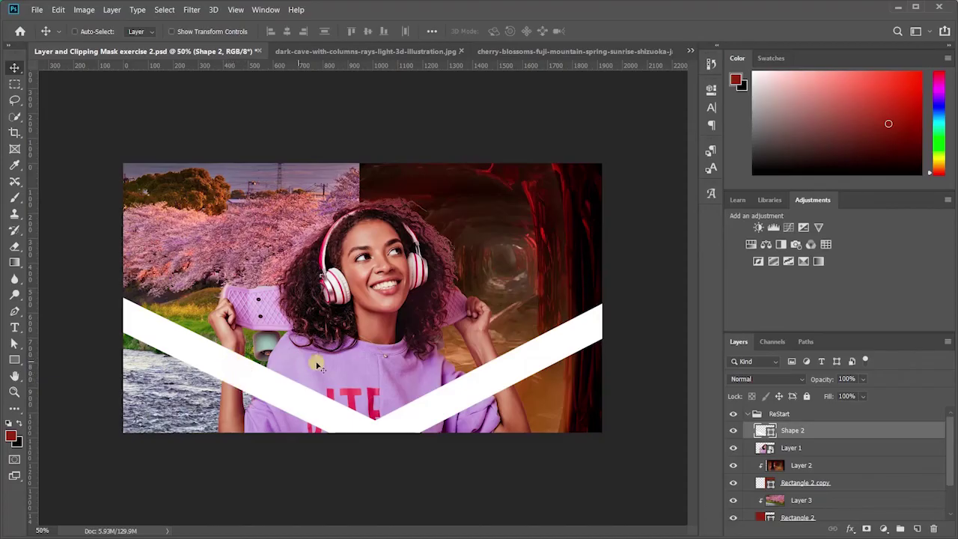
# Step: Move Shape 2 below Layer 1, duplicate it, and place the copy above Layer 1
pyautogui.moveTo(794, 427); pyautogui.dragTo(800, 456)
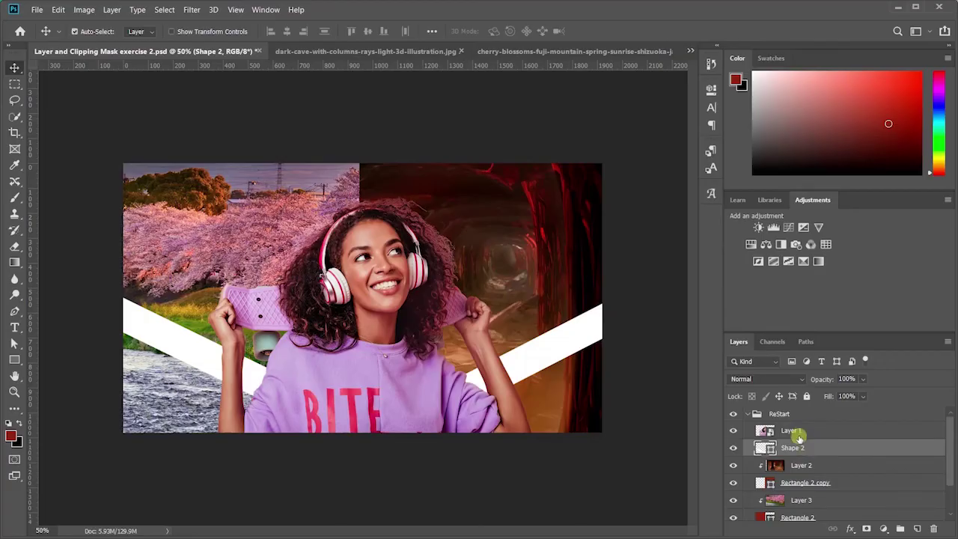
pyautogui.hotkey('ctrl', 'j')
pyautogui.moveTo(802, 451); pyautogui.dragTo(800, 421)
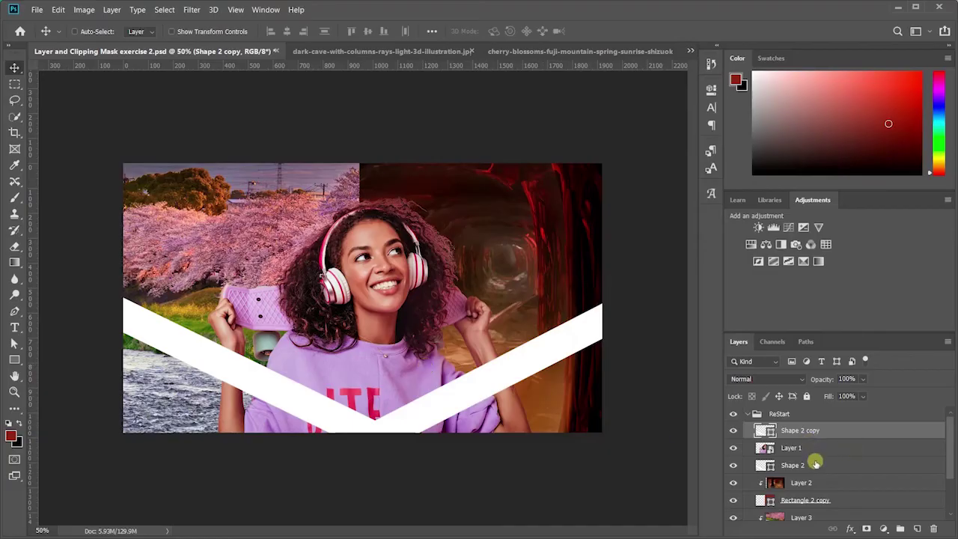
# Step: Select Shape 2 and Shape 2 copy together and nudge them vertically until the V sits slightly higher on the canvas
pyautogui.press('ctrl')
pyautogui.keyDown('ctrl'); pyautogui.click(798, 465); pyautogui.keyUp('ctrl')
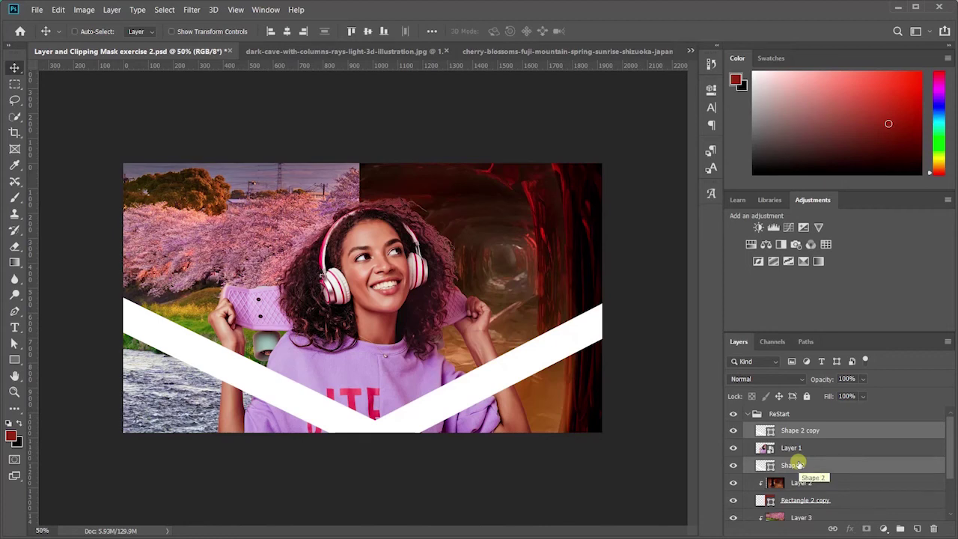
pyautogui.press('Up')
pyautogui.press('Up')
pyautogui.press('Up')
pyautogui.press('Up')
pyautogui.press('Up')
pyautogui.press('Up')
pyautogui.press('Up')
pyautogui.press('Up')
pyautogui.press('Up')
pyautogui.press('Up')
pyautogui.press('Up')
pyautogui.press('Up')
pyautogui.press('Up')
pyautogui.press('Up')
pyautogui.press('Up')
pyautogui.press('Up')
pyautogui.press('Up')
pyautogui.press('Up')
pyautogui.press('Up')
pyautogui.press('Up')
pyautogui.press('Up')
pyautogui.press('Up')
pyautogui.press('Up')
pyautogui.press('Up')
pyautogui.press('Up')
pyautogui.press('Up')
pyautogui.press('Up')
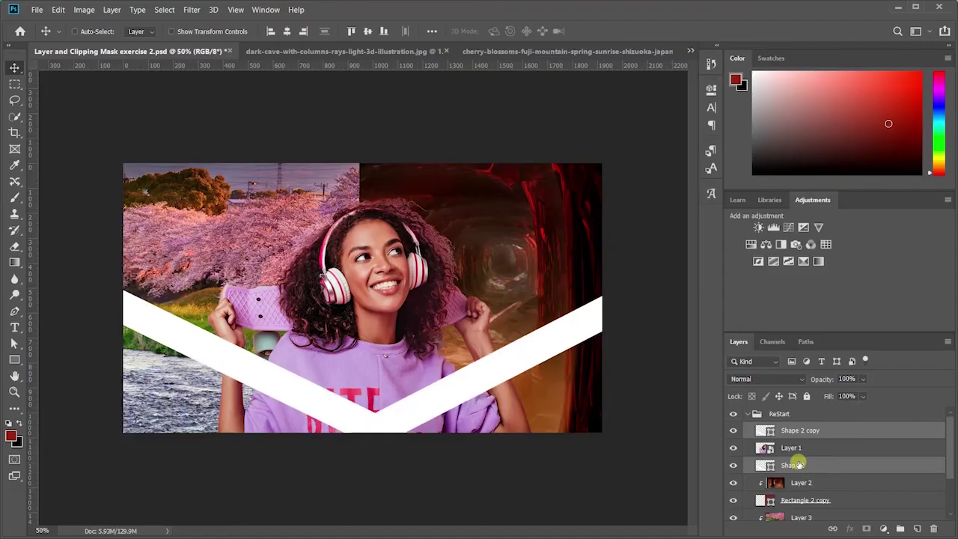
pyautogui.press('Down')
pyautogui.press('Down')
pyautogui.press('Down')
pyautogui.press('Down')
pyautogui.press('Down')
pyautogui.press('Down')
pyautogui.press('Down')
pyautogui.press('Down')
pyautogui.press('Down')
pyautogui.press('Down')
pyautogui.press('Down')
pyautogui.press('Down')
pyautogui.press('Down')
pyautogui.press('Down')
pyautogui.press('Down')
pyautogui.press('Down')
pyautogui.press('Down')
pyautogui.press('Down')
pyautogui.press('Down')
pyautogui.press('Down')
pyautogui.press('Down')
pyautogui.press('Down')
pyautogui.press('Down')
pyautogui.press('Down')
pyautogui.press('Down')
pyautogui.press('Down')
pyautogui.press('Down')
pyautogui.press('Down')
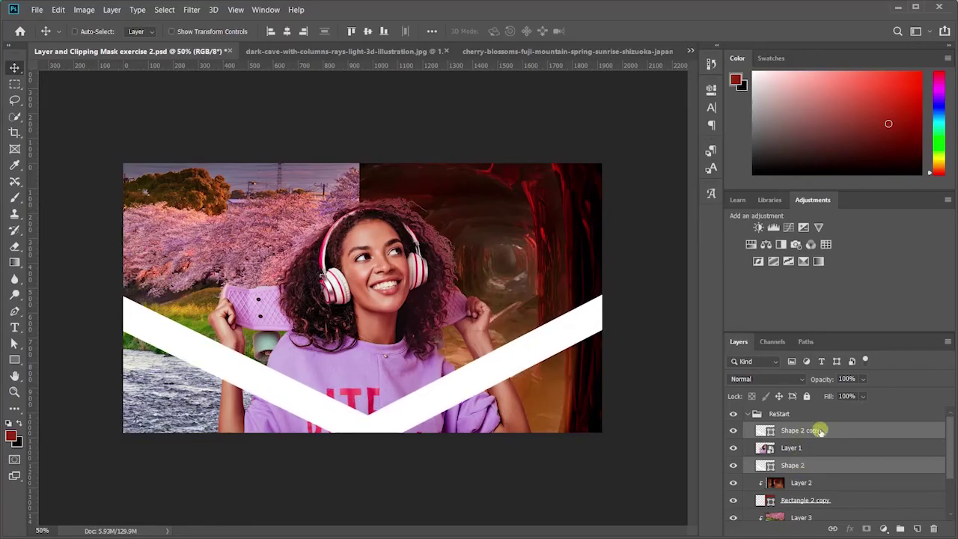
# Step: Add a layer mask to Shape 2 copy and paint it black with a hard 100 px brush where the V crosses the woman's arms
pyautogui.click(816, 430)
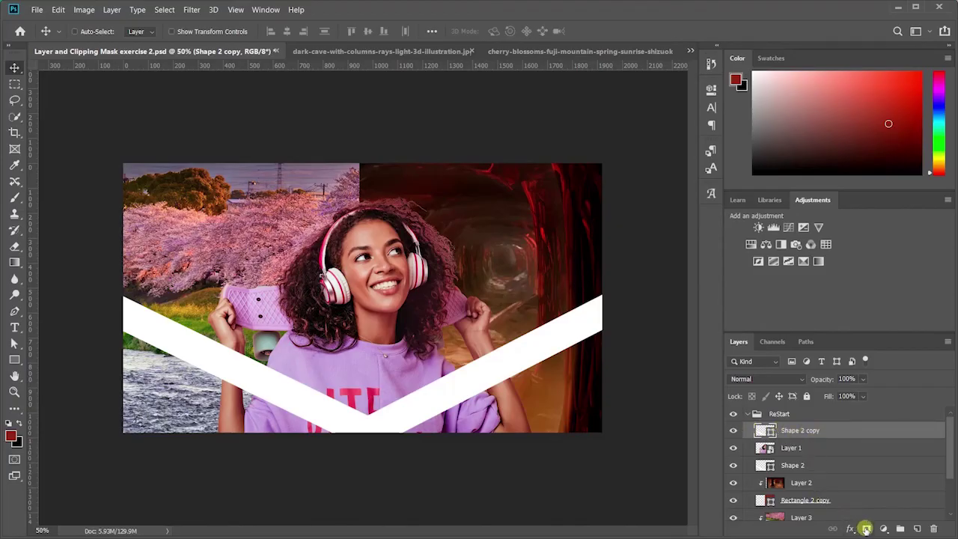
pyautogui.click(866, 529)
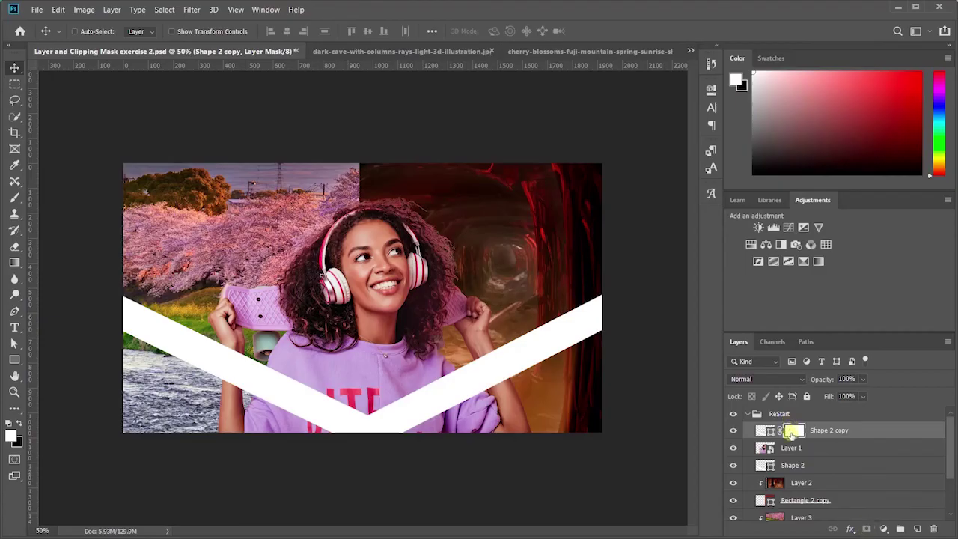
pyautogui.press('x')
pyautogui.press('b')
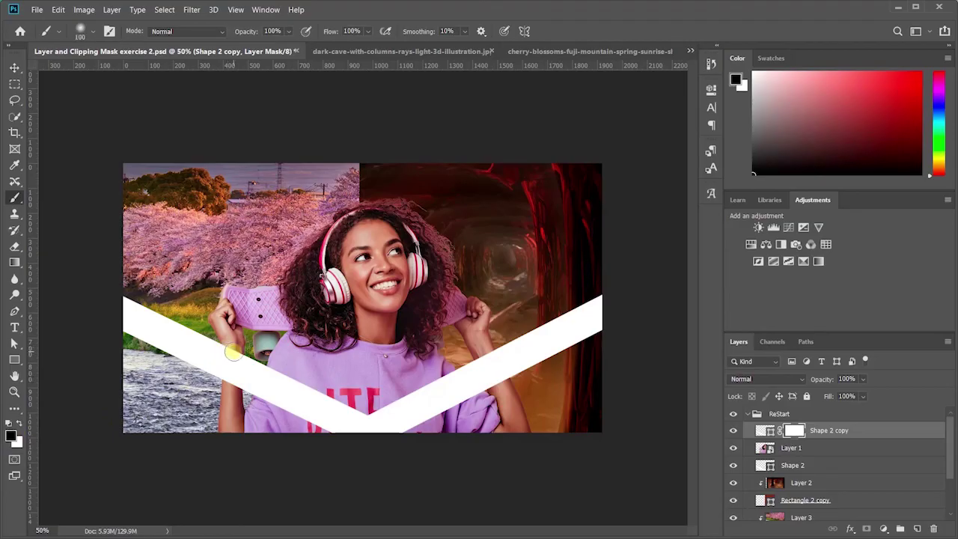
pyautogui.rightClick(255, 341)
pyautogui.click(338, 460)
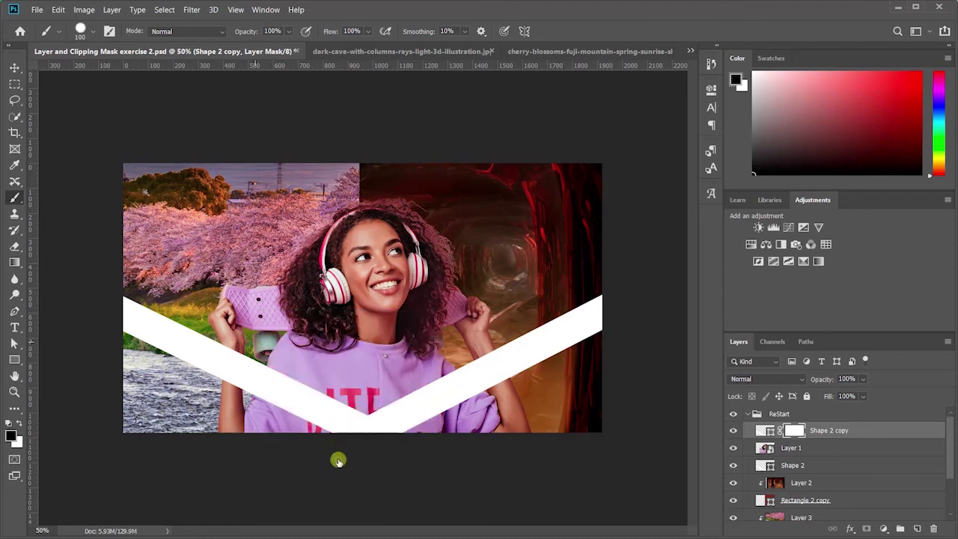
pyautogui.moveTo(222, 347)
pyautogui.mouseDown()
pyautogui.moveTo(231, 387)
pyautogui.moveTo(226, 344)
pyautogui.moveTo(233, 354)
pyautogui.moveTo(233, 393)
pyautogui.moveTo(232, 338)
pyautogui.mouseUp()
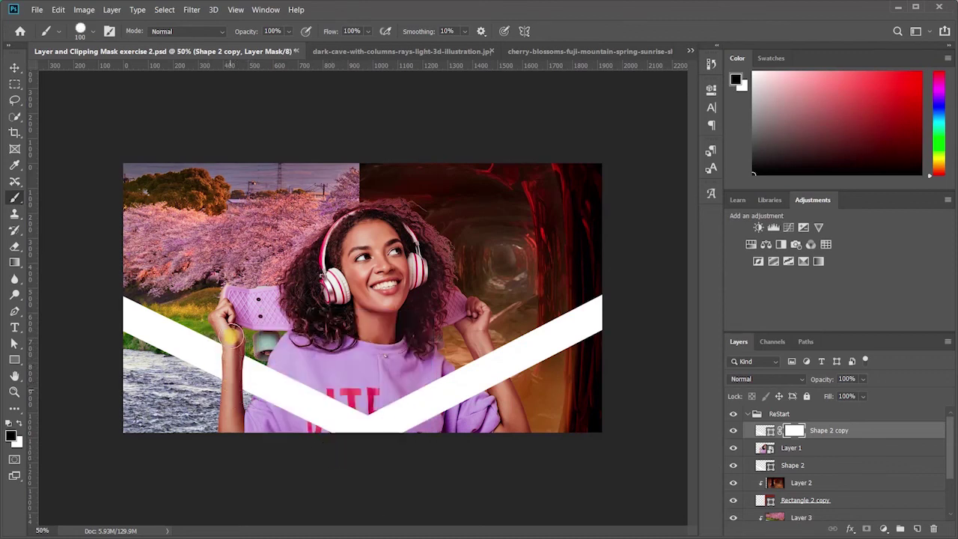
pyautogui.moveTo(492, 350)
pyautogui.mouseDown()
pyautogui.moveTo(508, 380)
pyautogui.moveTo(472, 354)
pyautogui.moveTo(504, 395)
pyautogui.moveTo(485, 347)
pyautogui.moveTo(514, 388)
pyautogui.mouseUp()
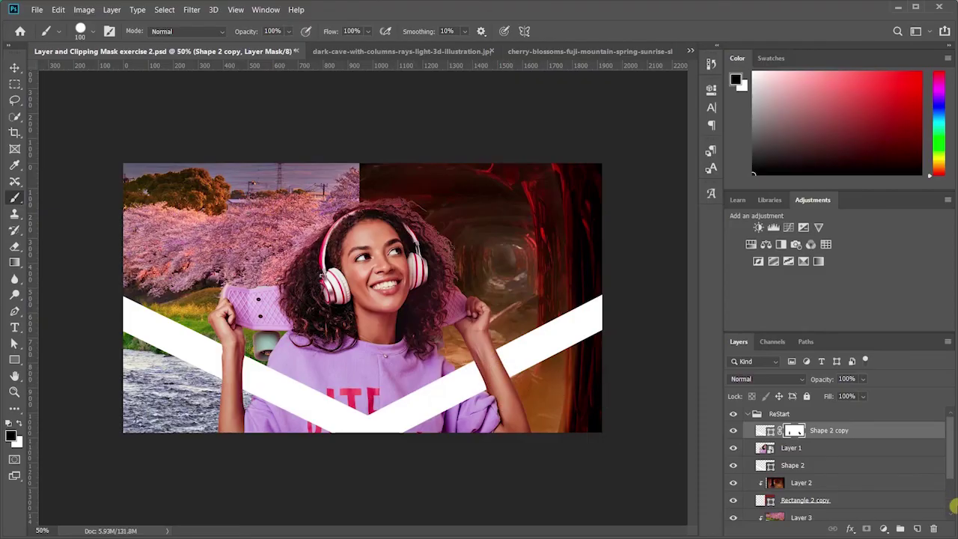
pyautogui.moveTo(190, 361)
pyautogui.mouseDown()
pyautogui.moveTo(231, 367)
pyautogui.moveTo(230, 357)
pyautogui.moveTo(229, 393)
pyautogui.moveTo(228, 344)
pyautogui.moveTo(229, 401)
pyautogui.moveTo(218, 368)
pyautogui.moveTo(237, 417)
pyautogui.mouseUp()
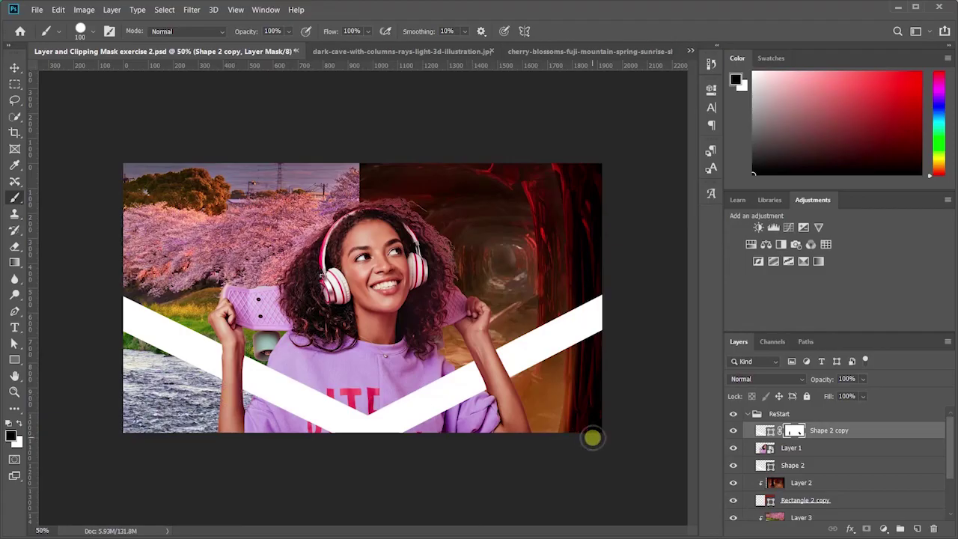